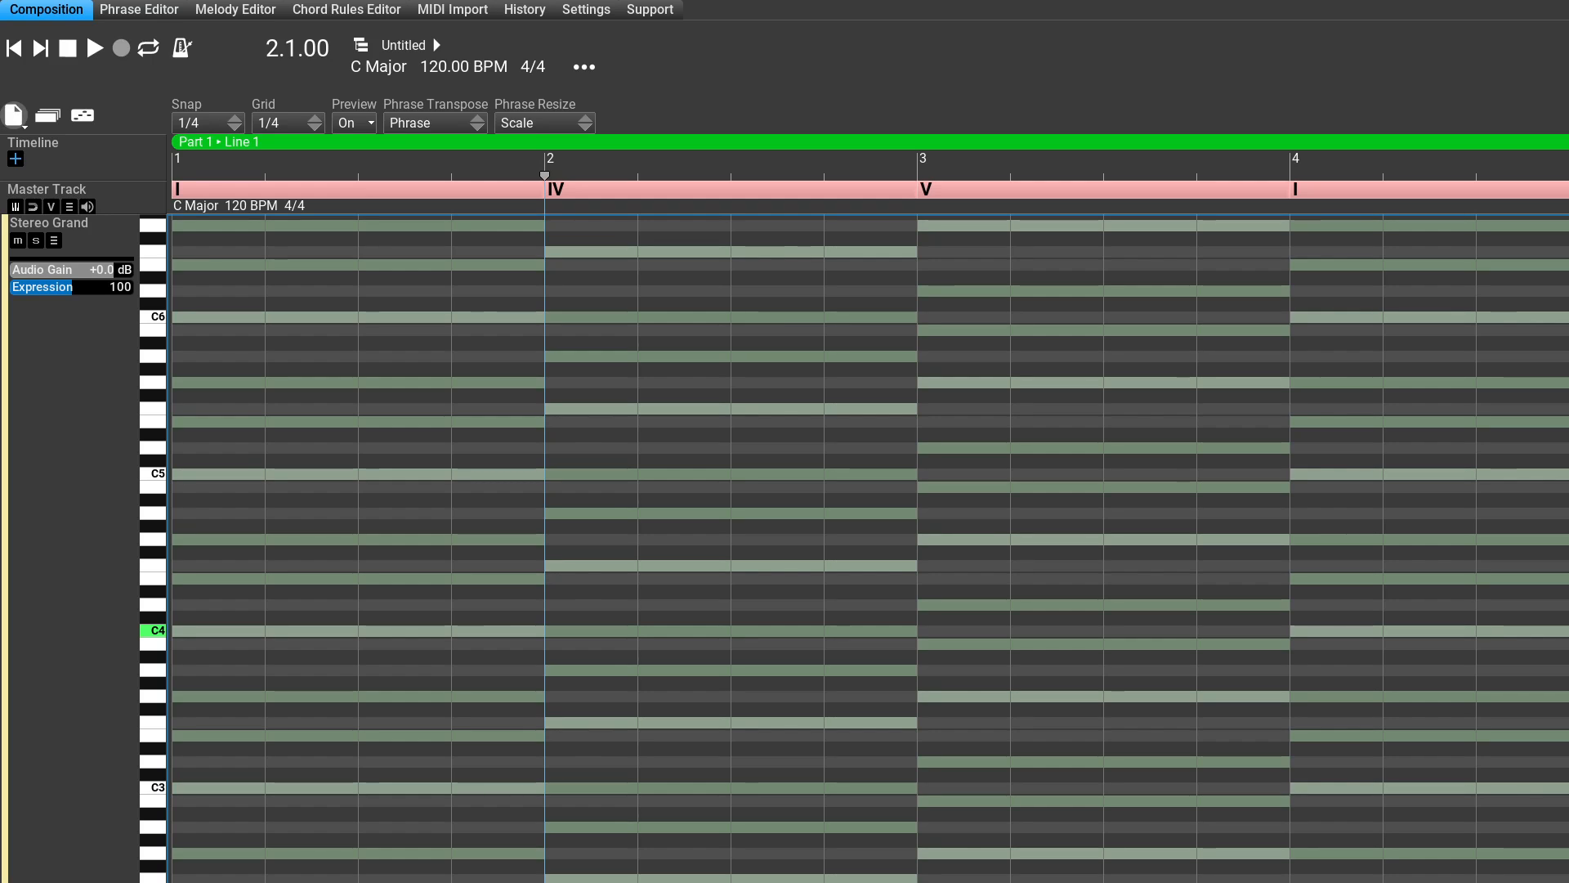
Step: Create a new composition, then enlarge the Stereo Grand track's height and widen the measures on the timeline
{"action": "left_click", "coordinate": [13, 116]}
{"action": "left_click", "coordinate": [43, 151]}
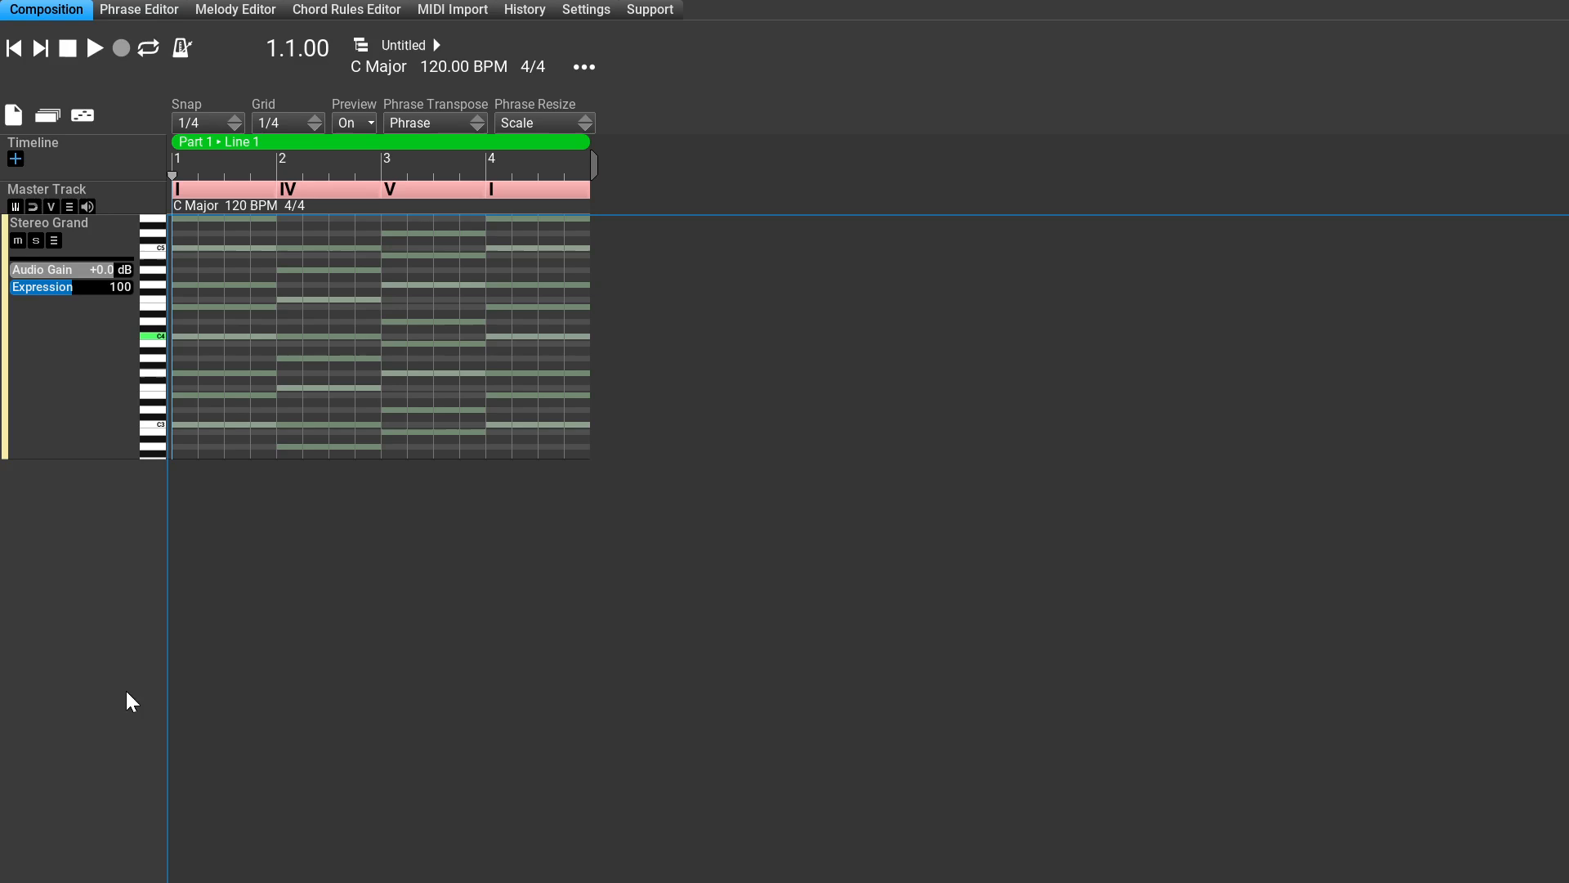
{"action": "left_click_drag", "start_coordinate": [135, 690], "coordinate": [135, 875]}
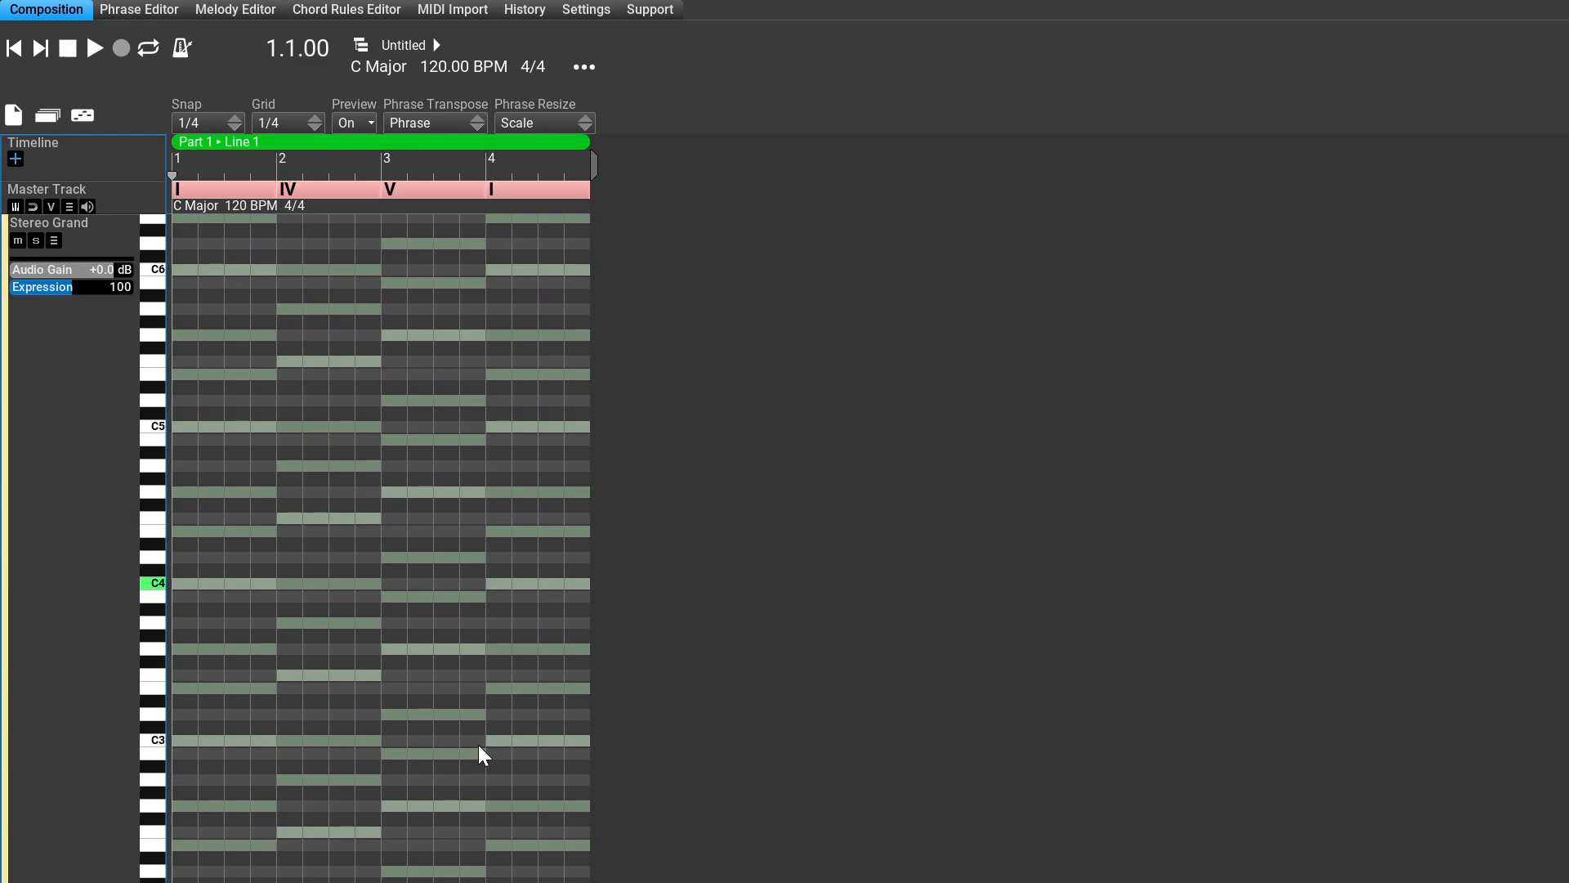
{"action": "left_click_drag", "start_coordinate": [516, 252], "coordinate": [855, 247]}
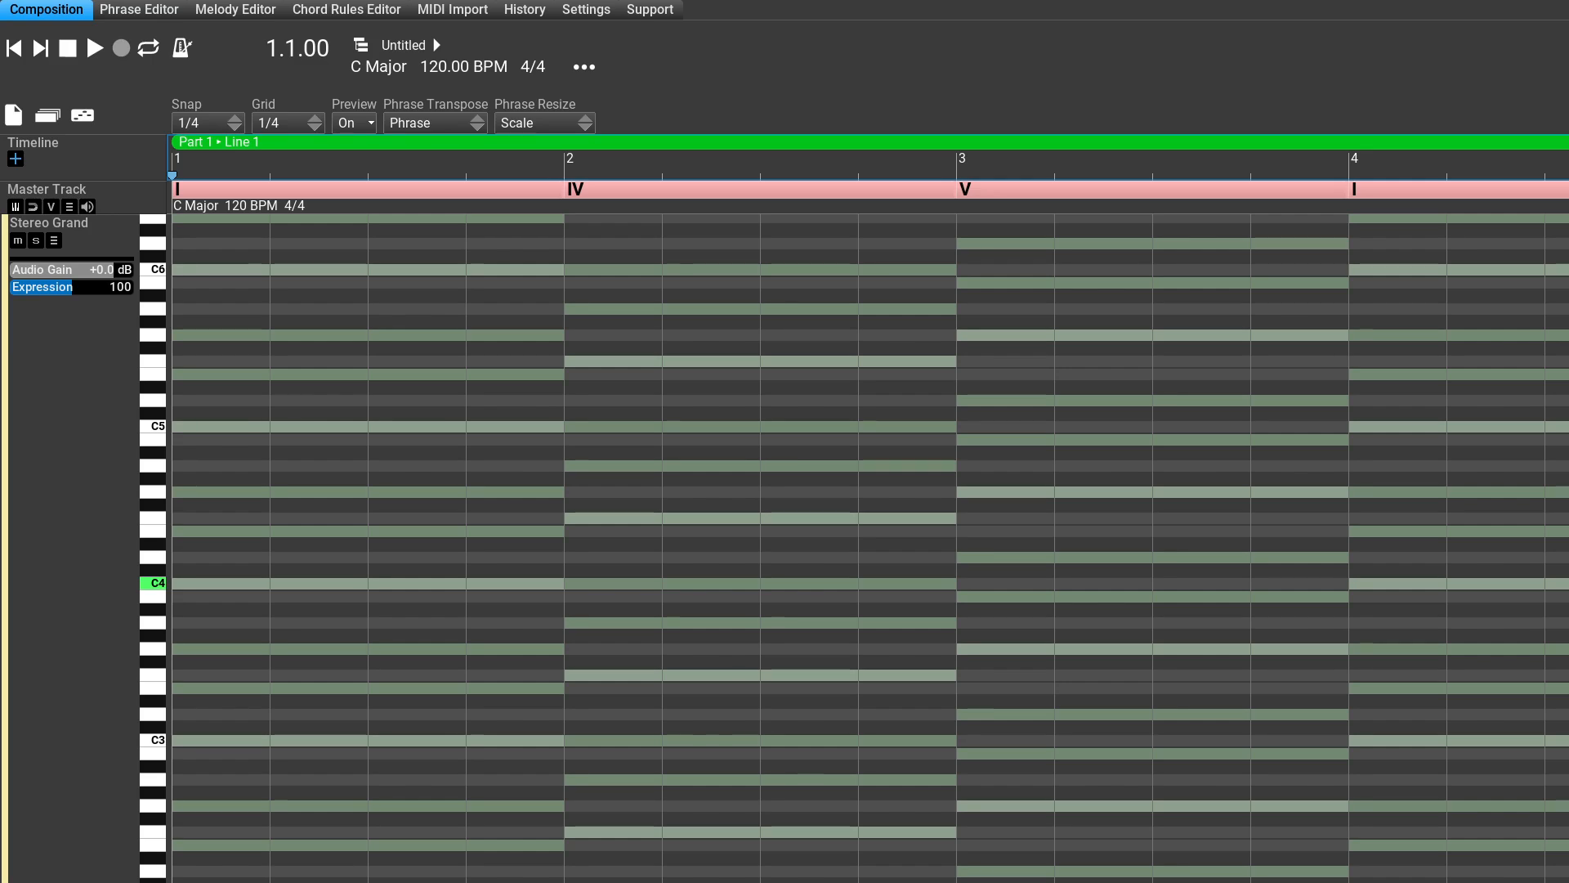
Step: Insert the PianoBasic01 phrase on the Stereo Grand track at the start of measure 1
{"action": "left_click", "coordinate": [267, 755]}
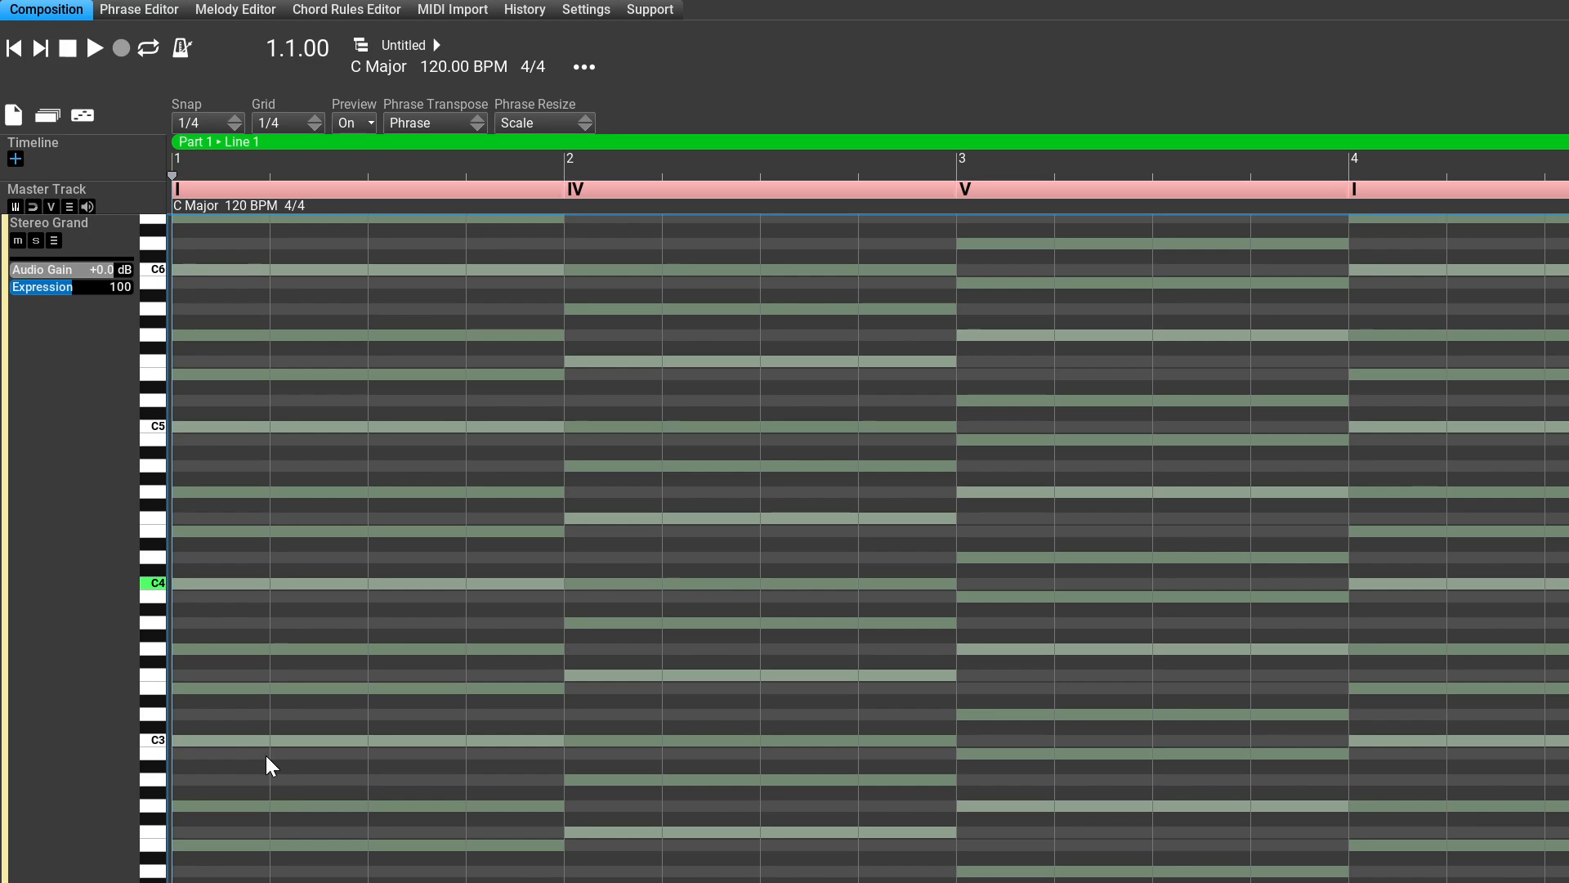
{"action": "left_click", "coordinate": [465, 493]}
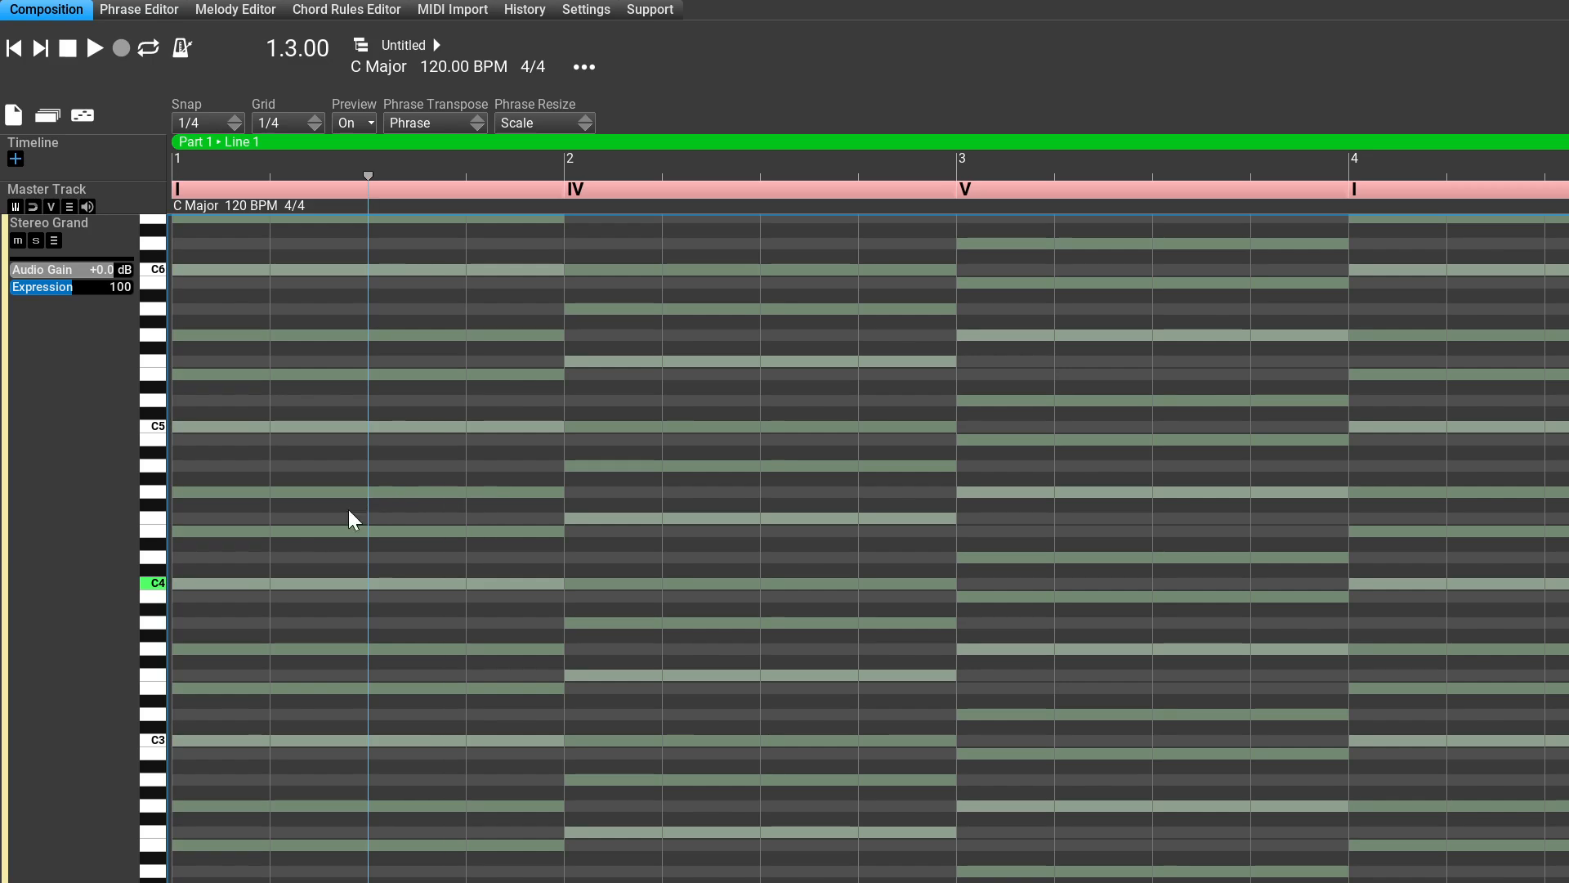
{"action": "left_click", "coordinate": [259, 537]}
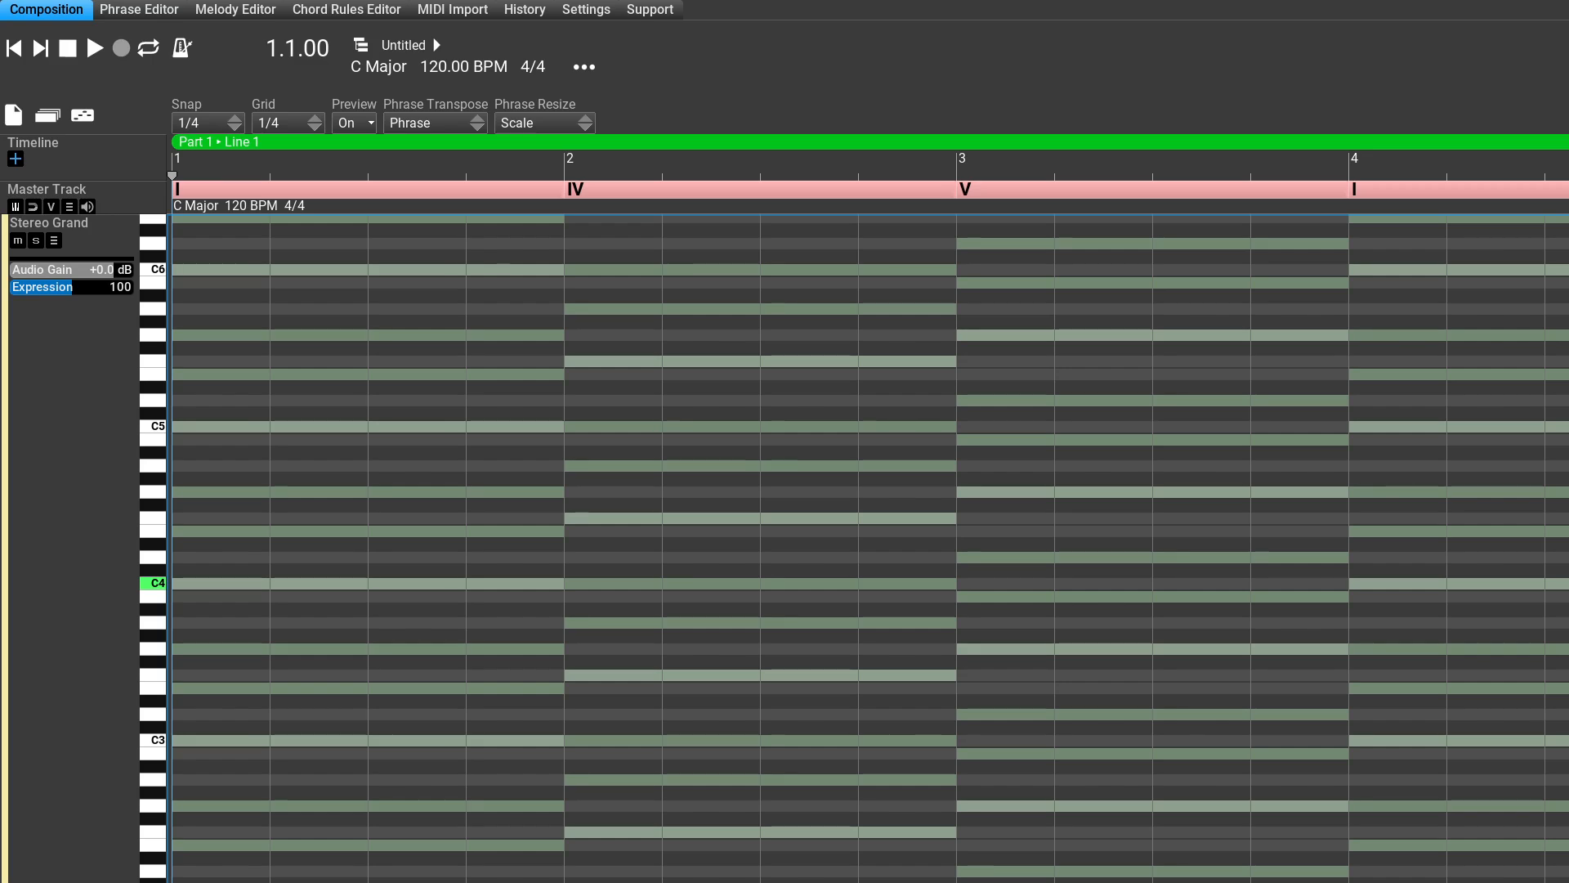
{"action": "key", "text": "ctrl+v"}
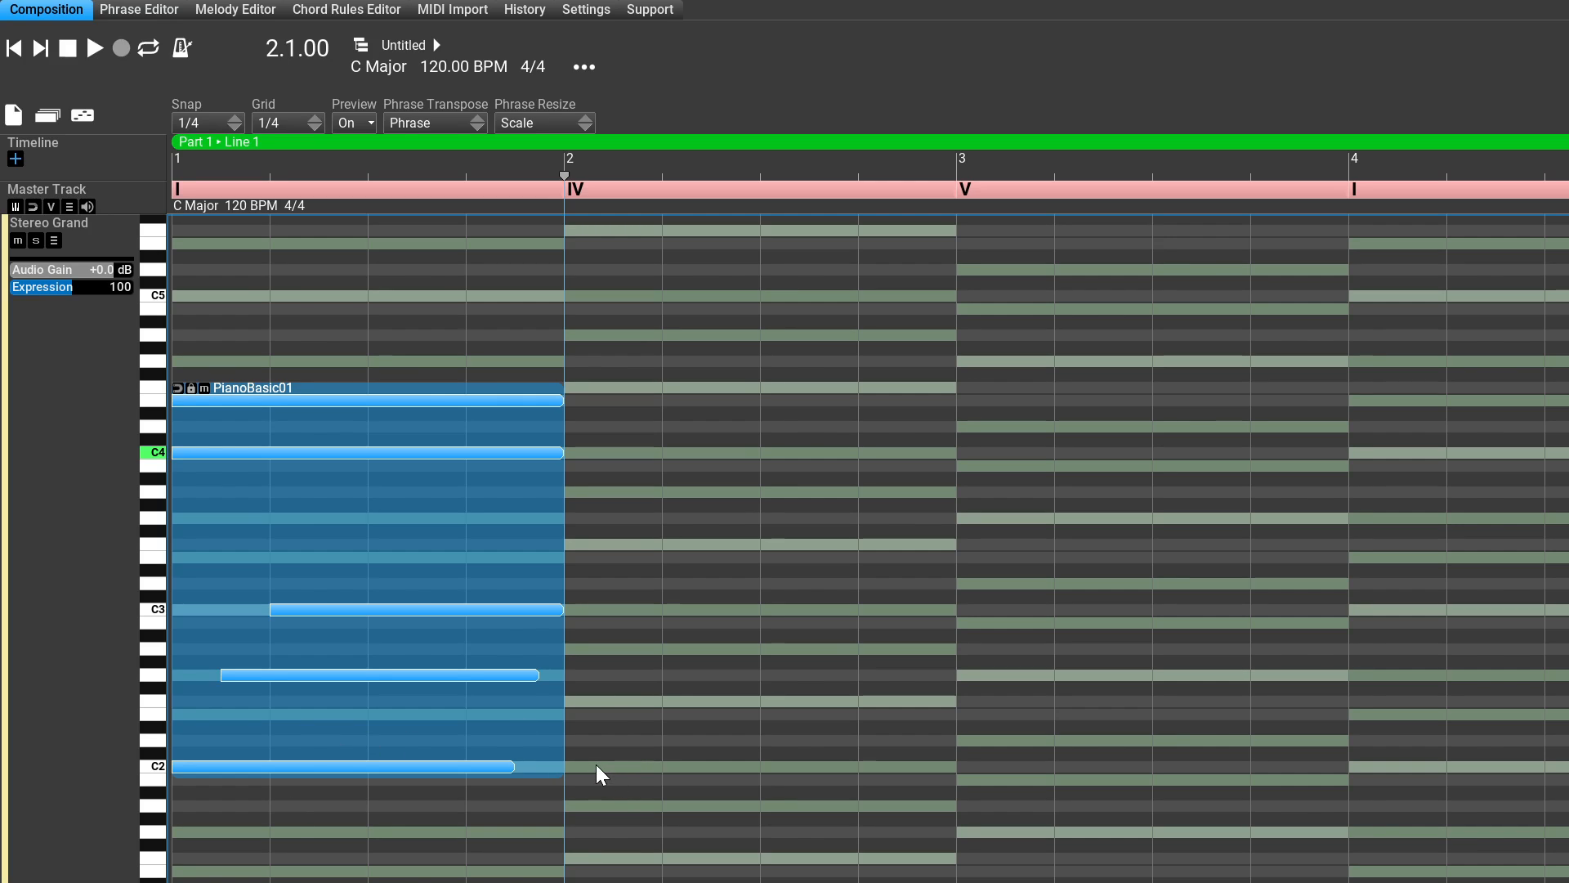
Step: Open the PianoBasic01 phrase for editing, play it back briefly and stop playback
{"action": "left_click", "coordinate": [556, 775]}
{"action": "double_click", "coordinate": [555, 782]}
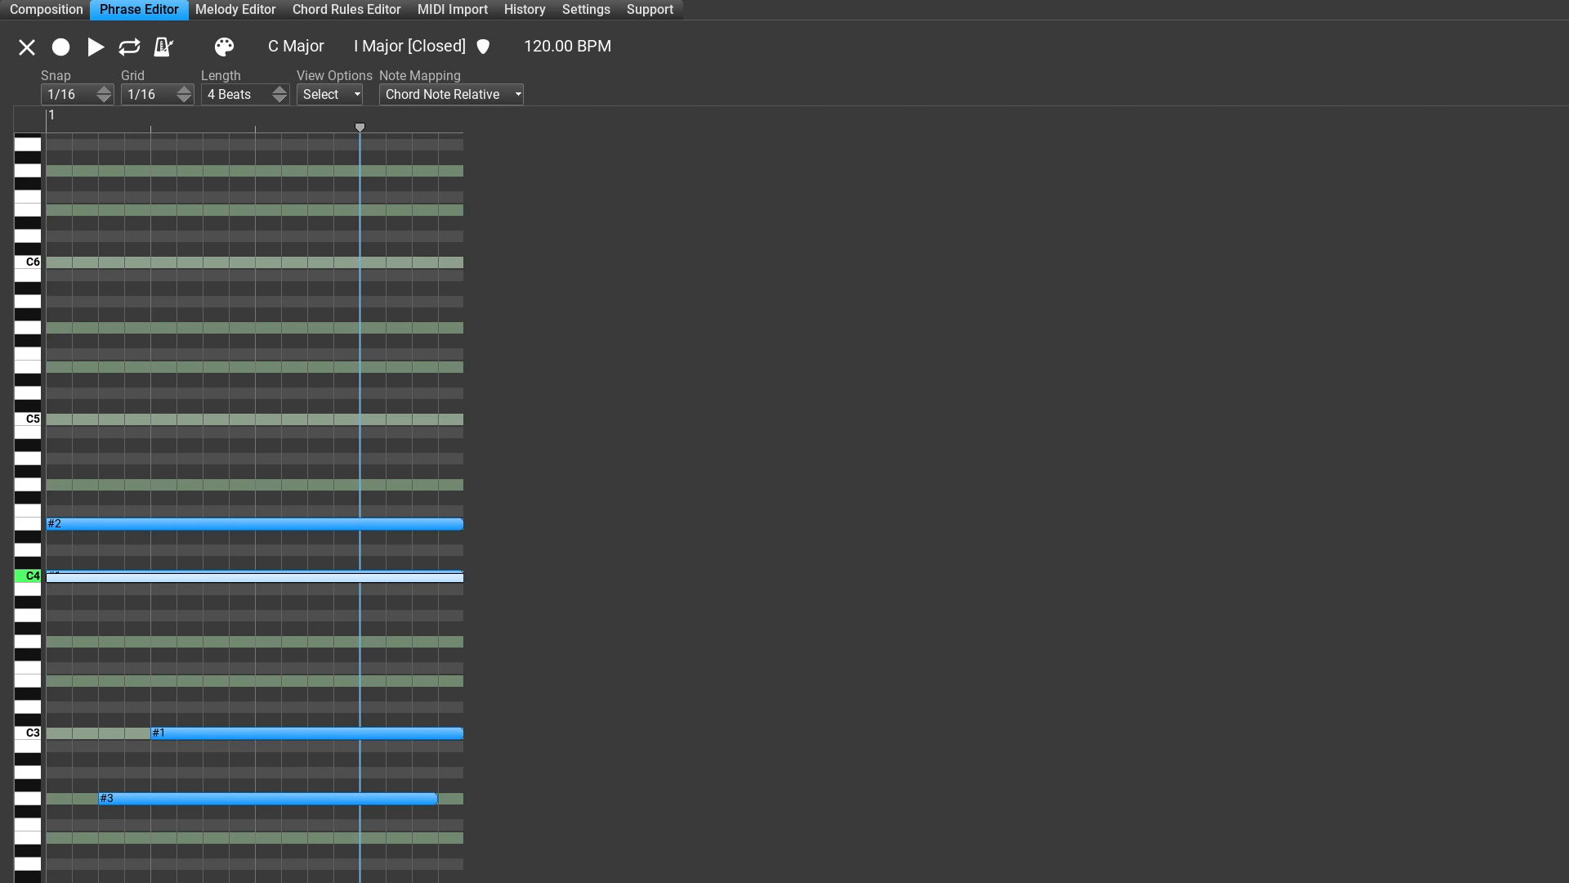
{"action": "key", "text": "space"}
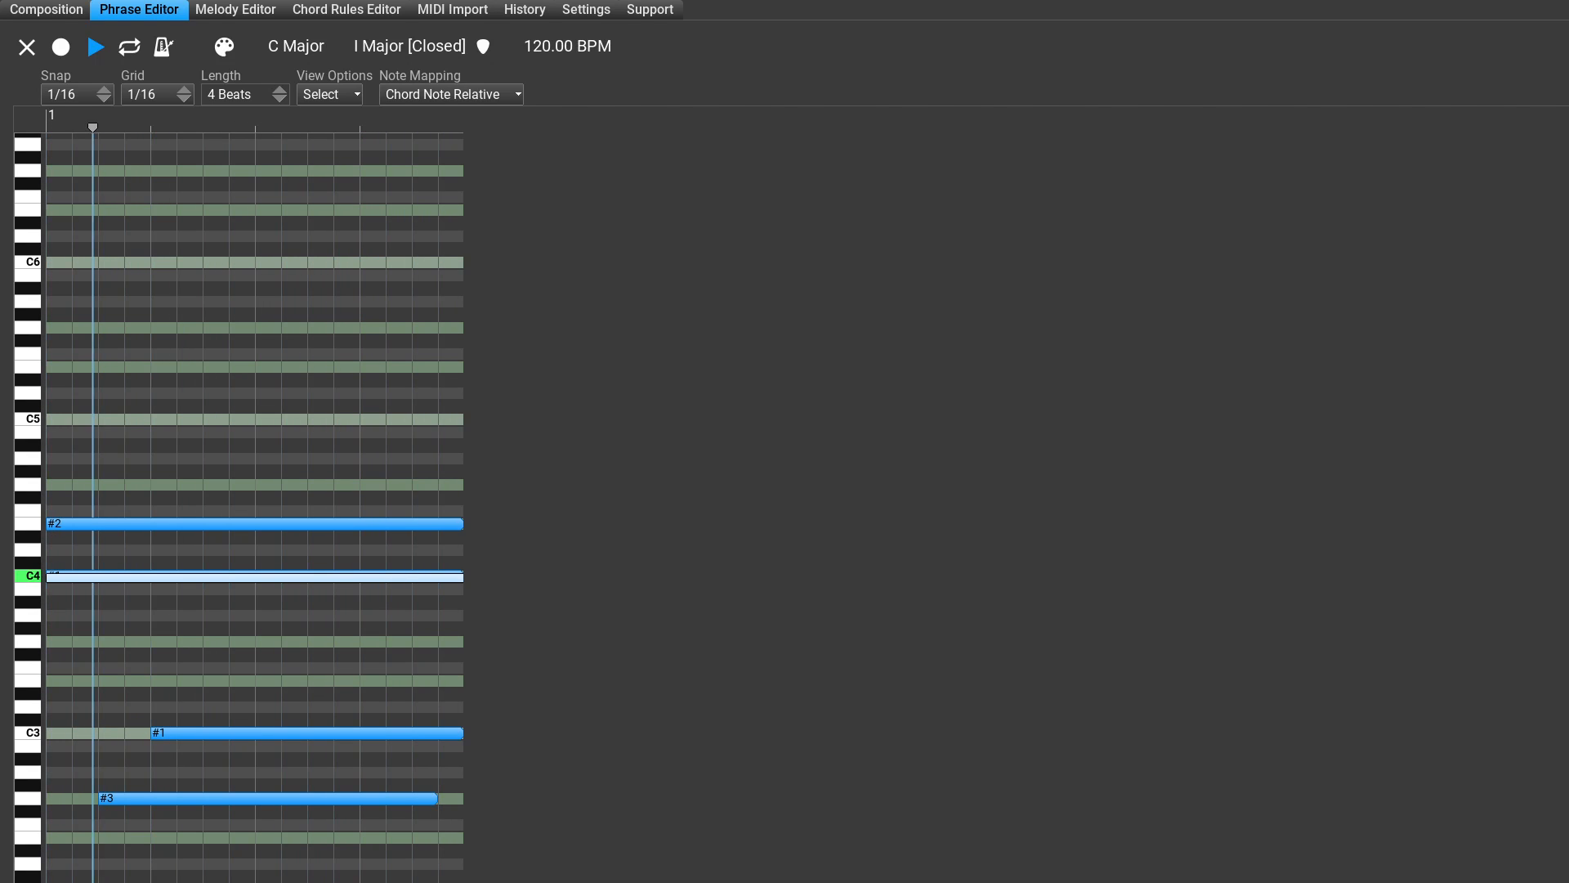
{"action": "key", "text": "space"}
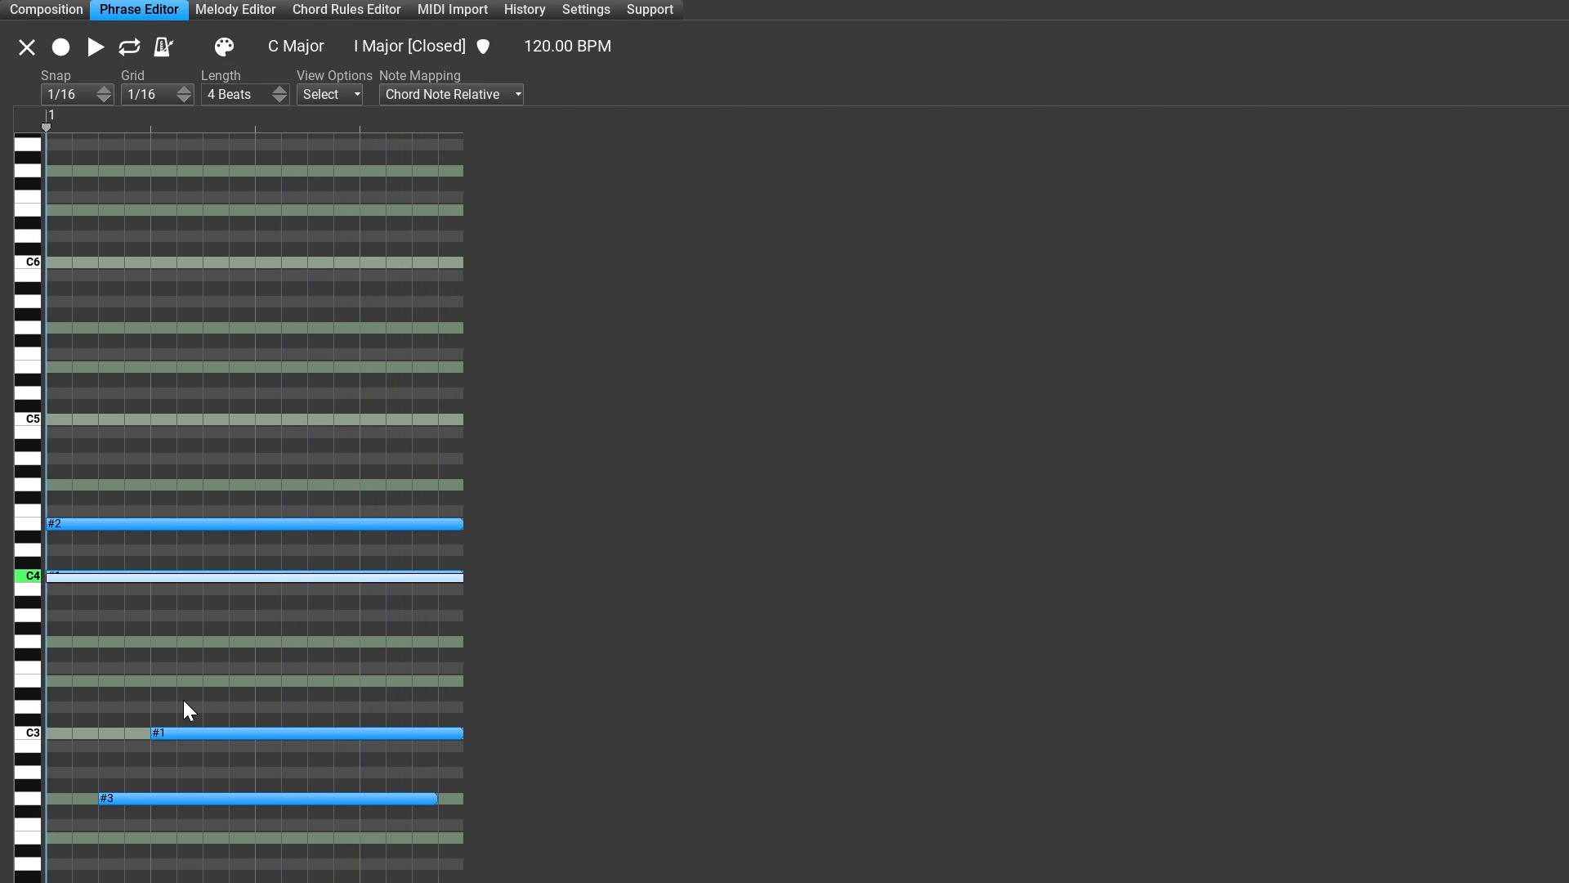
Step: Delete all notes from the PianoBasic01 phrase and return to the composition
{"action": "left_click_drag", "start_coordinate": [123, 466], "coordinate": [321, 880]}
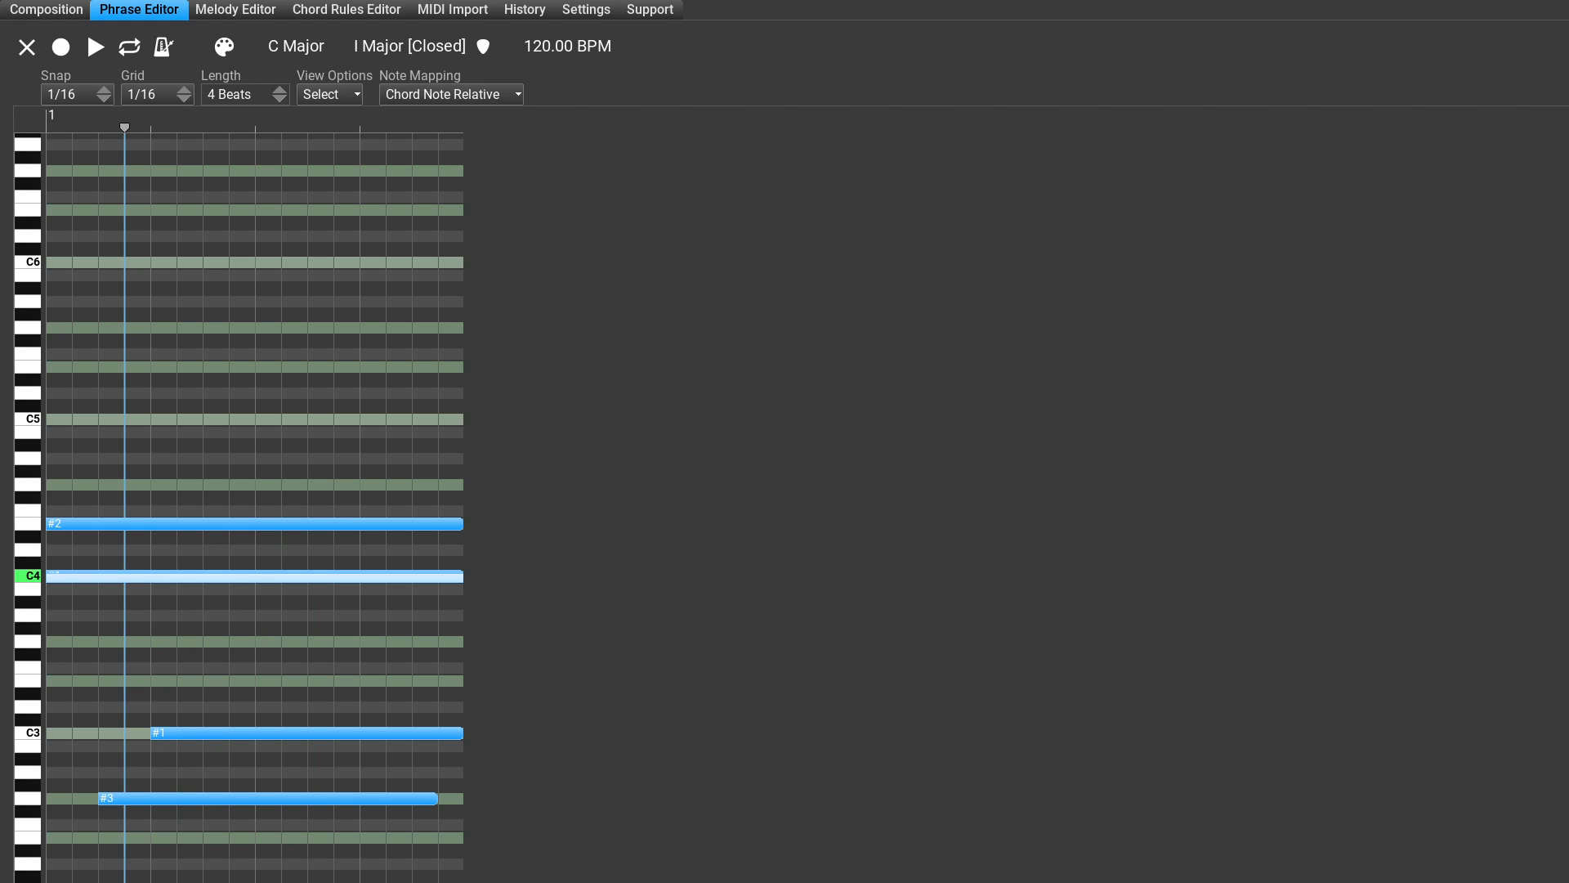
{"action": "key", "text": "Delete"}
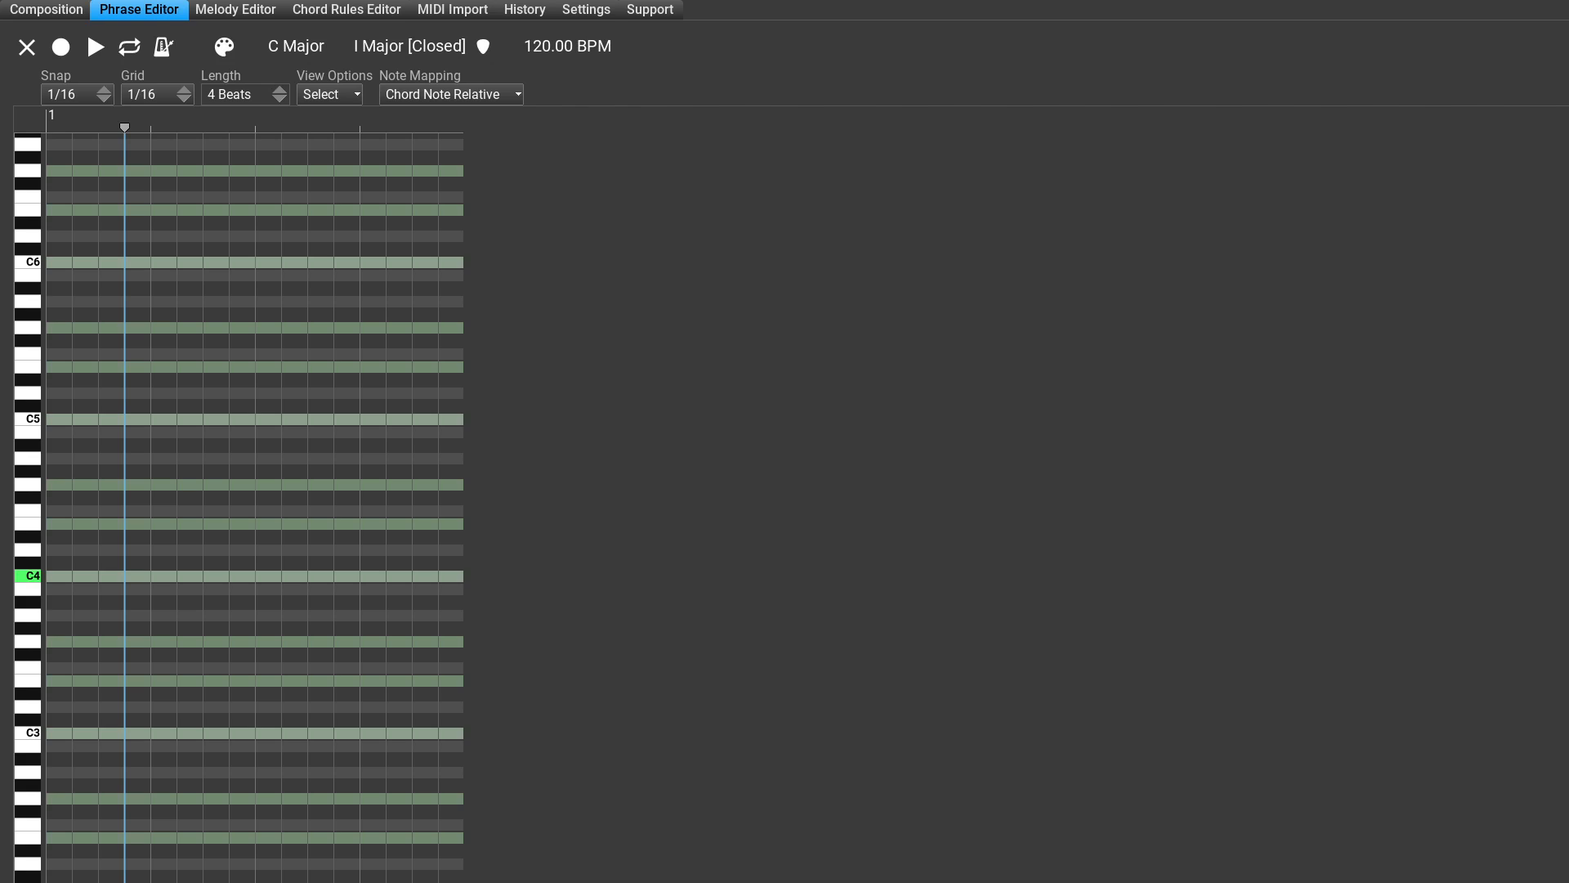
{"action": "key", "text": "Escape"}
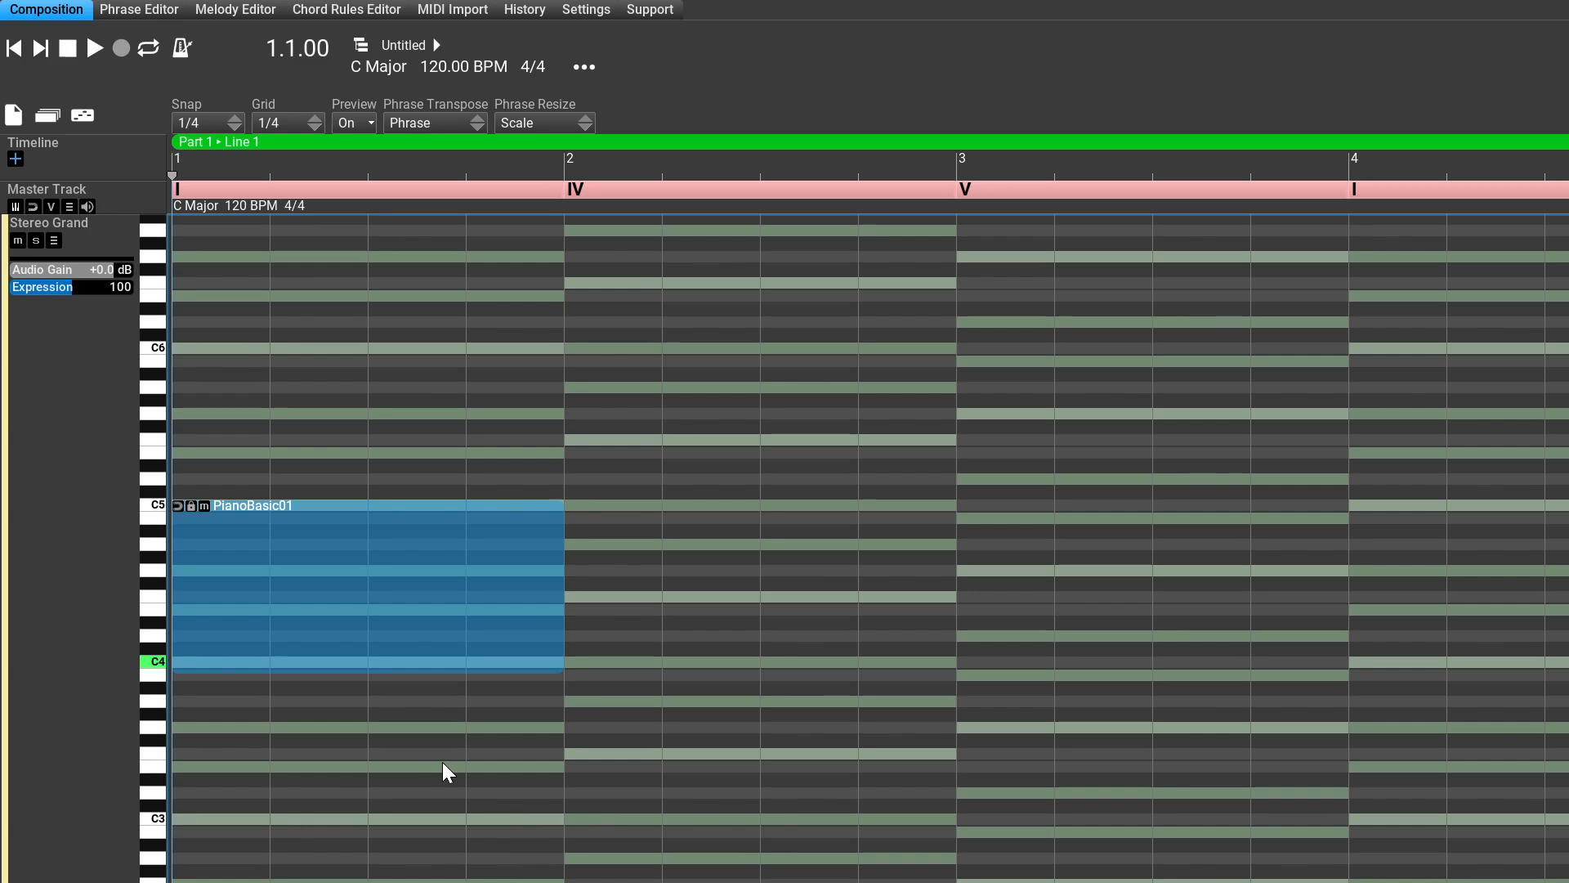
Step: Remove the emptied PianoBasic01 phrase from the Stereo Grand track and move the playhead to 1.1.00
{"action": "right_click", "coordinate": [500, 802]}
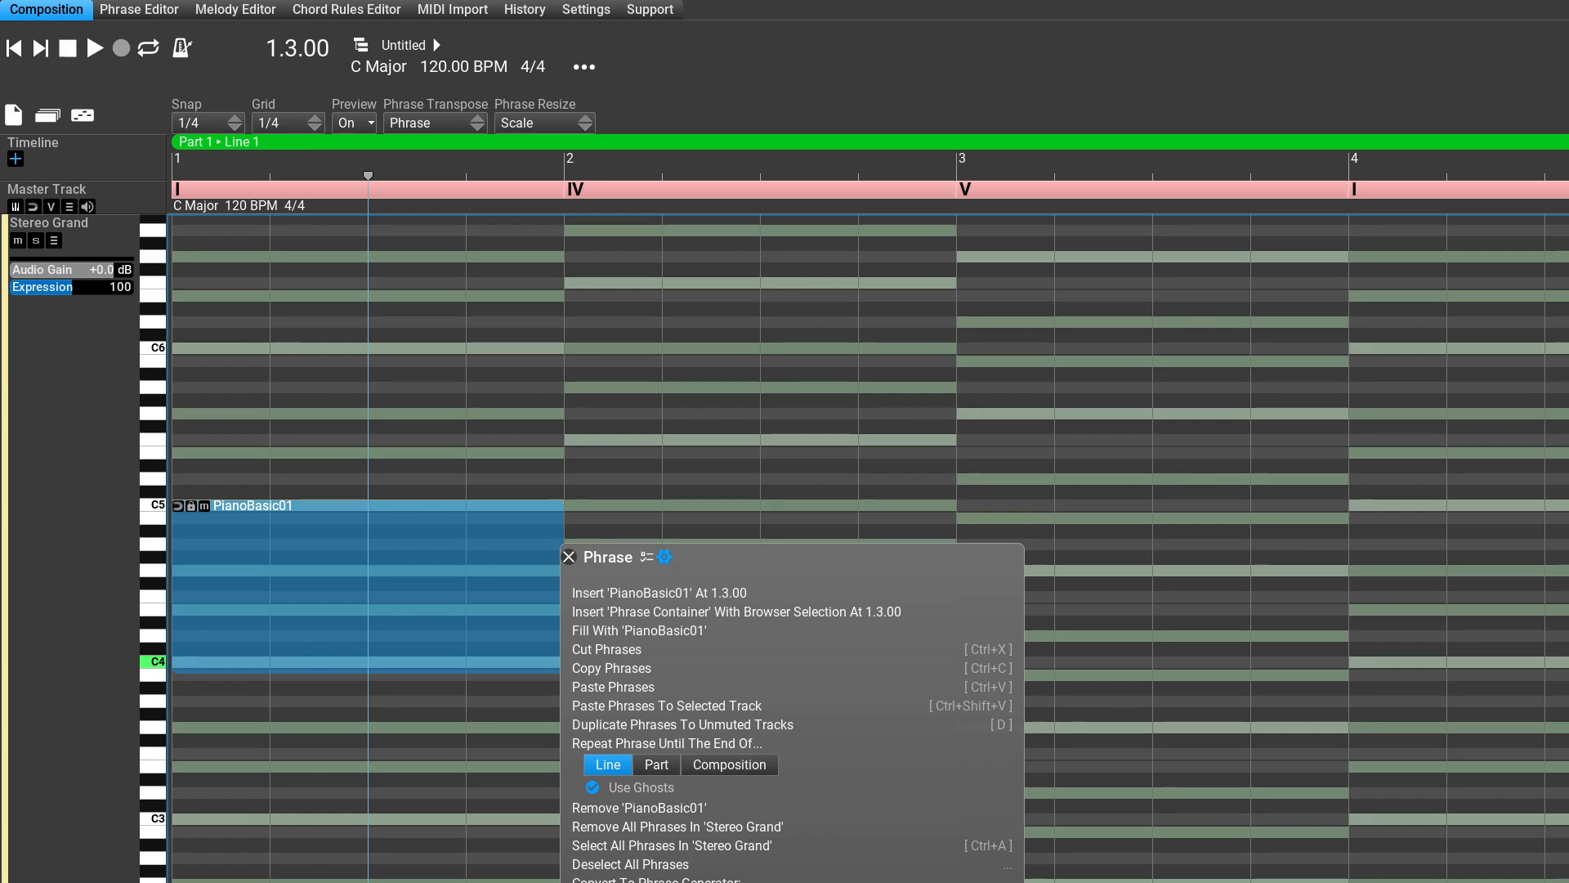
{"action": "left_click", "coordinate": [860, 842]}
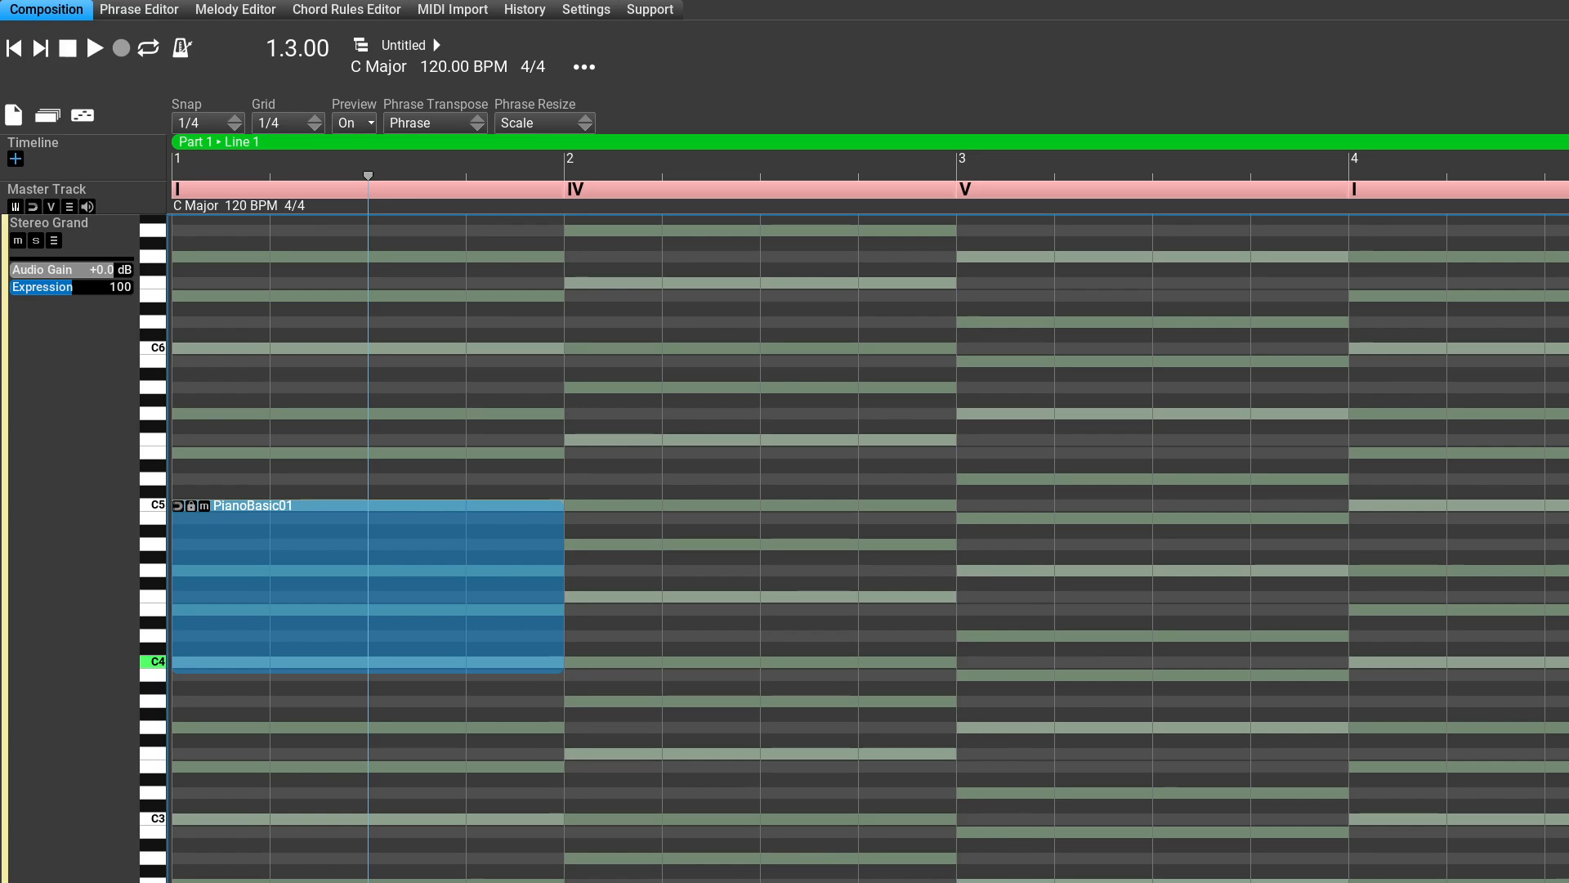
{"action": "key", "text": "Delete"}
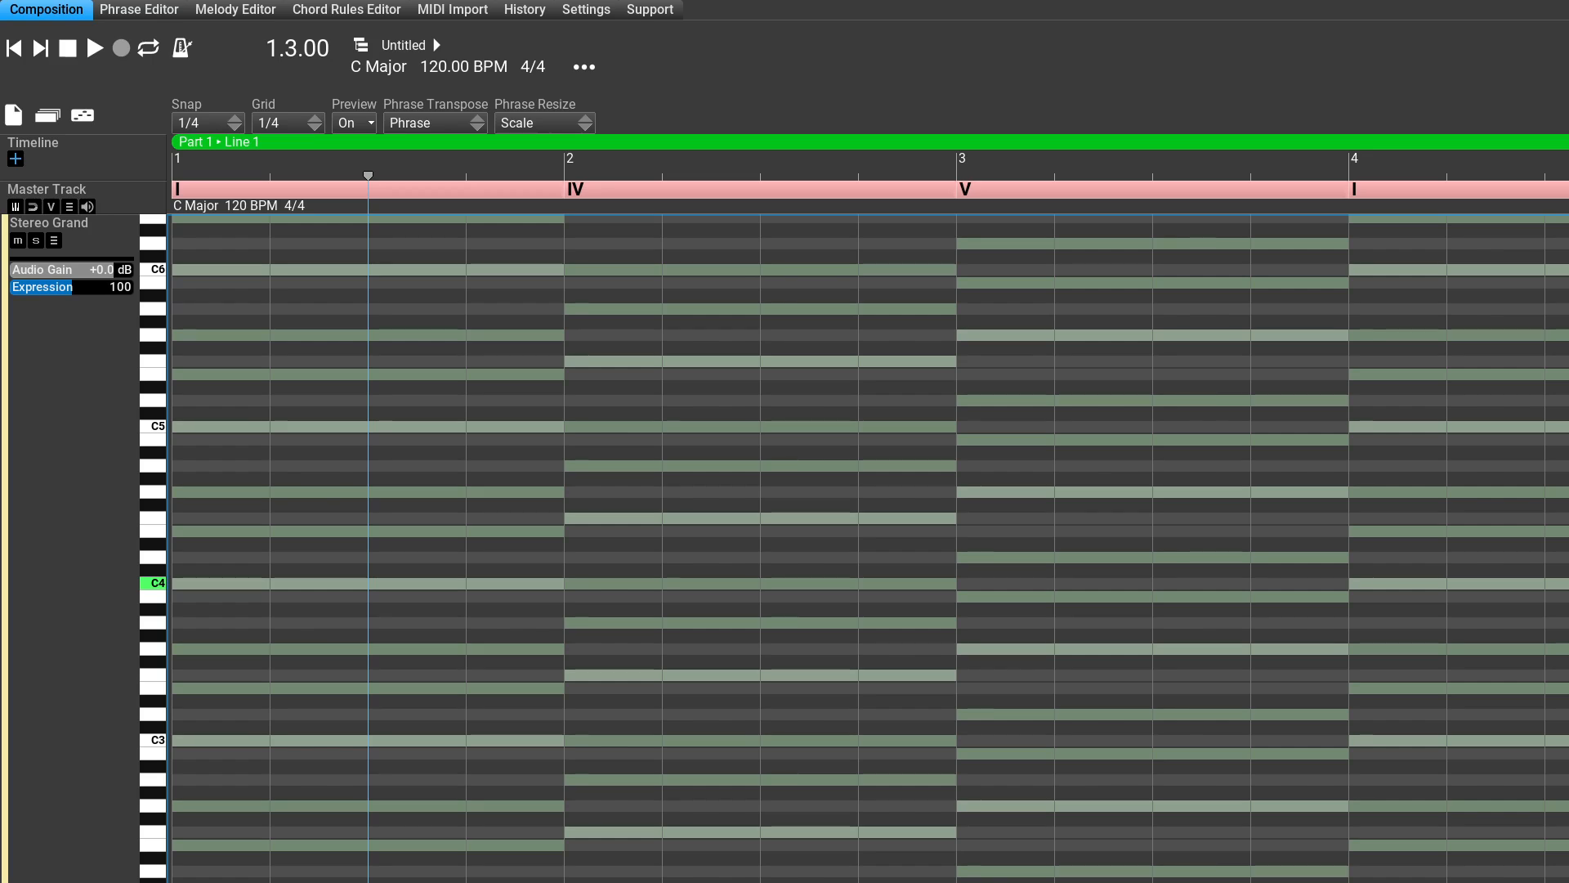
{"action": "key", "text": "Home"}
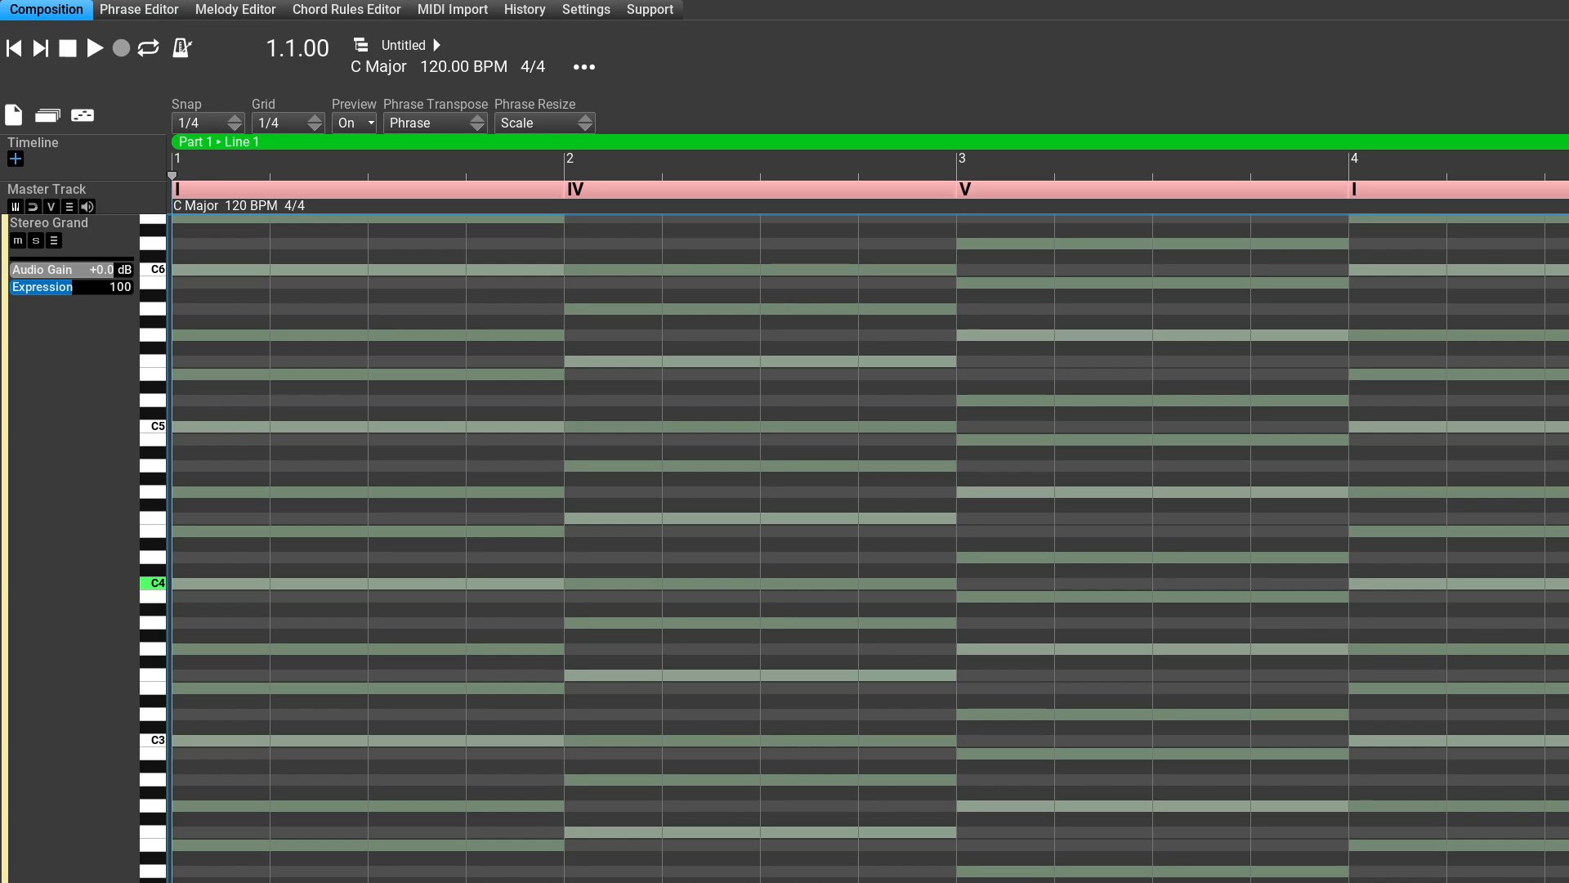
Step: Open the empty phrase for editing, review the available chord types and set its chord to I Major 7th
{"action": "key", "text": "ctrl+v"}
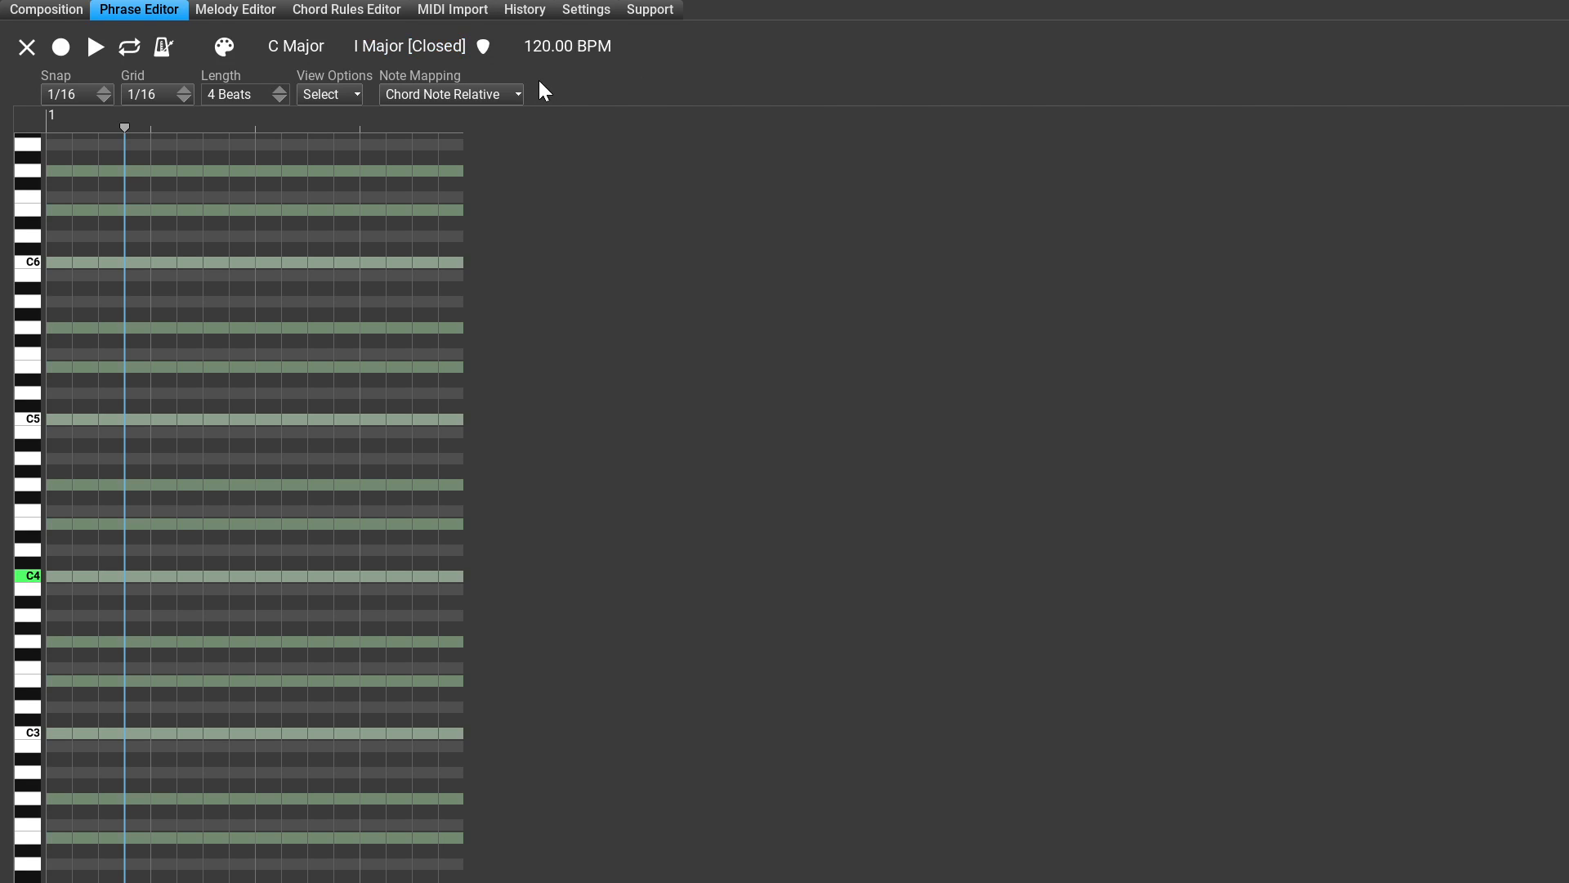
{"action": "key", "text": "Return"}
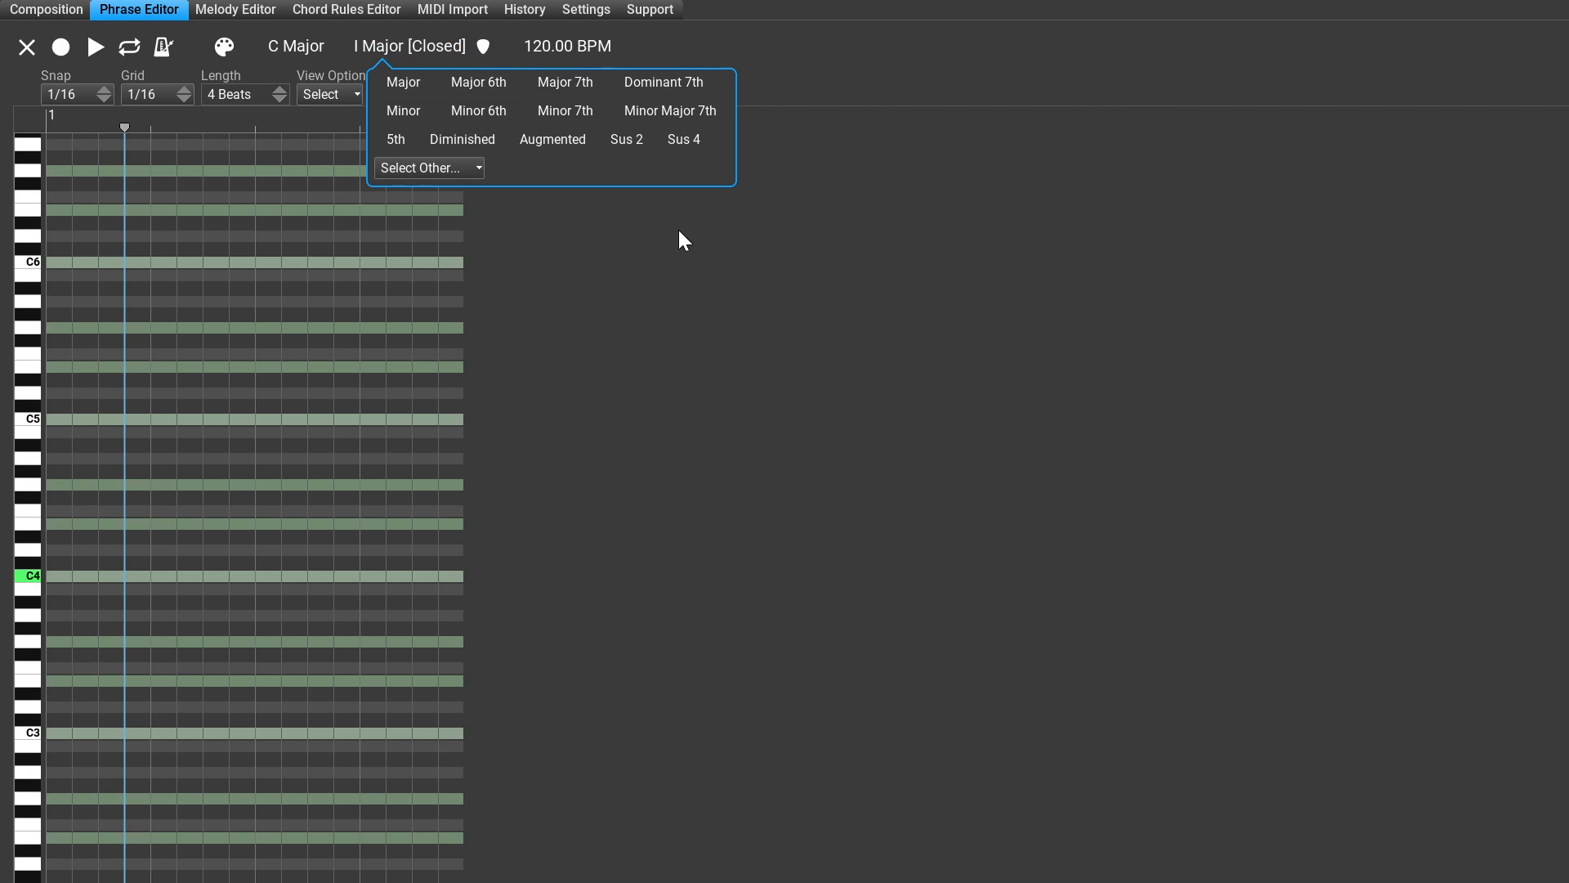
{"action": "key", "text": "Down"}
{"action": "key", "text": "Up"}
{"action": "key", "text": "Right"}
{"action": "key", "text": "Right"}
{"action": "left_click", "coordinate": [885, 638]}
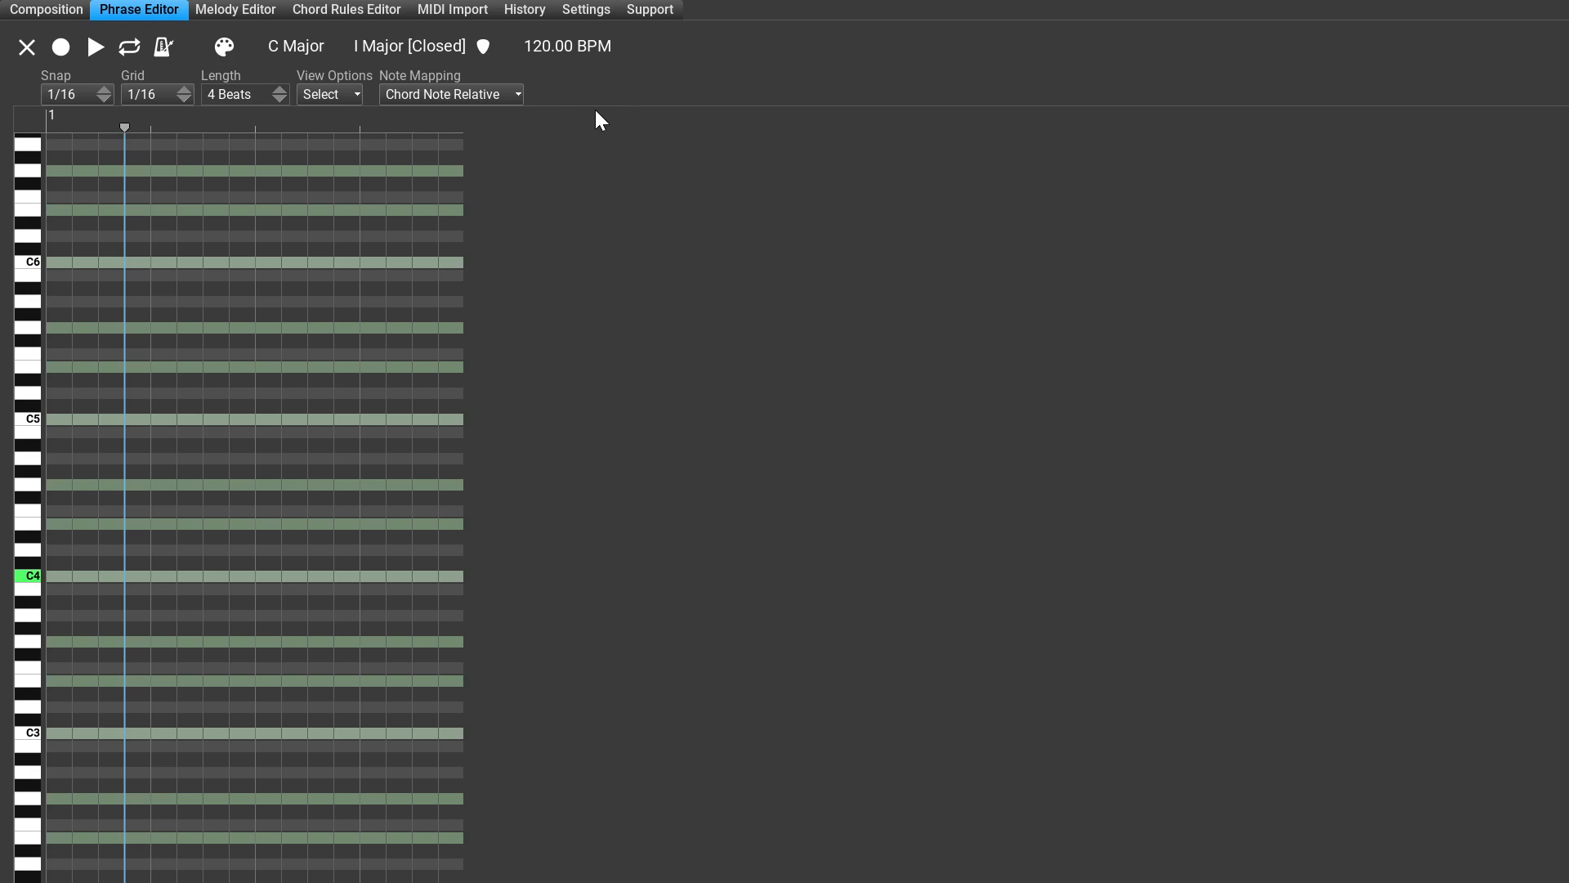
{"action": "left_click", "coordinate": [383, 48]}
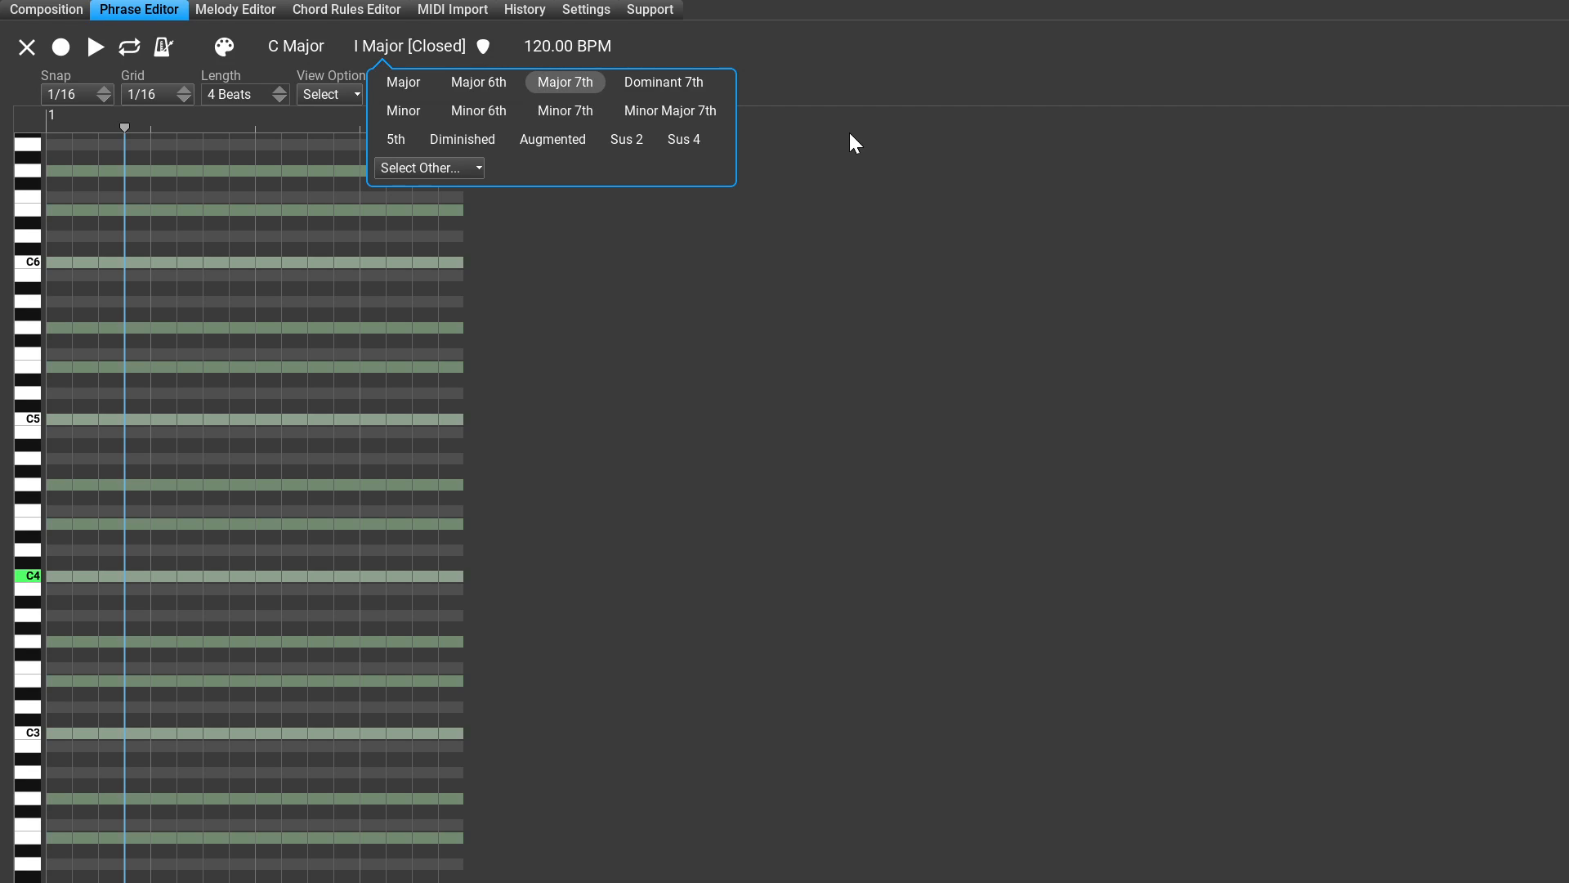
{"action": "left_click", "coordinate": [566, 86]}
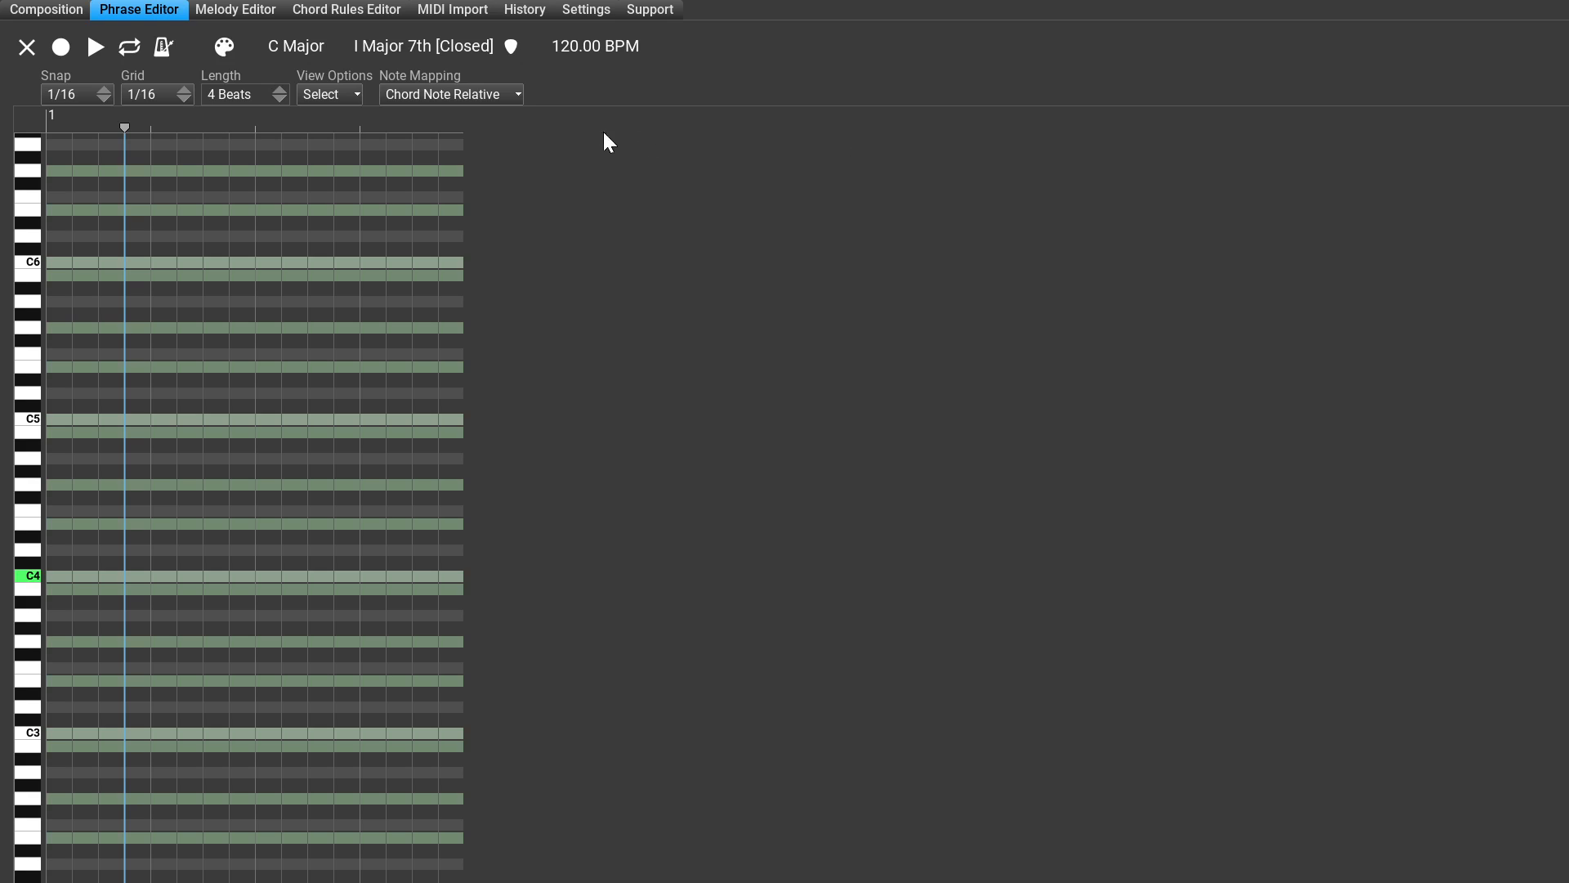
Step: Change the phrase's chord type back to Major and move the playhead to the second eighth note
{"action": "left_click", "coordinate": [398, 48]}
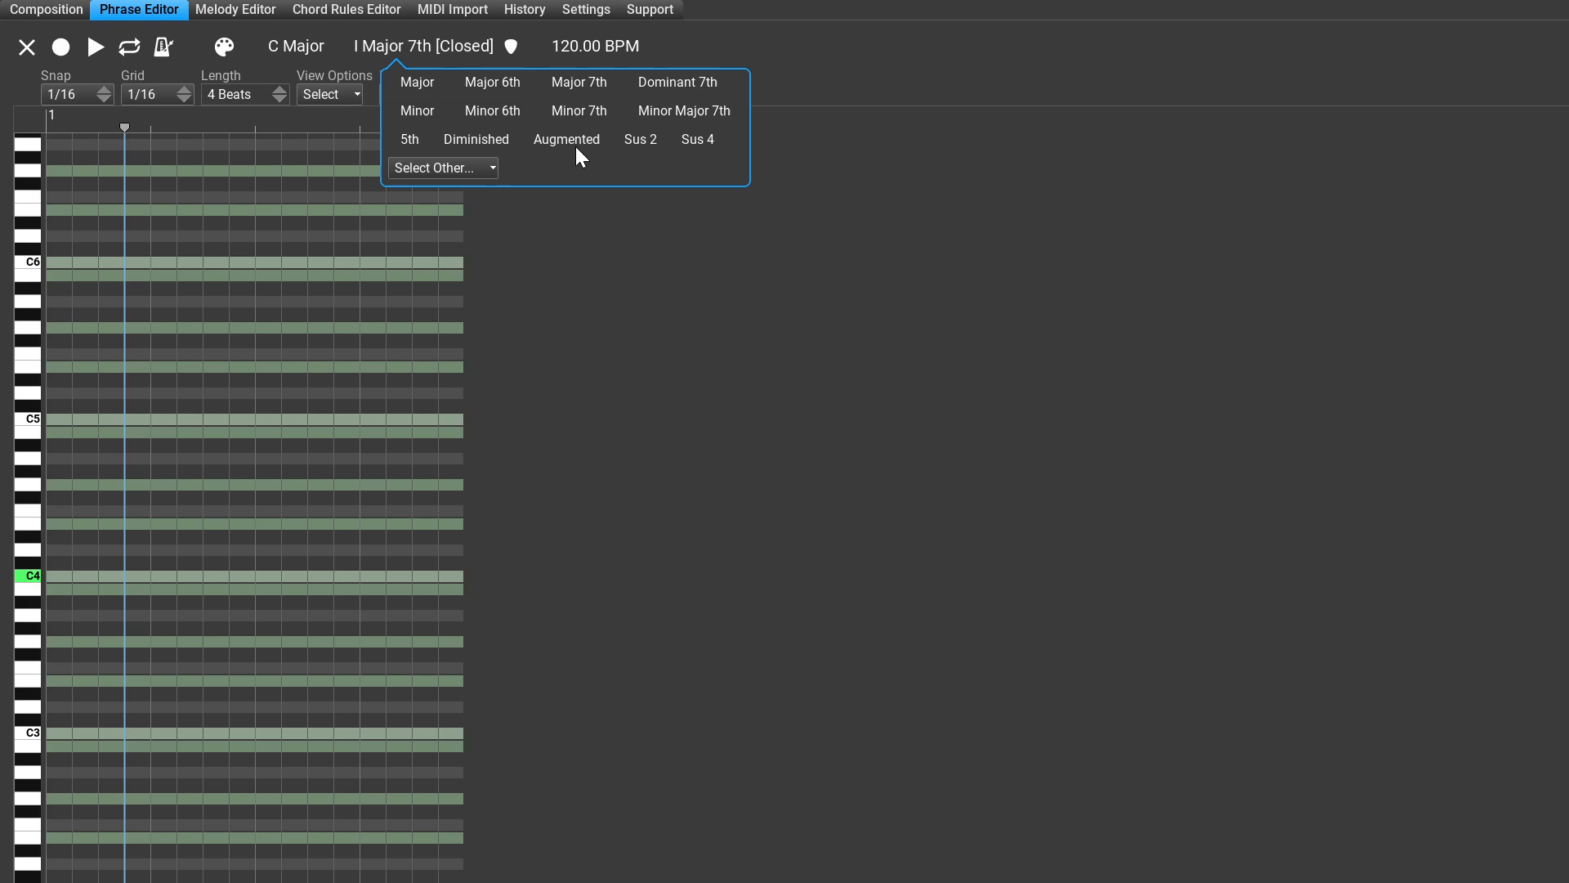
{"action": "key", "text": "Return"}
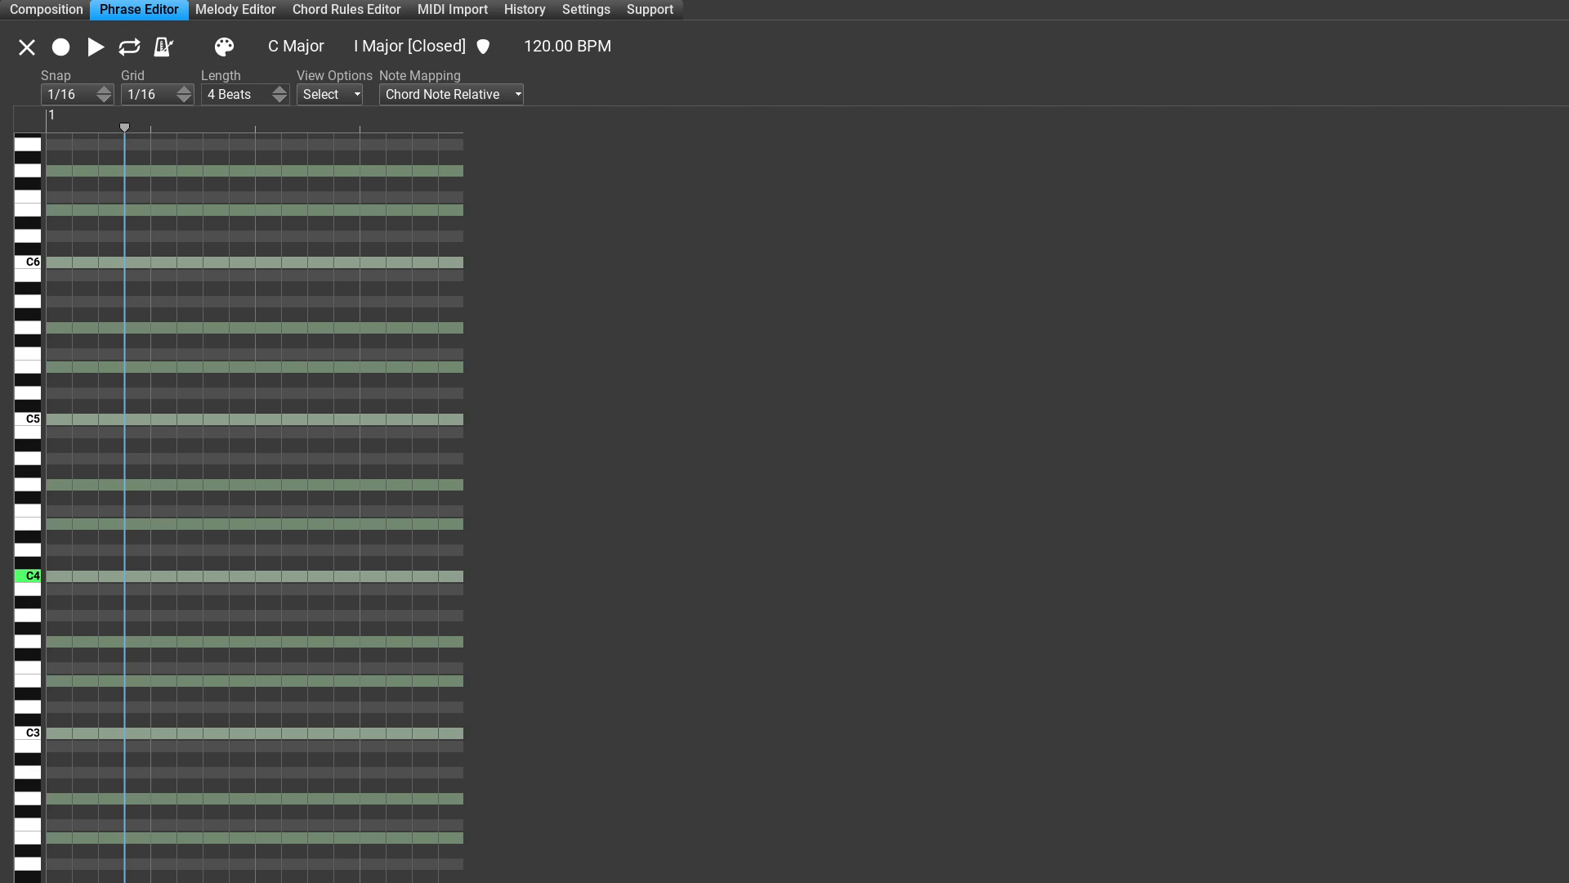
{"action": "key", "text": "Left"}
{"action": "key", "text": "Left"}
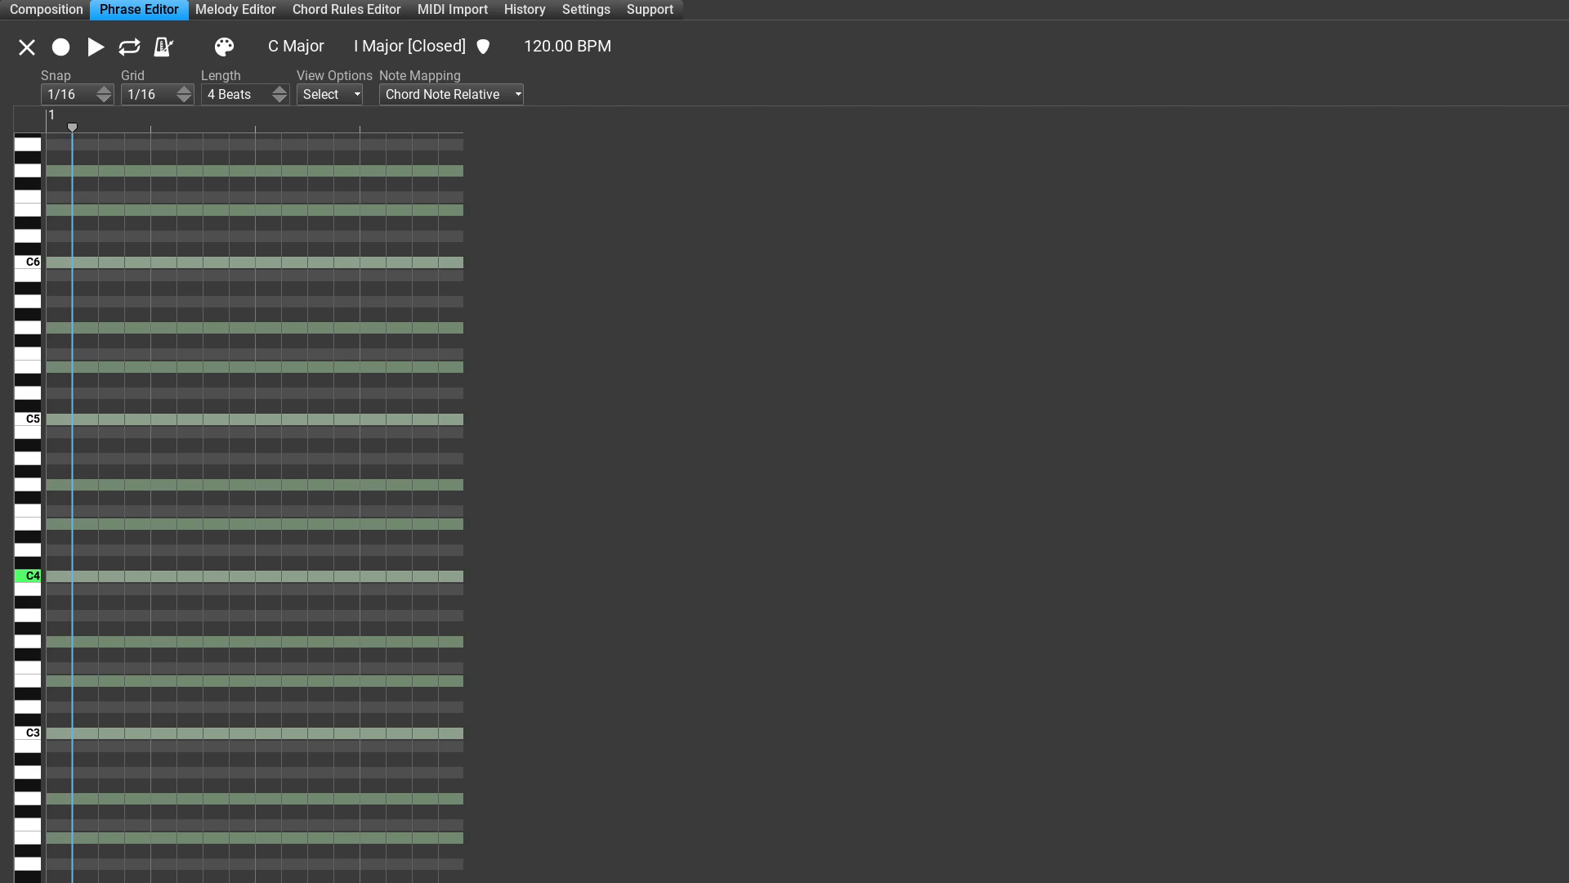
{"action": "key", "text": "Right"}
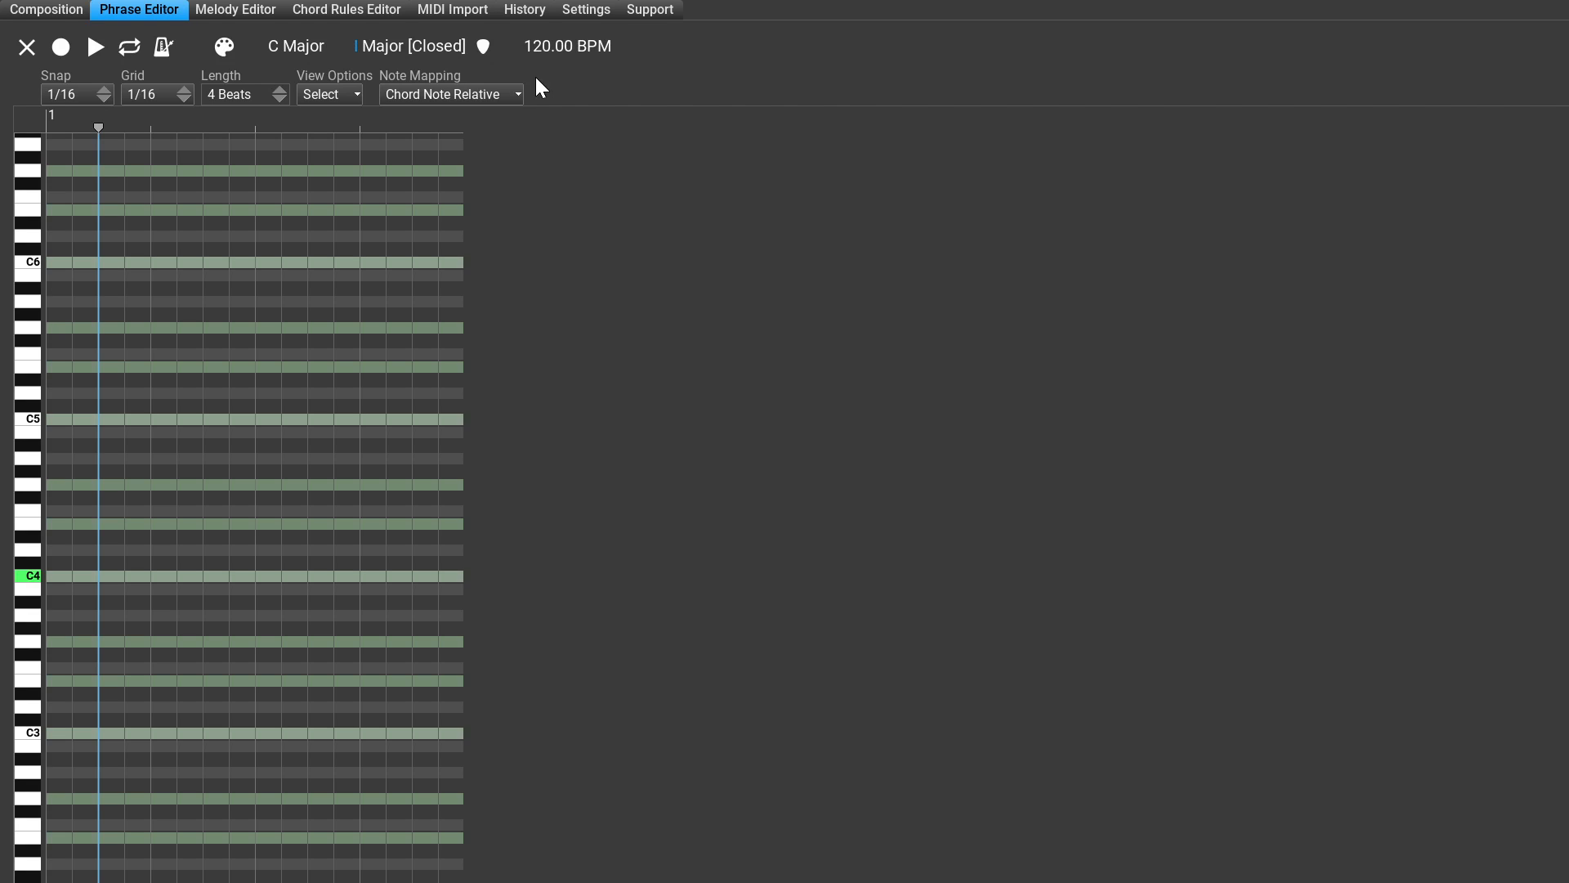
Step: Set the phrase's chord degree to II and its chord type to Minor
{"action": "left_click", "coordinate": [357, 51]}
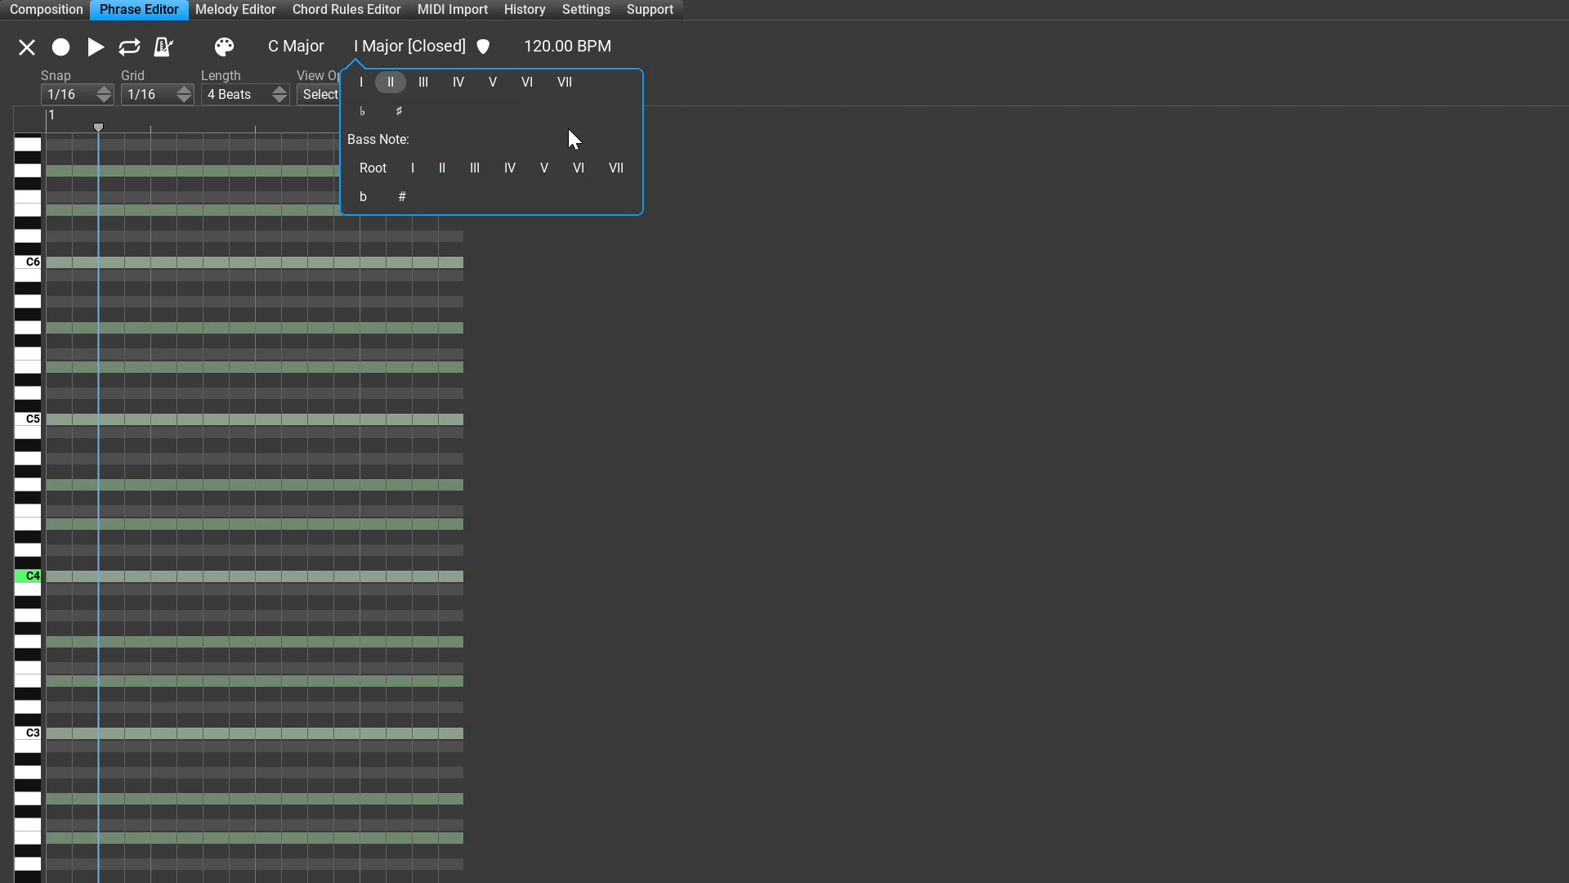
{"action": "left_click", "coordinate": [391, 82]}
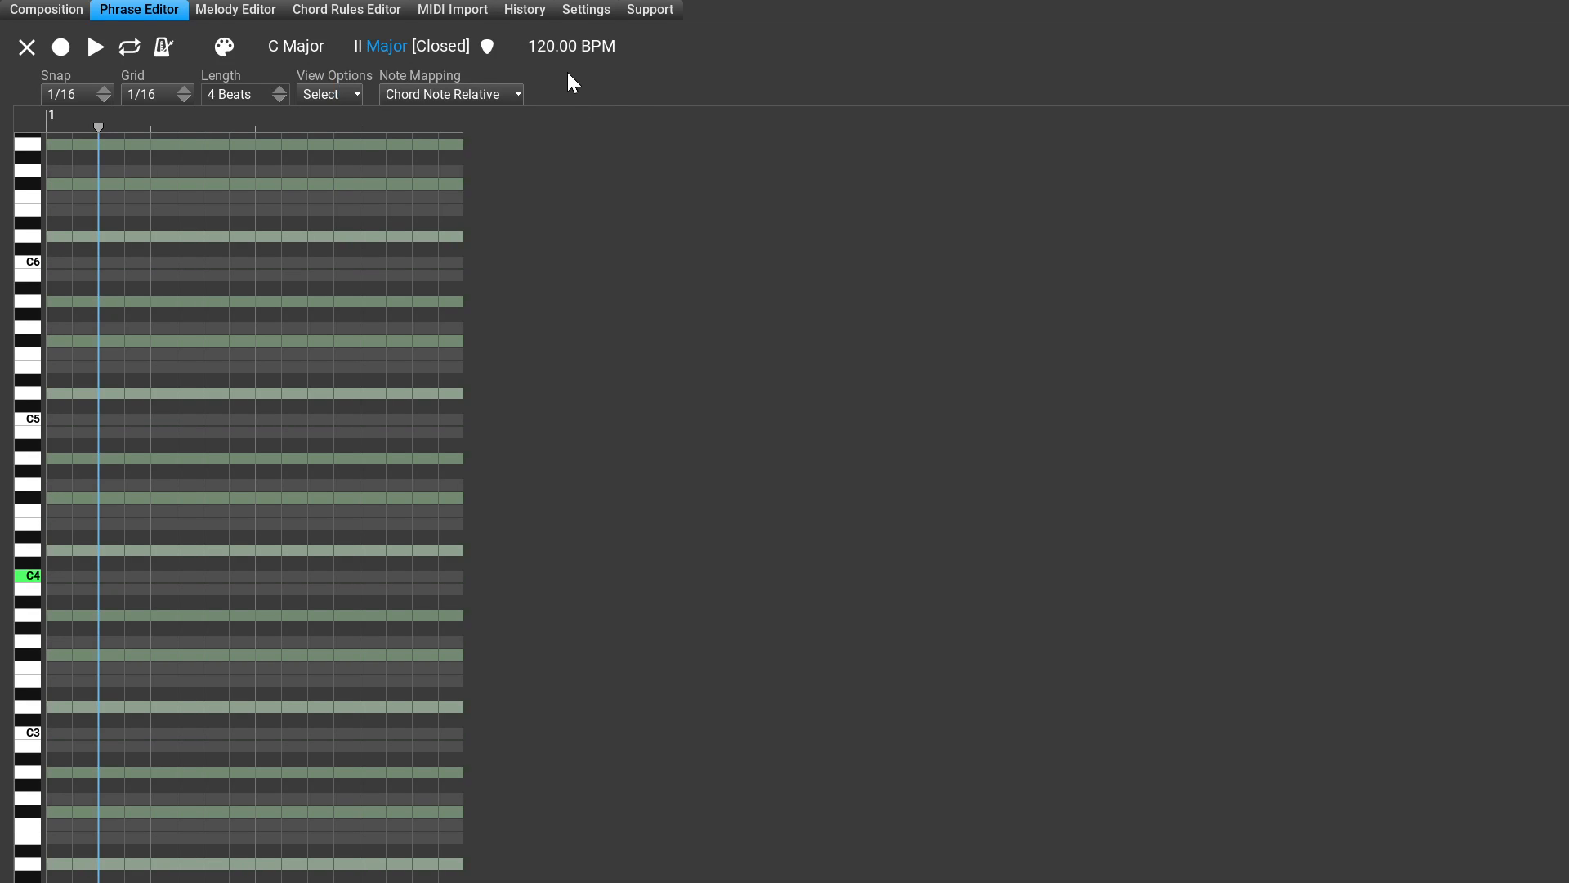
{"action": "left_click", "coordinate": [387, 47]}
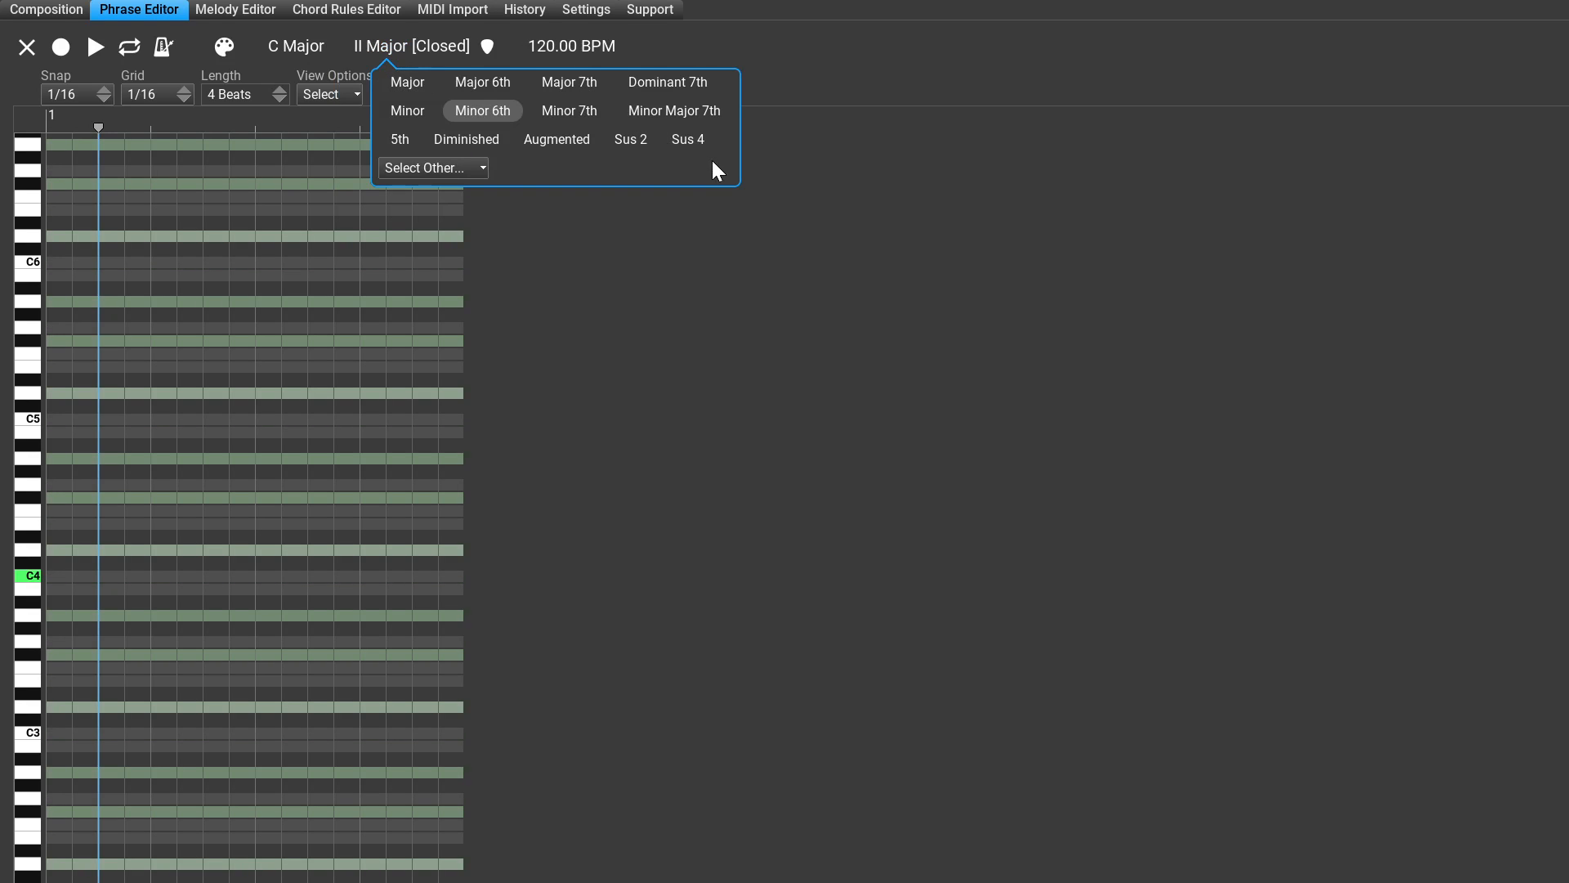
{"action": "left_click", "coordinate": [407, 110]}
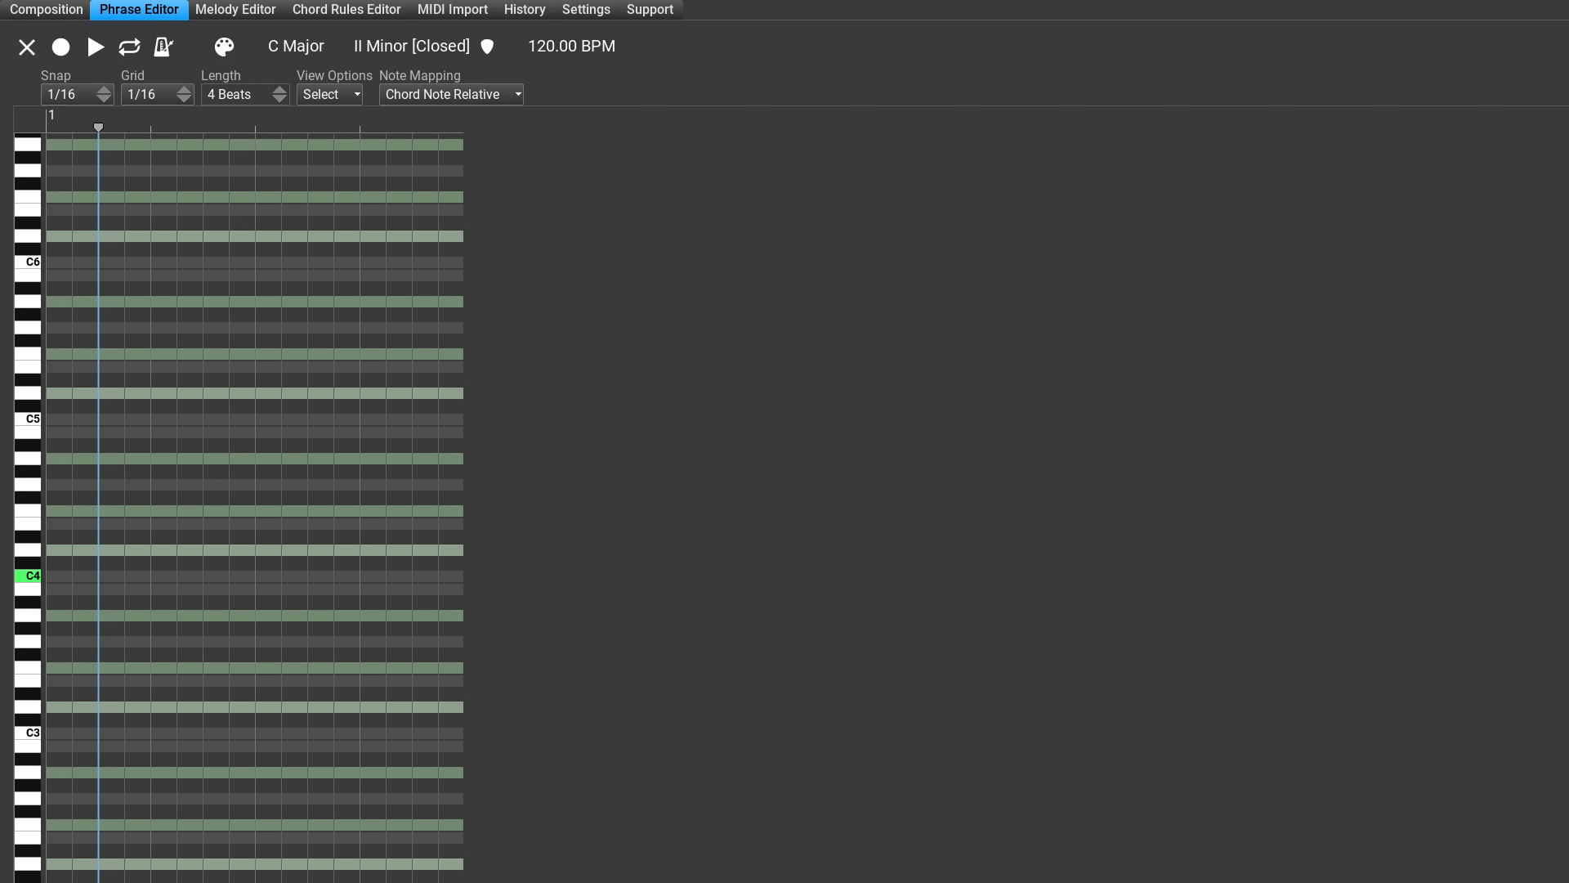
{"action": "scroll", "coordinate": [255, 501], "scroll_direction": "up", "scroll_amount": 3}
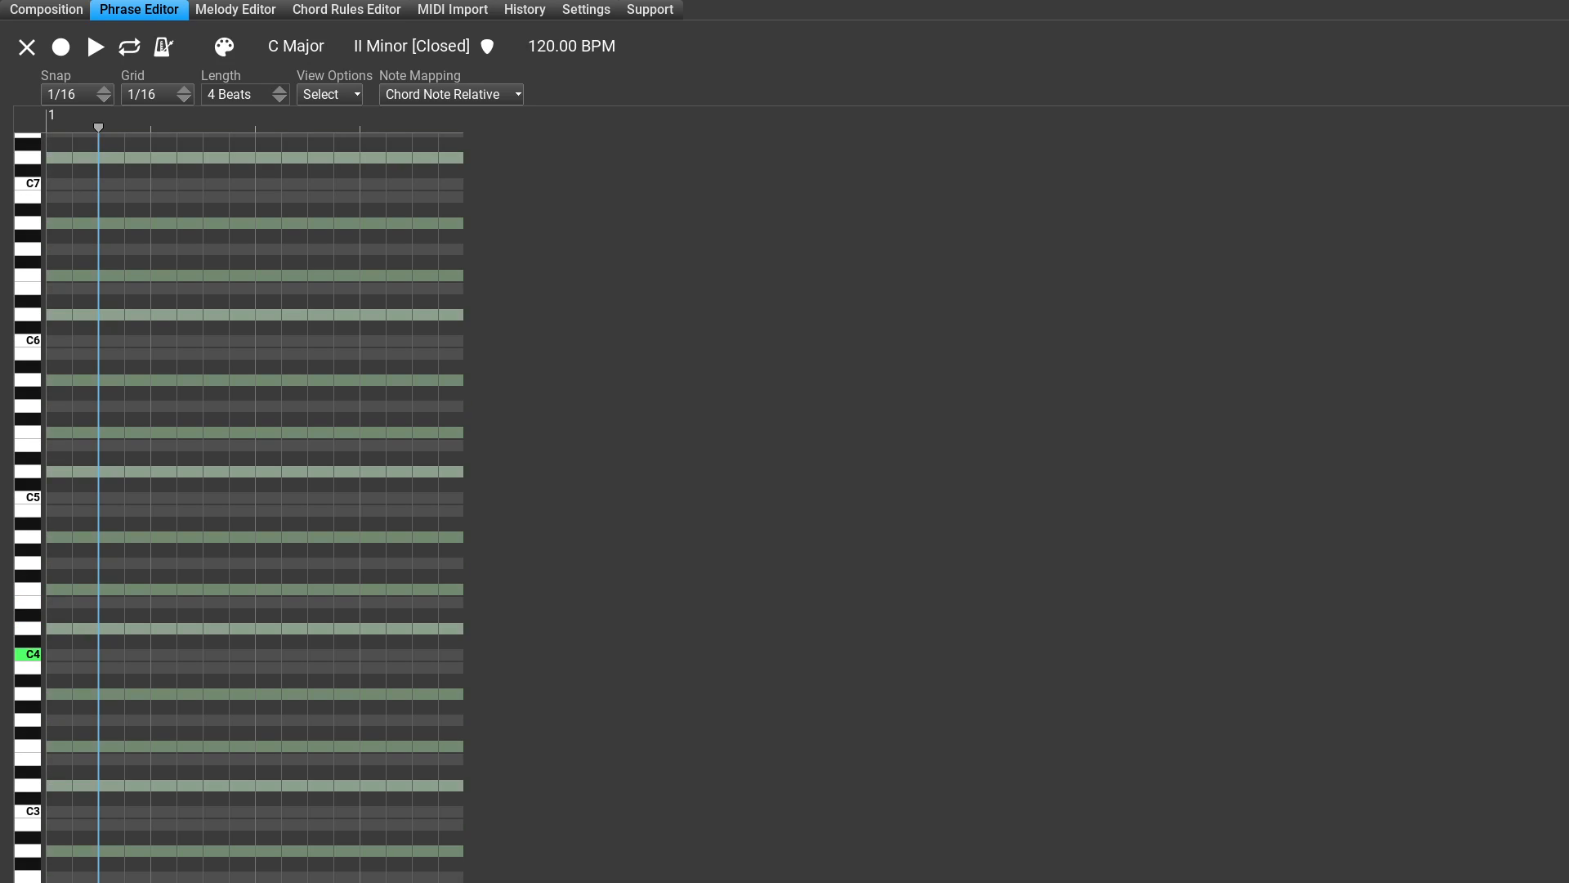
{"action": "scroll", "coordinate": [255, 507], "scroll_direction": "down", "scroll_amount": 2}
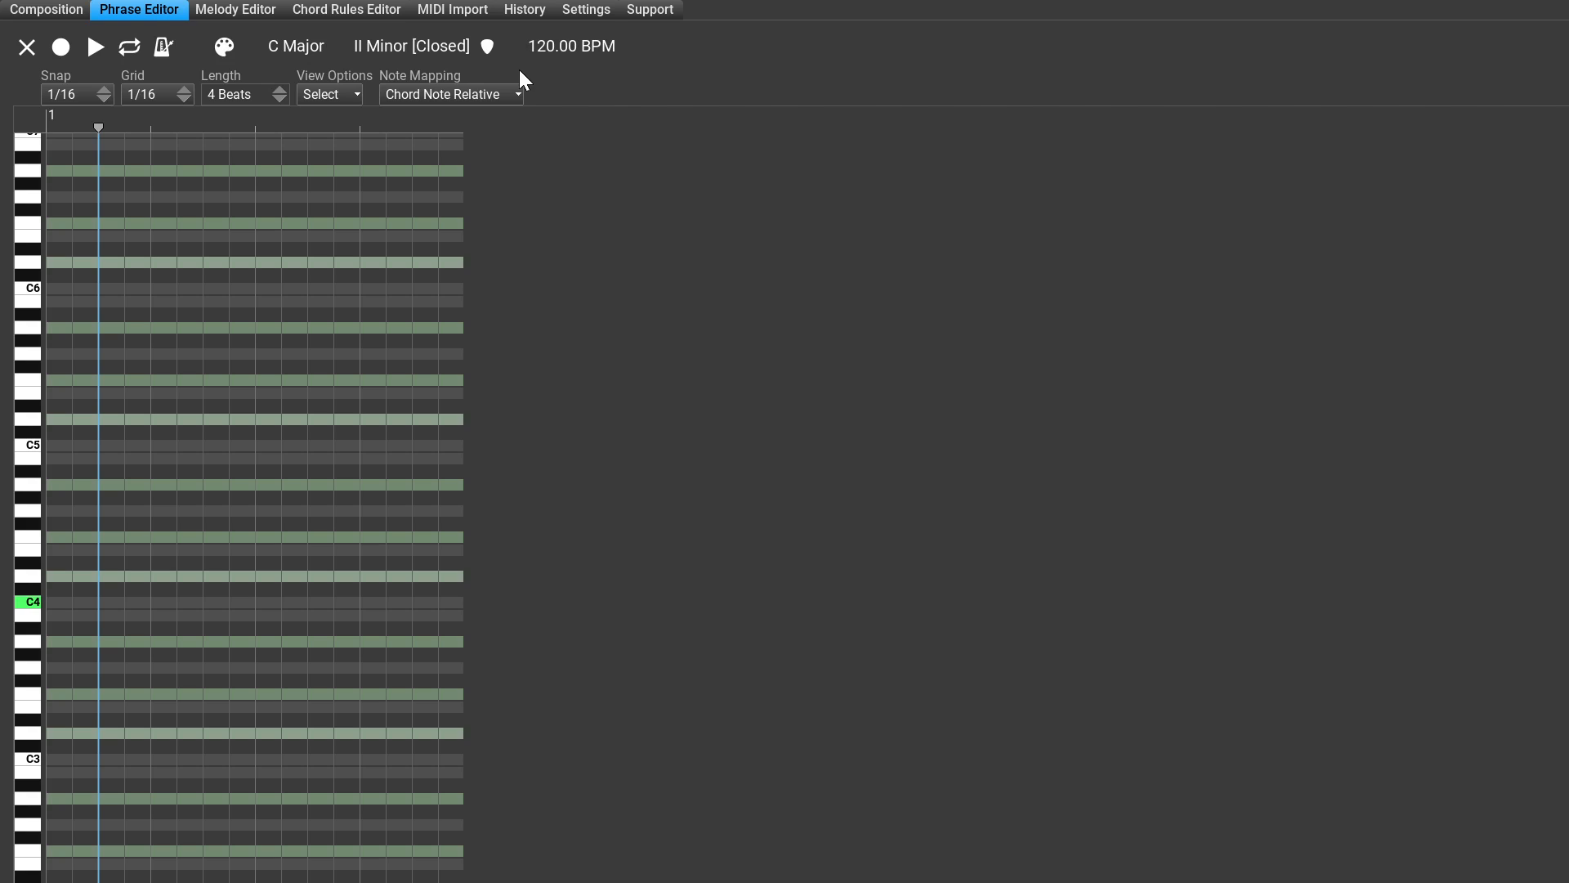
Step: Set the phrase's chord degree back to I and its chord type to Augmented
{"action": "left_click", "coordinate": [362, 48]}
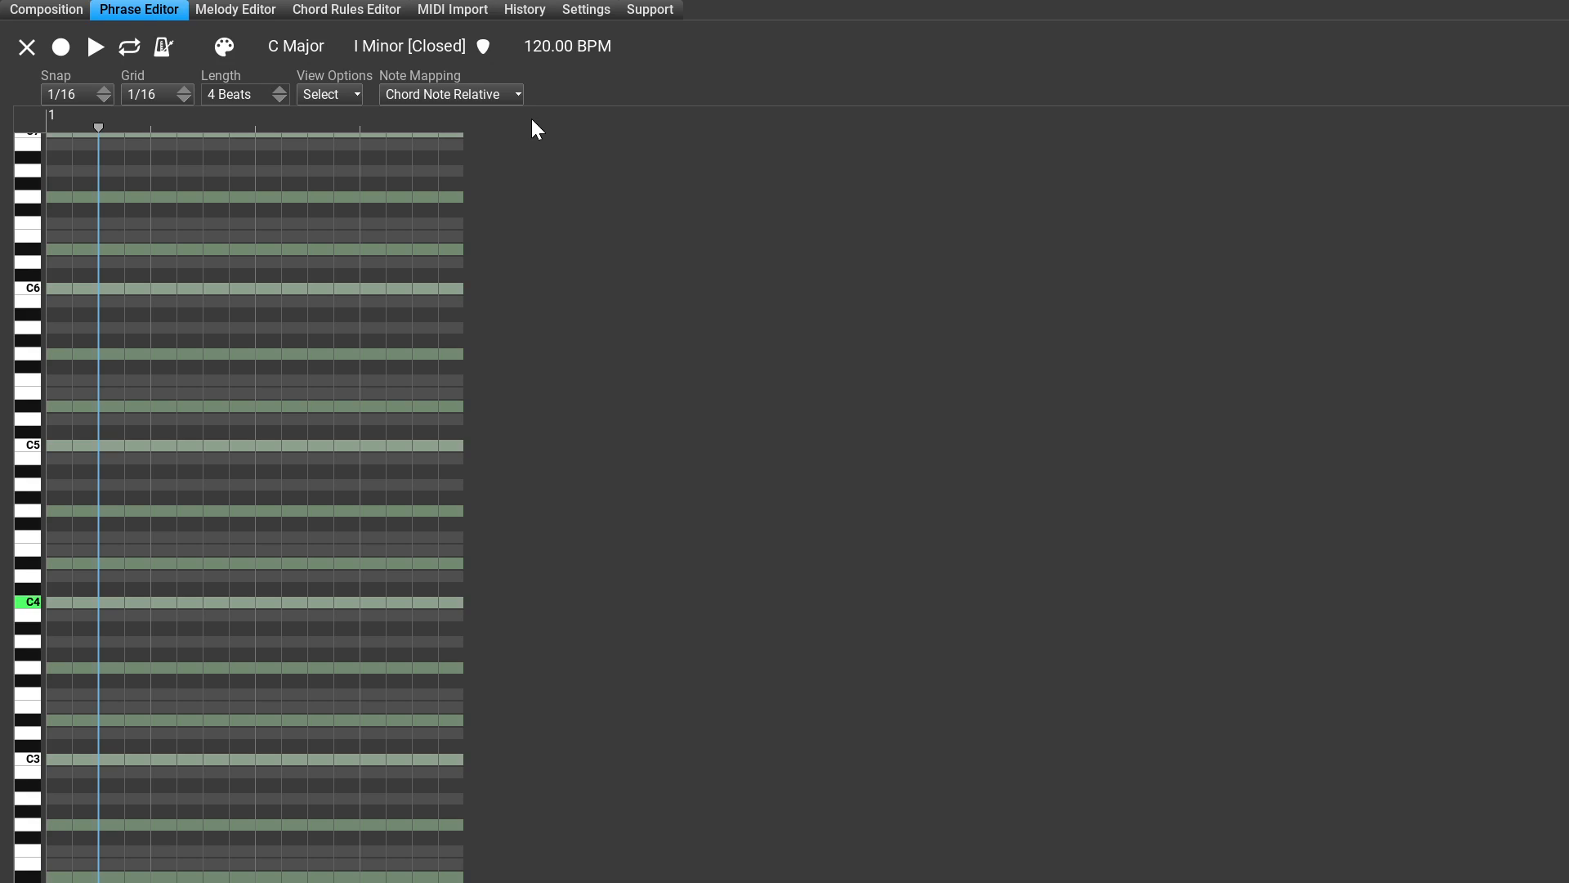
{"action": "left_click", "coordinate": [385, 44]}
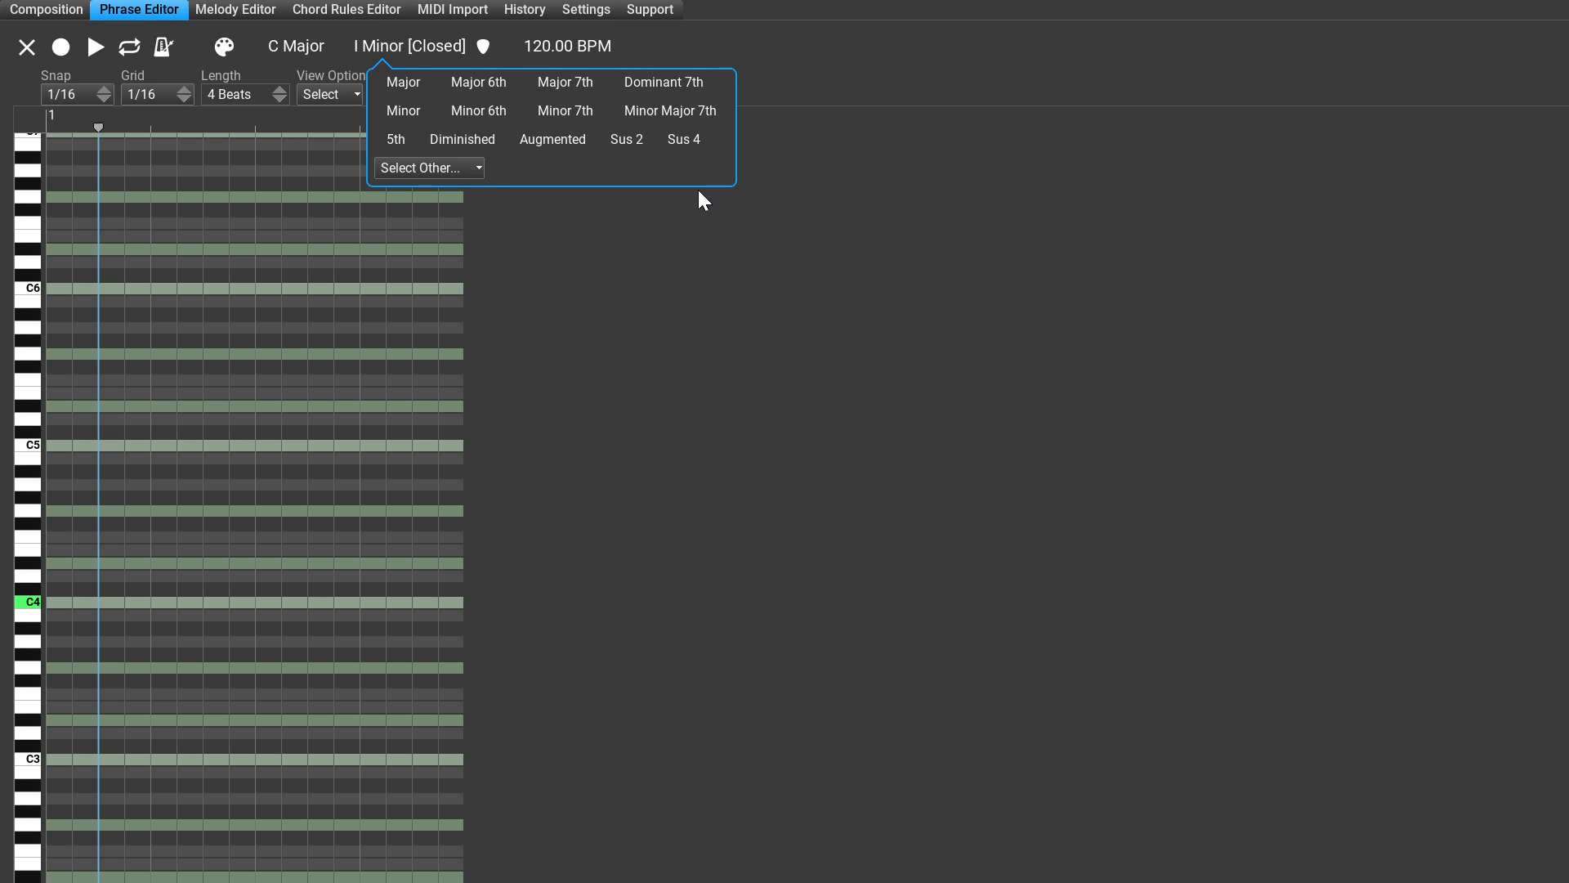
{"action": "left_click", "coordinate": [552, 139]}
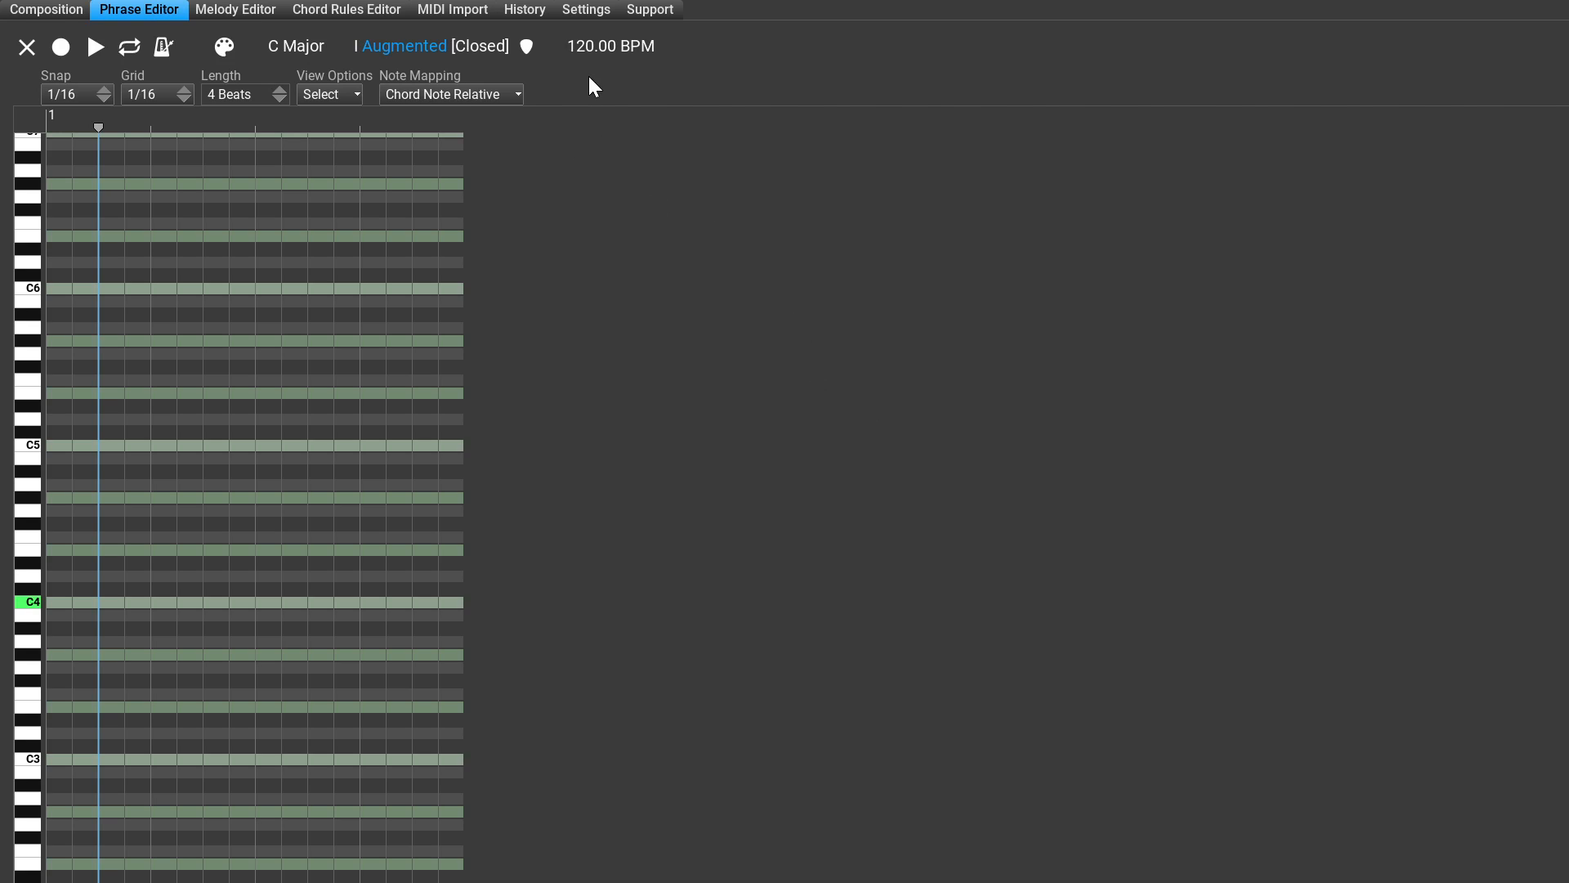
Step: Set the phrase's chord type to Major, check the phrase in the composition and return to editing it
{"action": "left_click", "coordinate": [400, 48]}
{"action": "left_click", "coordinate": [425, 82]}
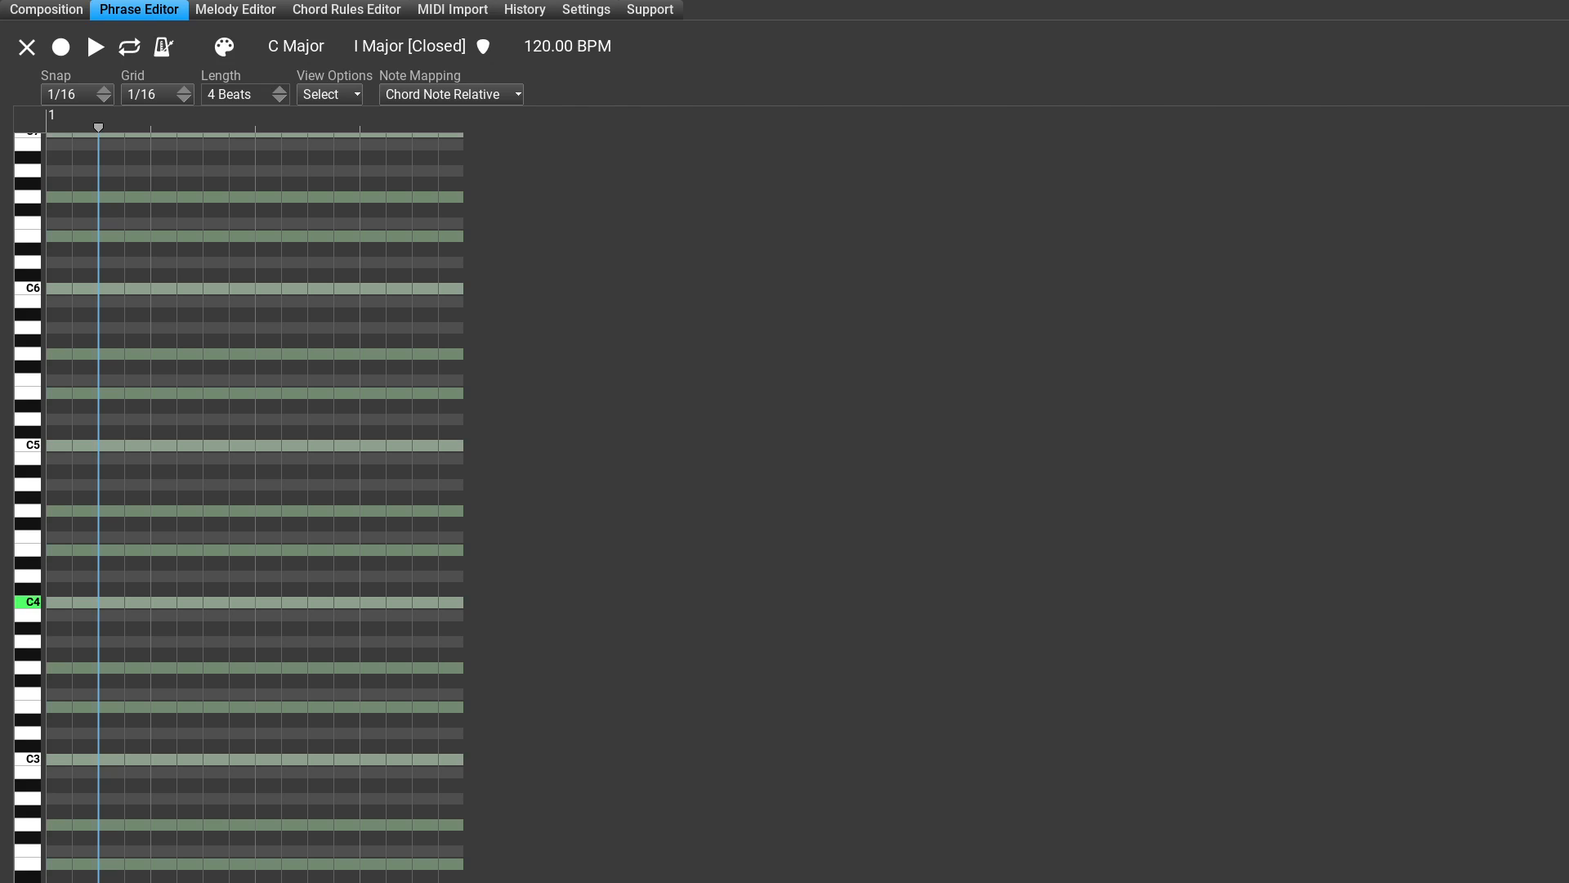
{"action": "left_click", "coordinate": [48, 13]}
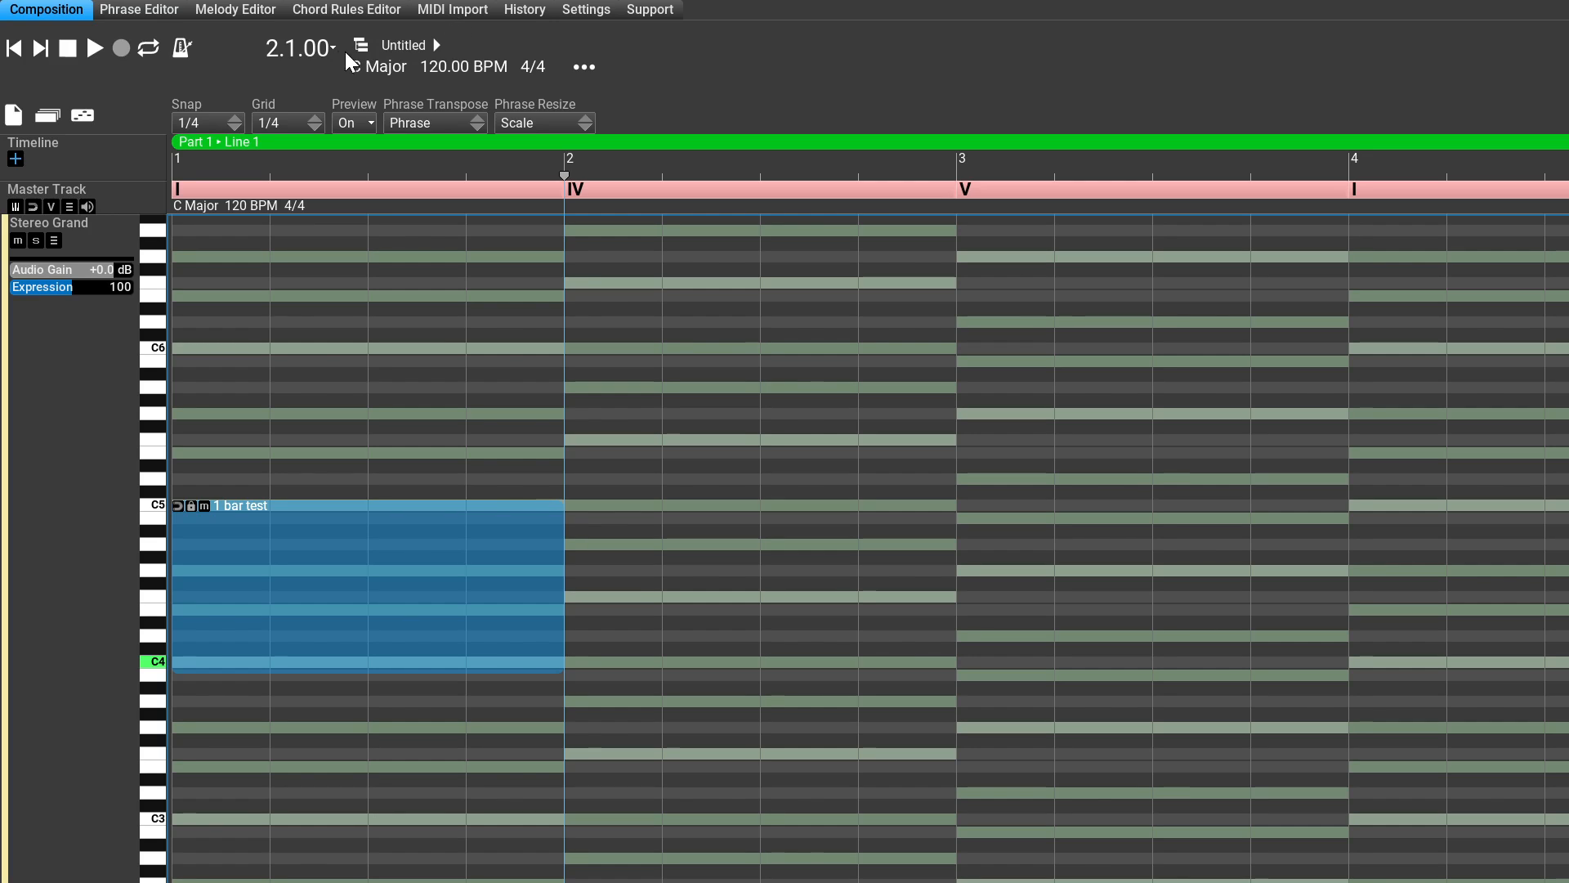
{"action": "left_click", "coordinate": [181, 9]}
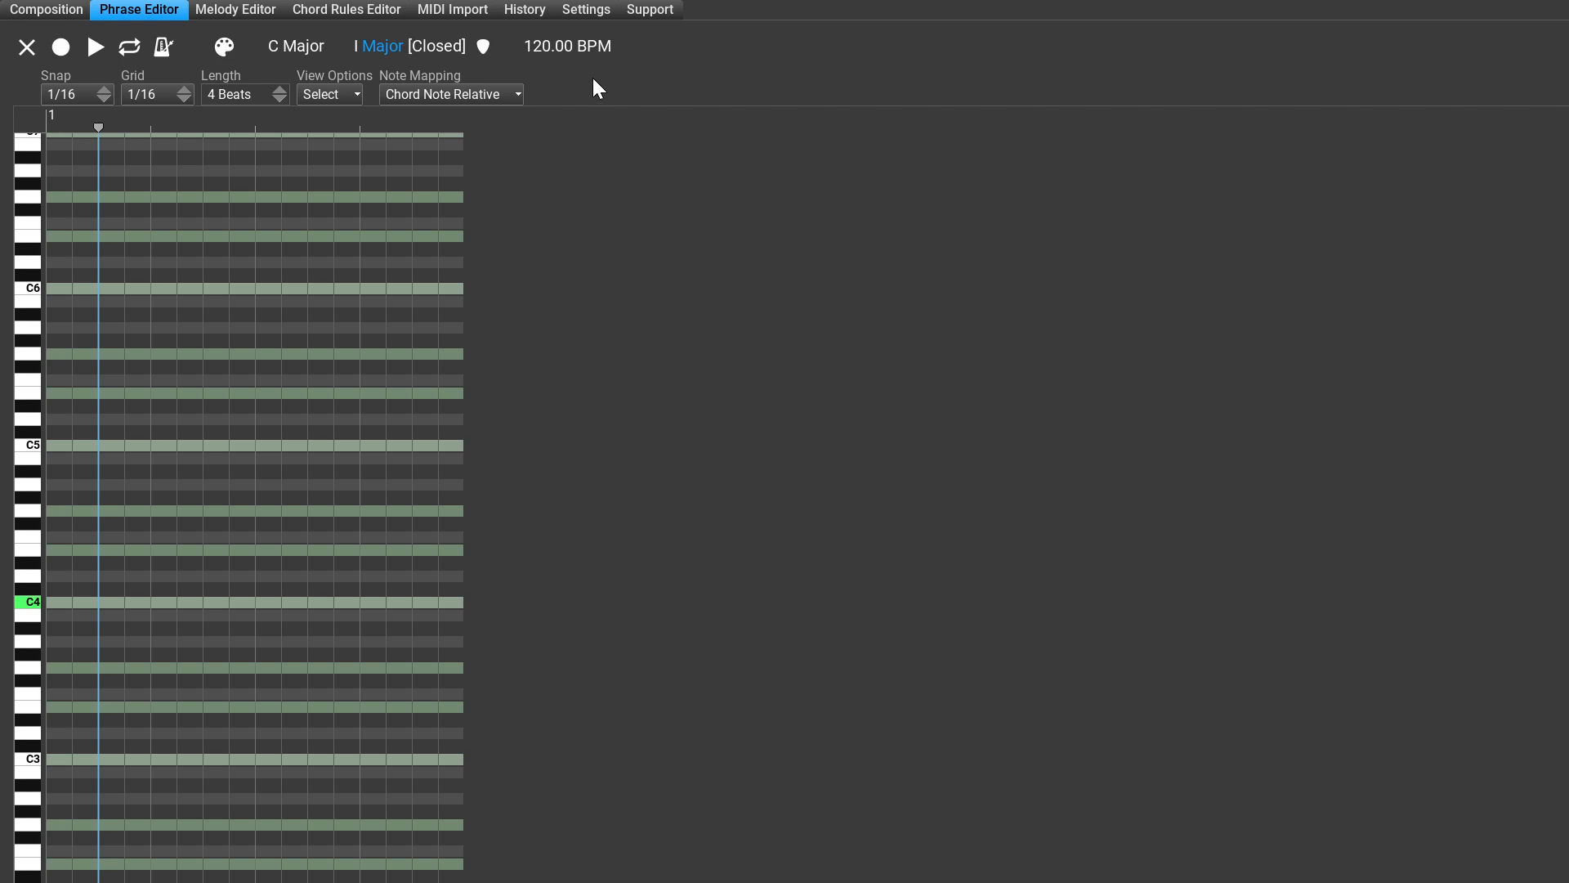
Step: Set the phrase's chord type to Diminished, check the phrase in the composition and return to editing it
{"action": "left_click", "coordinate": [394, 50]}
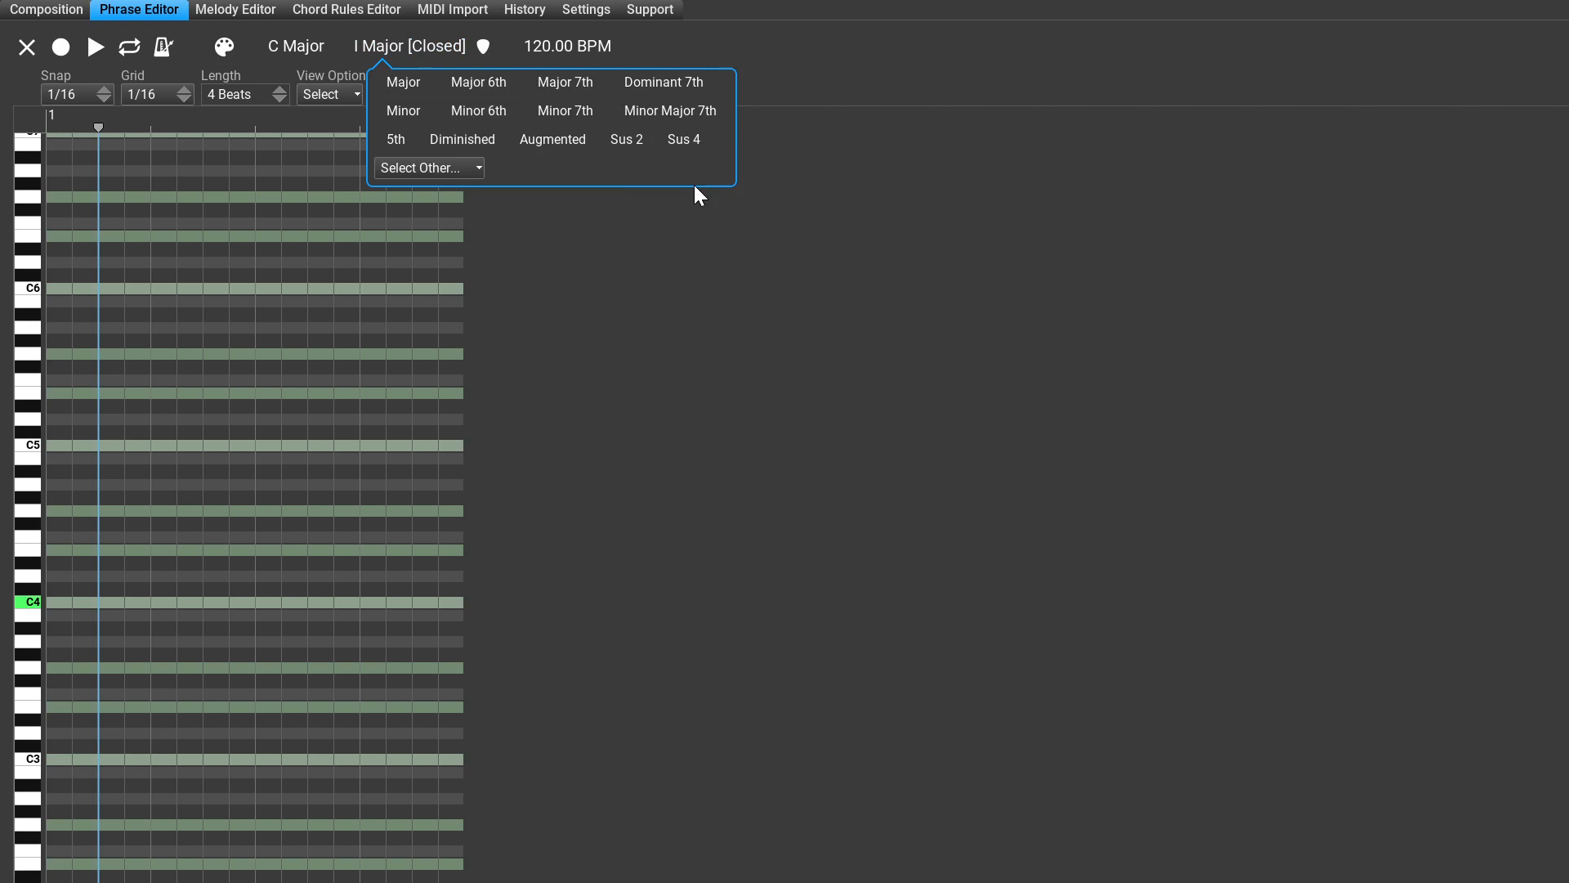
{"action": "left_click", "coordinate": [463, 139]}
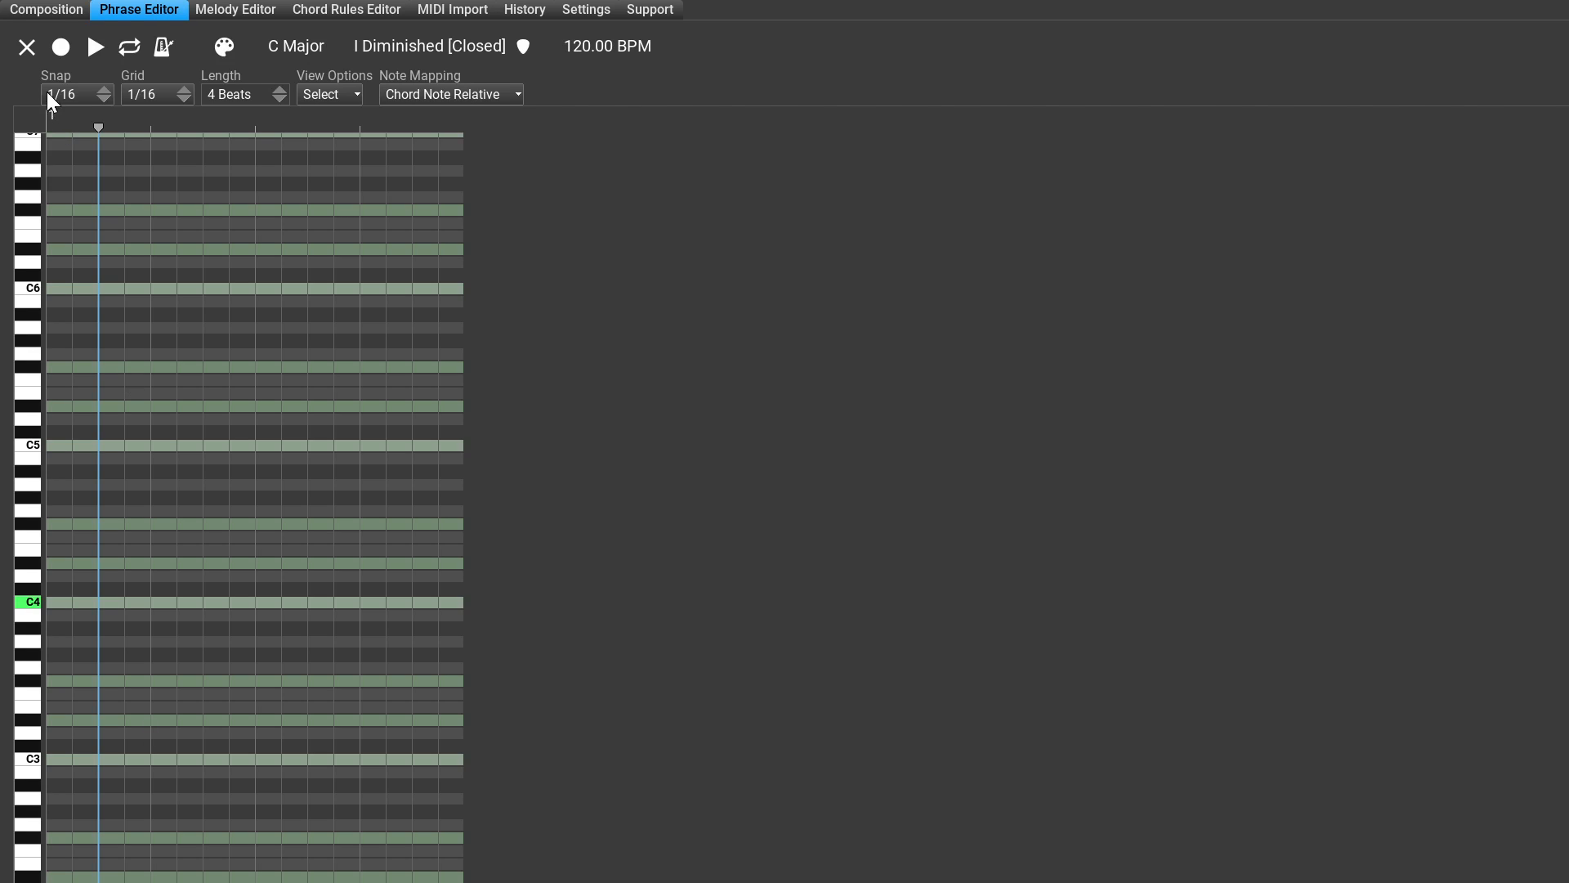
{"action": "left_click", "coordinate": [53, 7]}
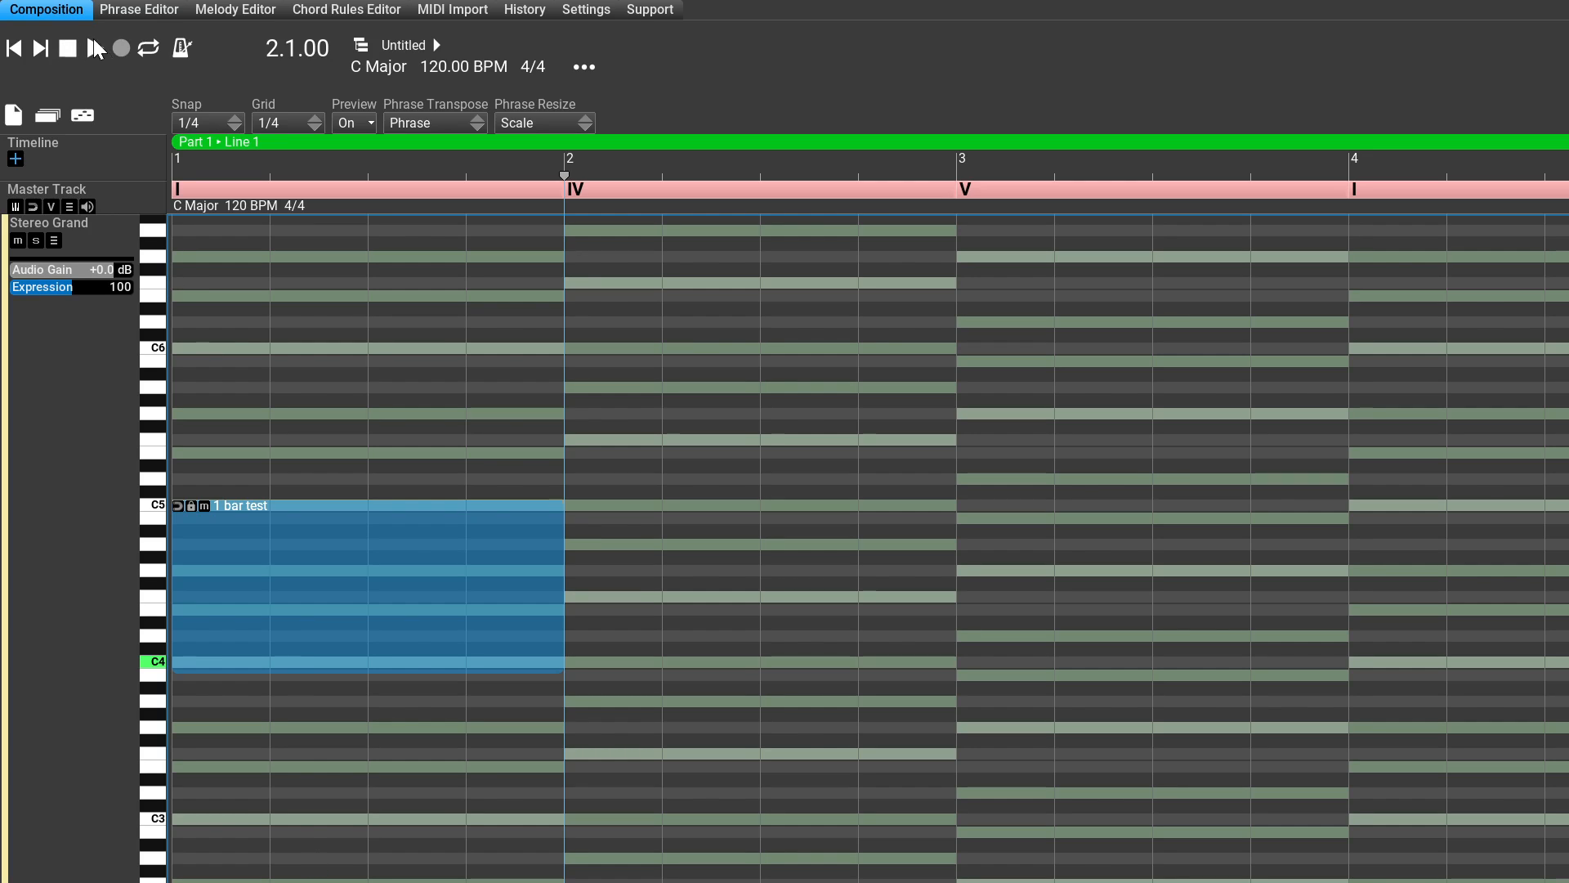
{"action": "left_click", "coordinate": [176, 9]}
{"action": "left_click", "coordinate": [154, 12]}
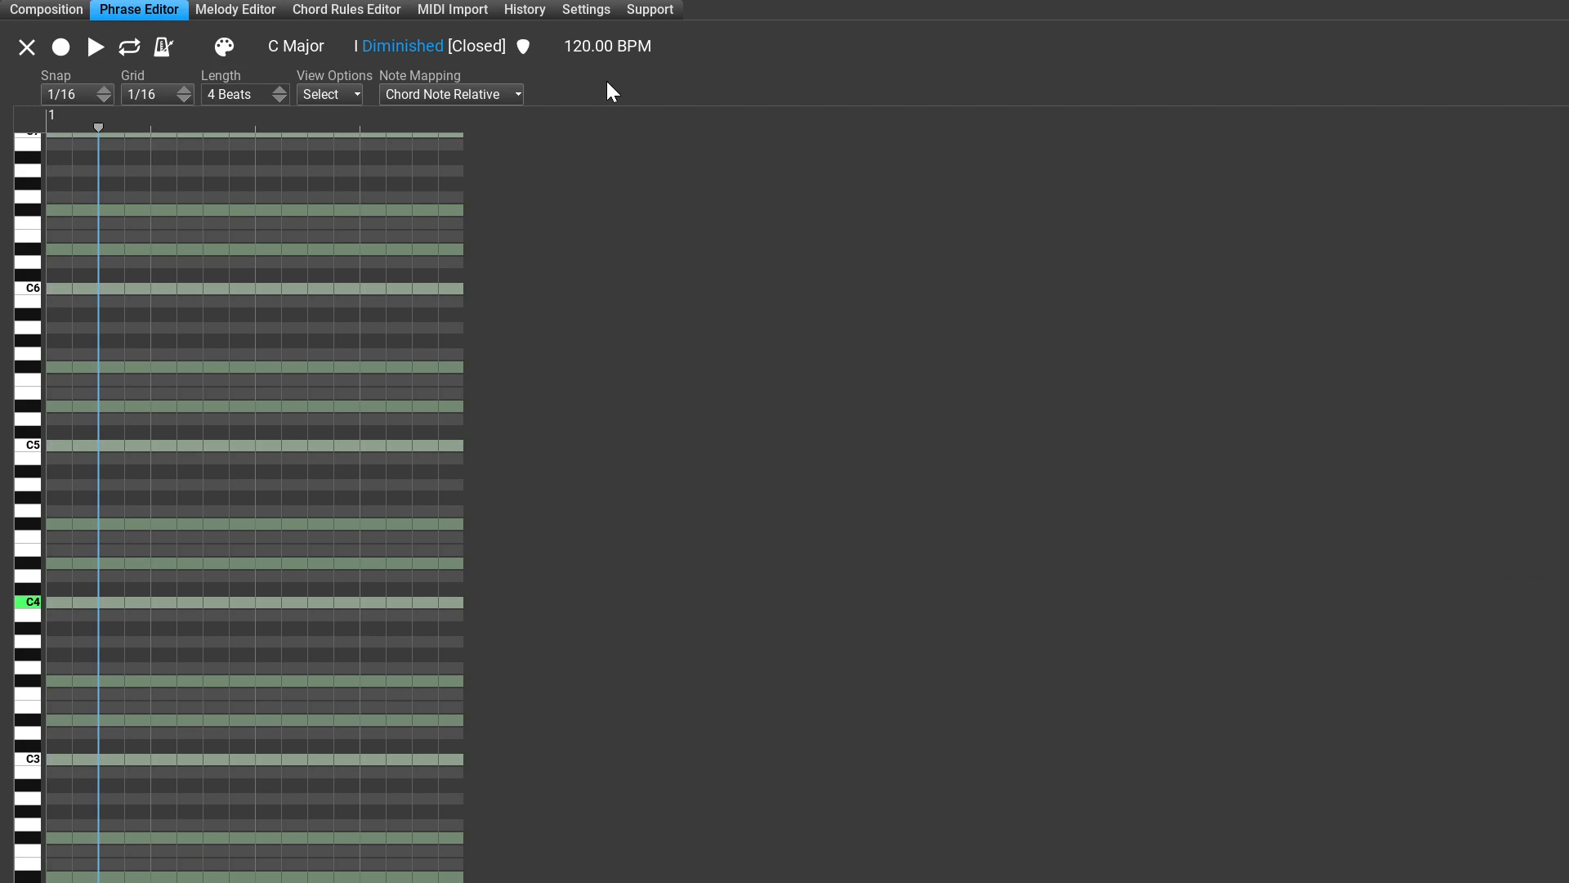
Step: Change the phrase's chord type from Diminished back to Major
{"action": "left_click", "coordinate": [404, 51]}
{"action": "key", "text": "Tab"}
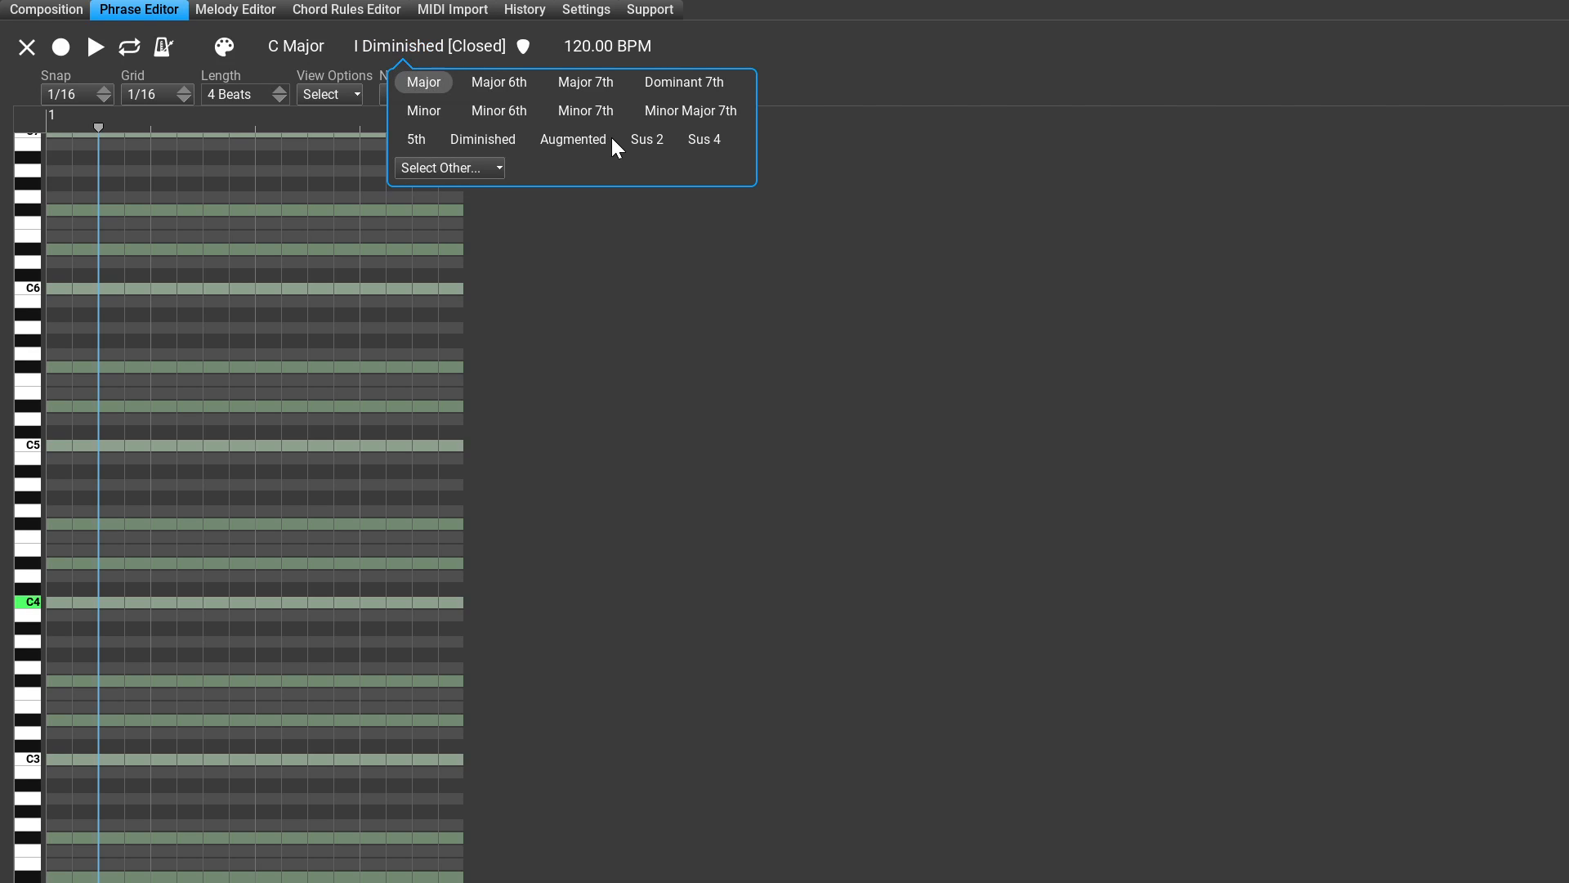
{"action": "key", "text": "Return"}
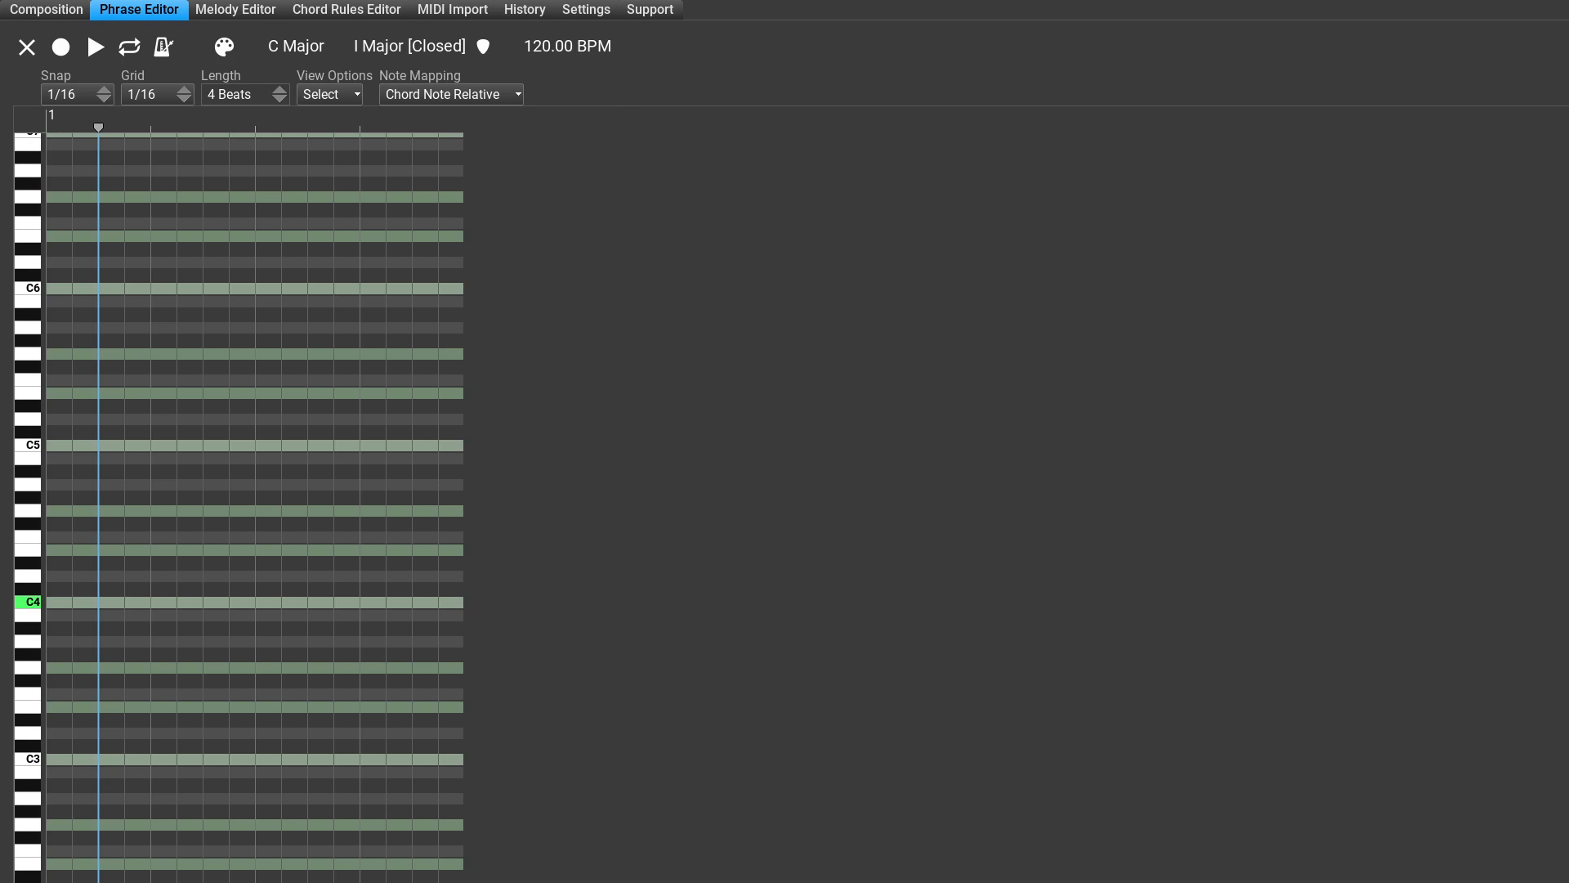
Step: Add chord note #1 at C4 at the start of the phrase and make it one beat long
{"action": "double_click", "coordinate": [57, 759]}
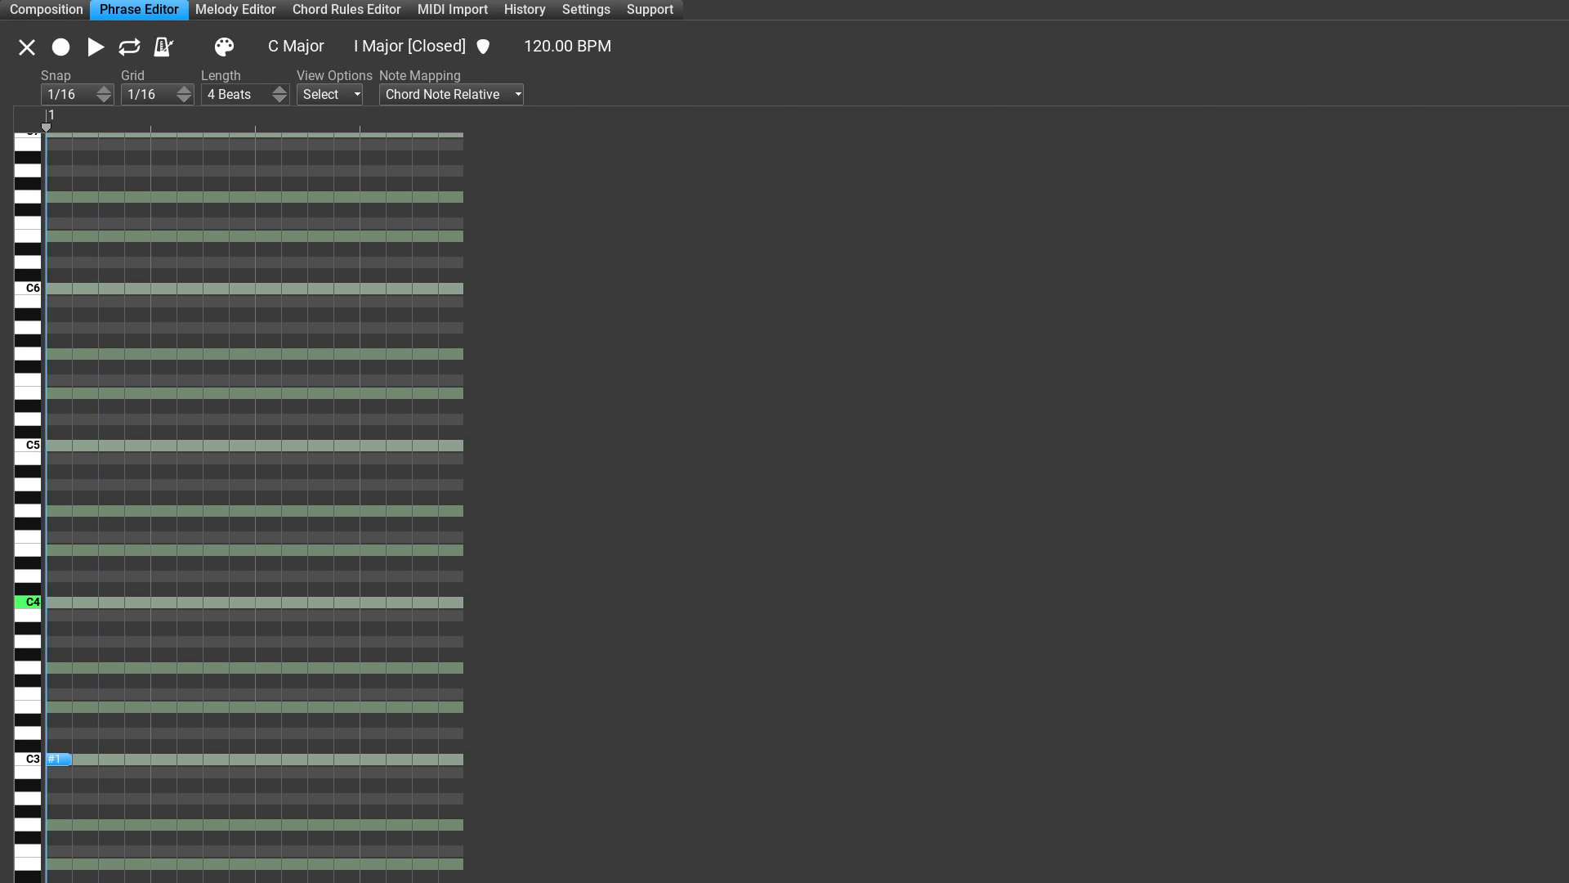
{"action": "left_click_drag", "start_coordinate": [57, 759], "coordinate": [49, 599]}
{"action": "left_click", "coordinate": [70, 602]}
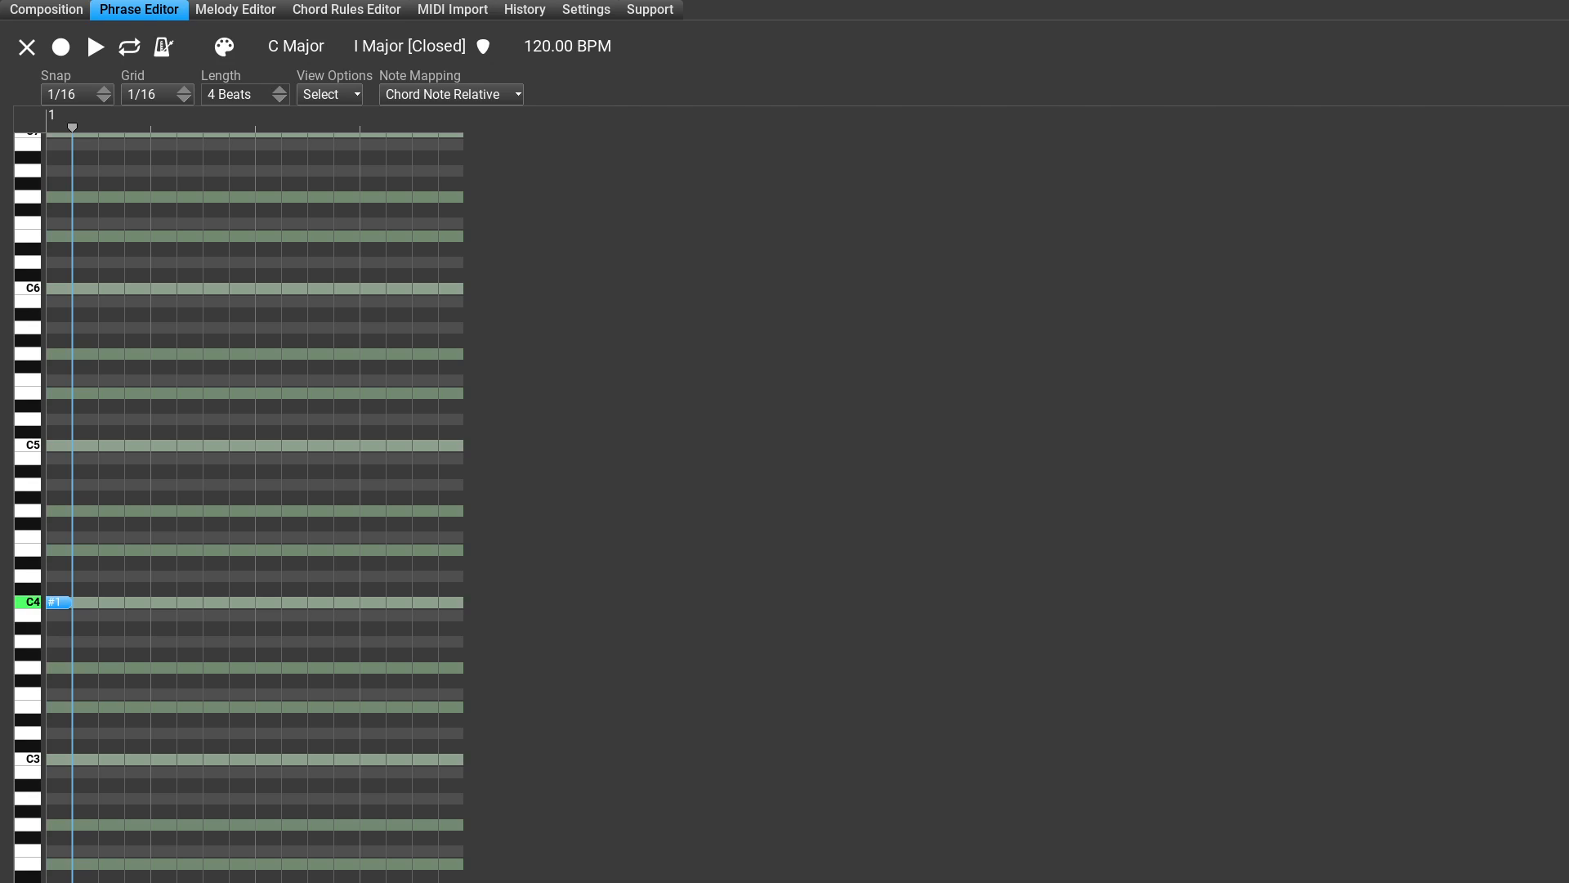
{"action": "left_click_drag", "start_coordinate": [70, 602], "coordinate": [151, 602]}
Step: Add a one-beat chord note #2 on beat 2 and a three-sixteenths chord note #3 starting one sixteenth into beat 3
{"action": "key", "text": "2"}
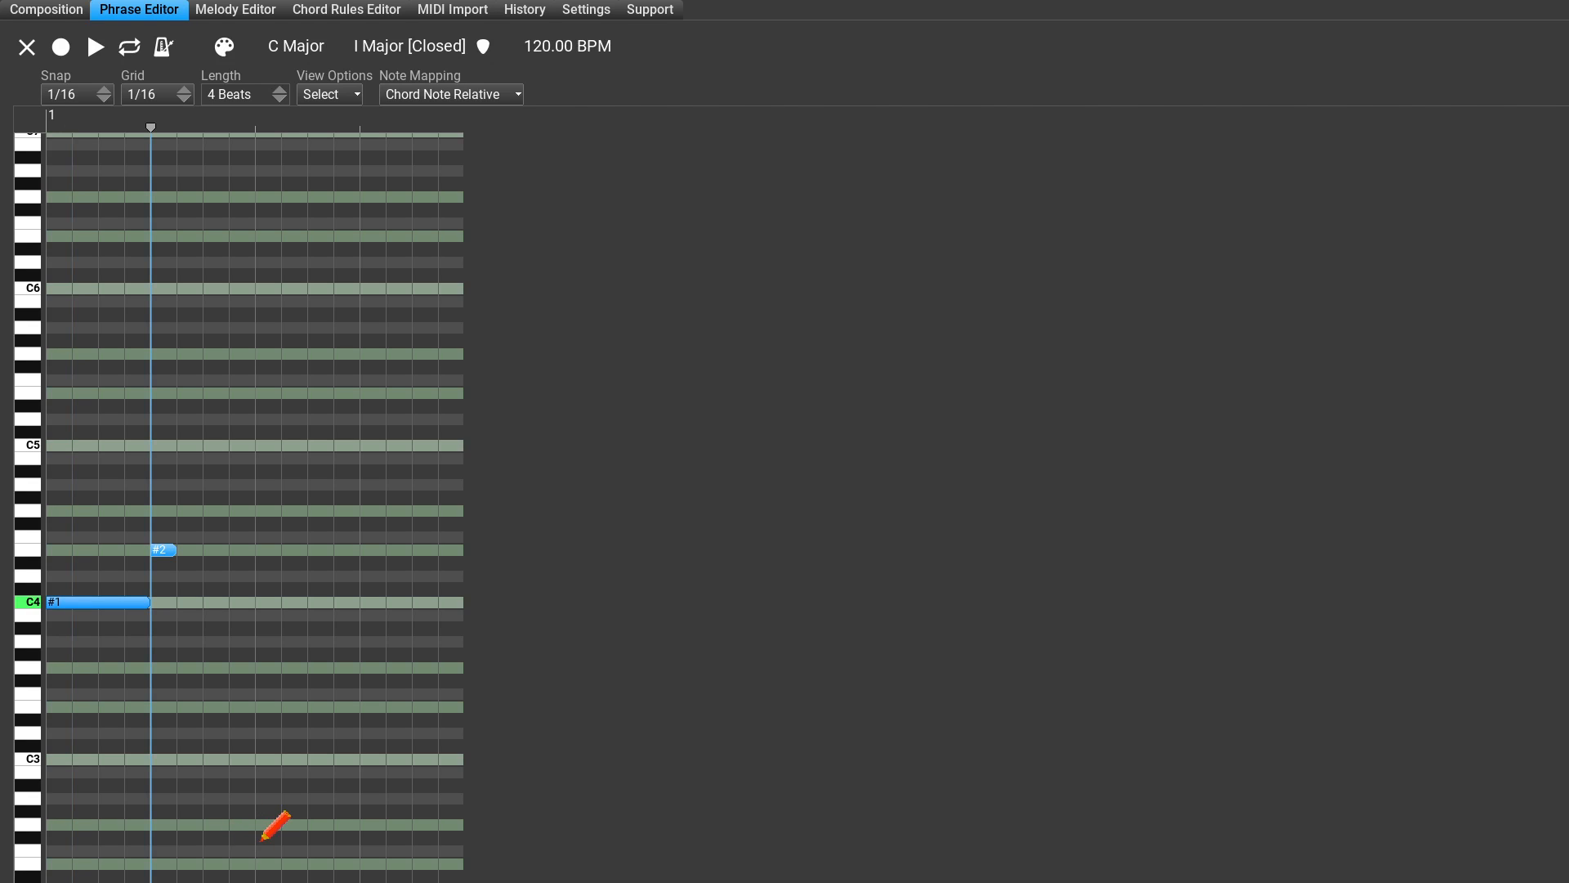
{"action": "mouse_move", "coordinate": [260, 841]}
{"action": "left_mouse_down"}
{"action": "mouse_move", "coordinate": [408, 851]}
{"action": "mouse_move", "coordinate": [384, 867]}
{"action": "left_mouse_up"}
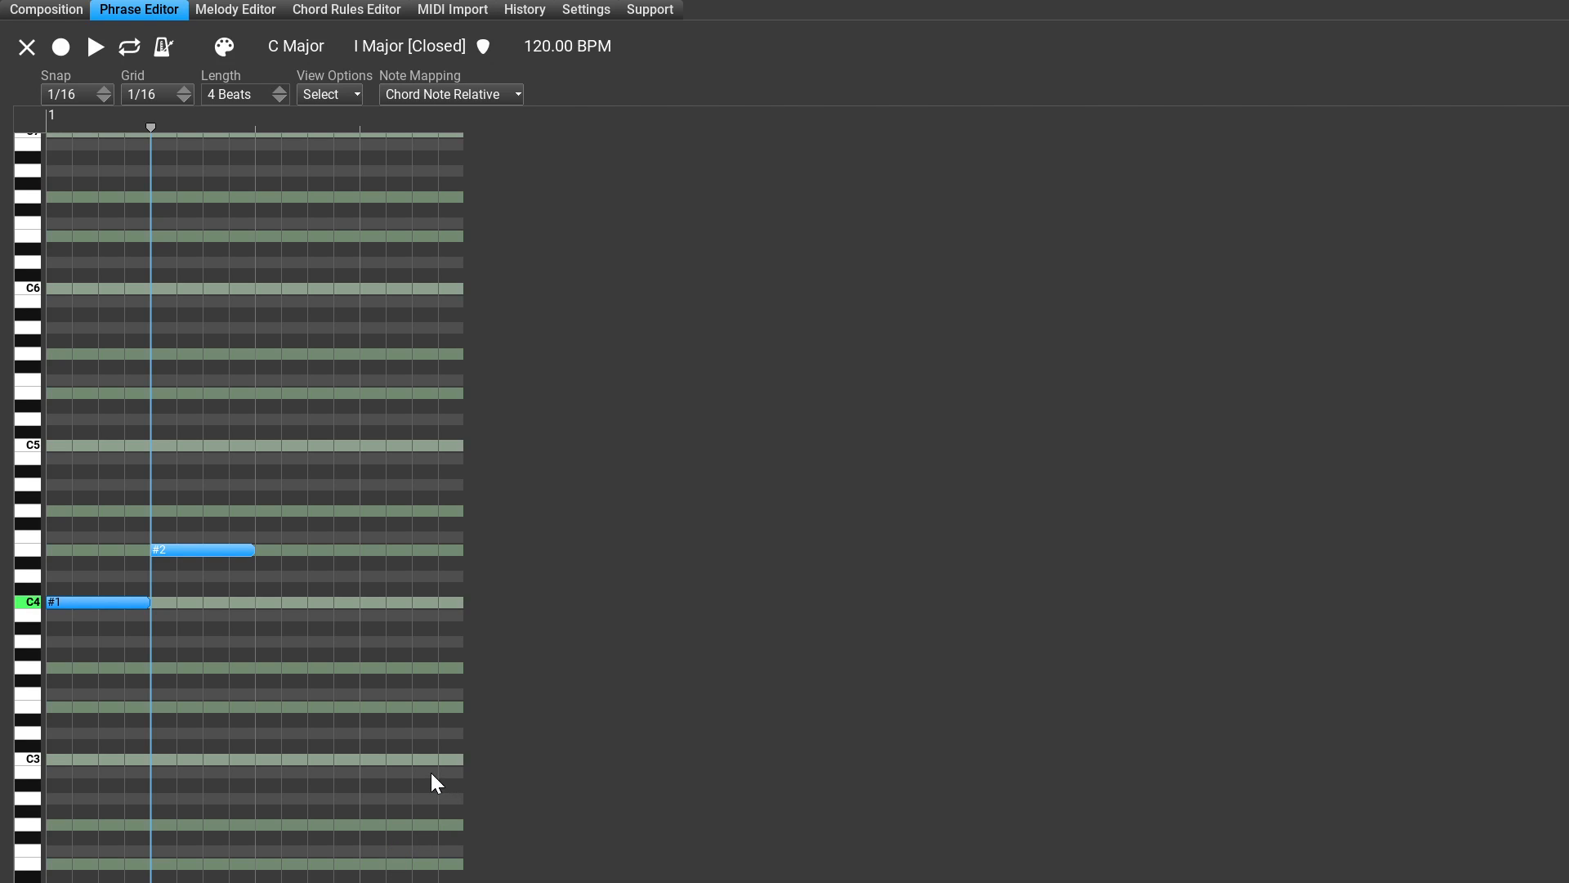
{"action": "key", "text": "3"}
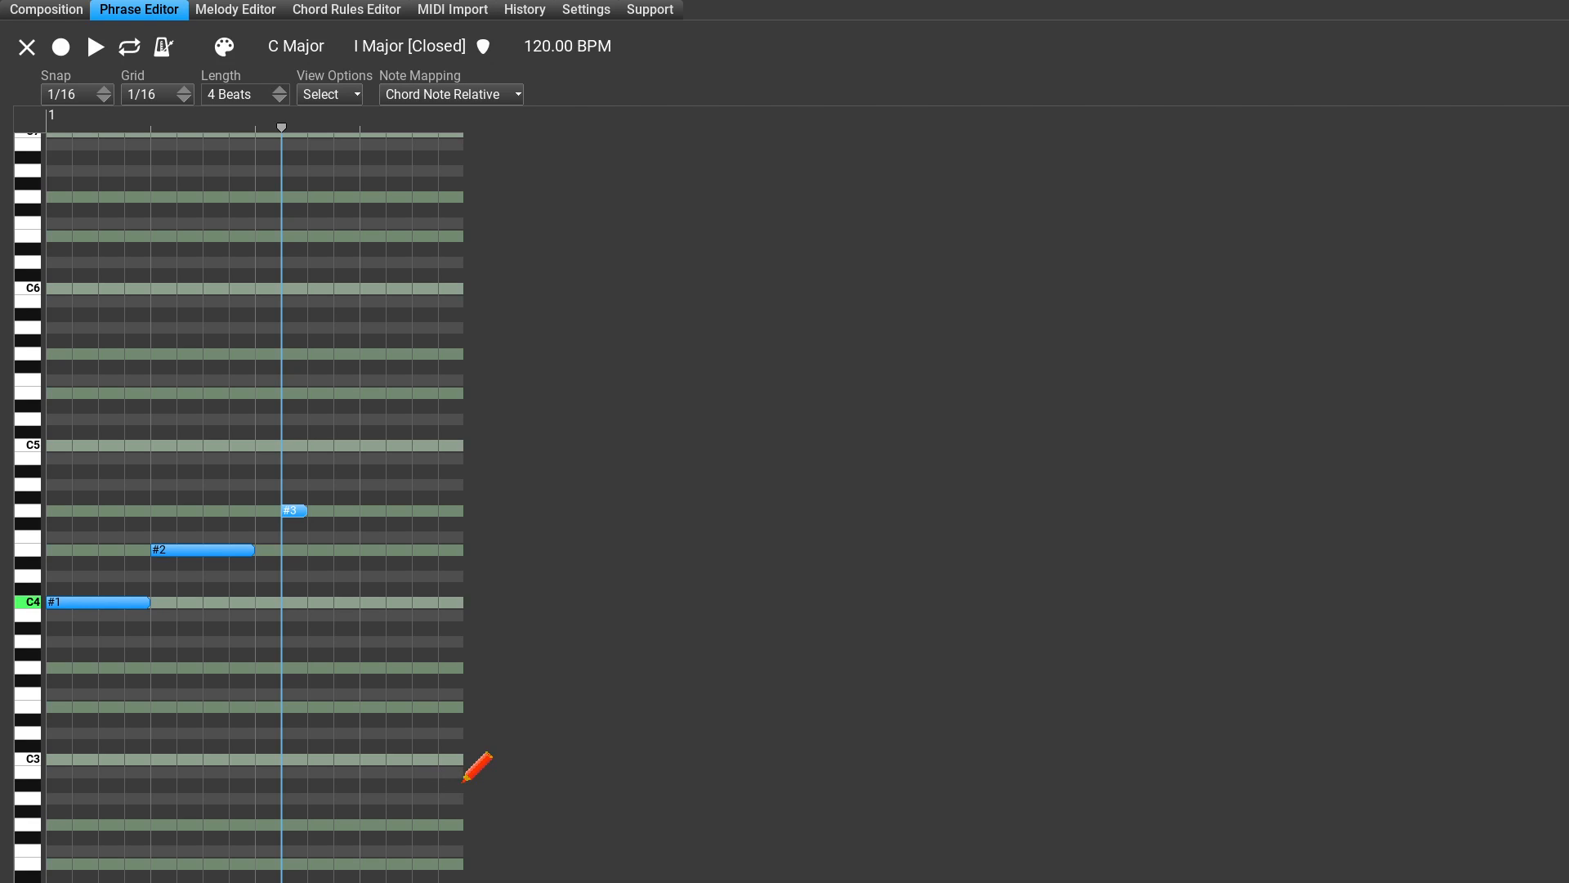
{"action": "left_click_drag", "start_coordinate": [465, 771], "coordinate": [546, 780]}
Step: Add a one-beat chord note #1 at C4 on beat 4 and play the phrase
{"action": "double_click", "coordinate": [381, 586]}
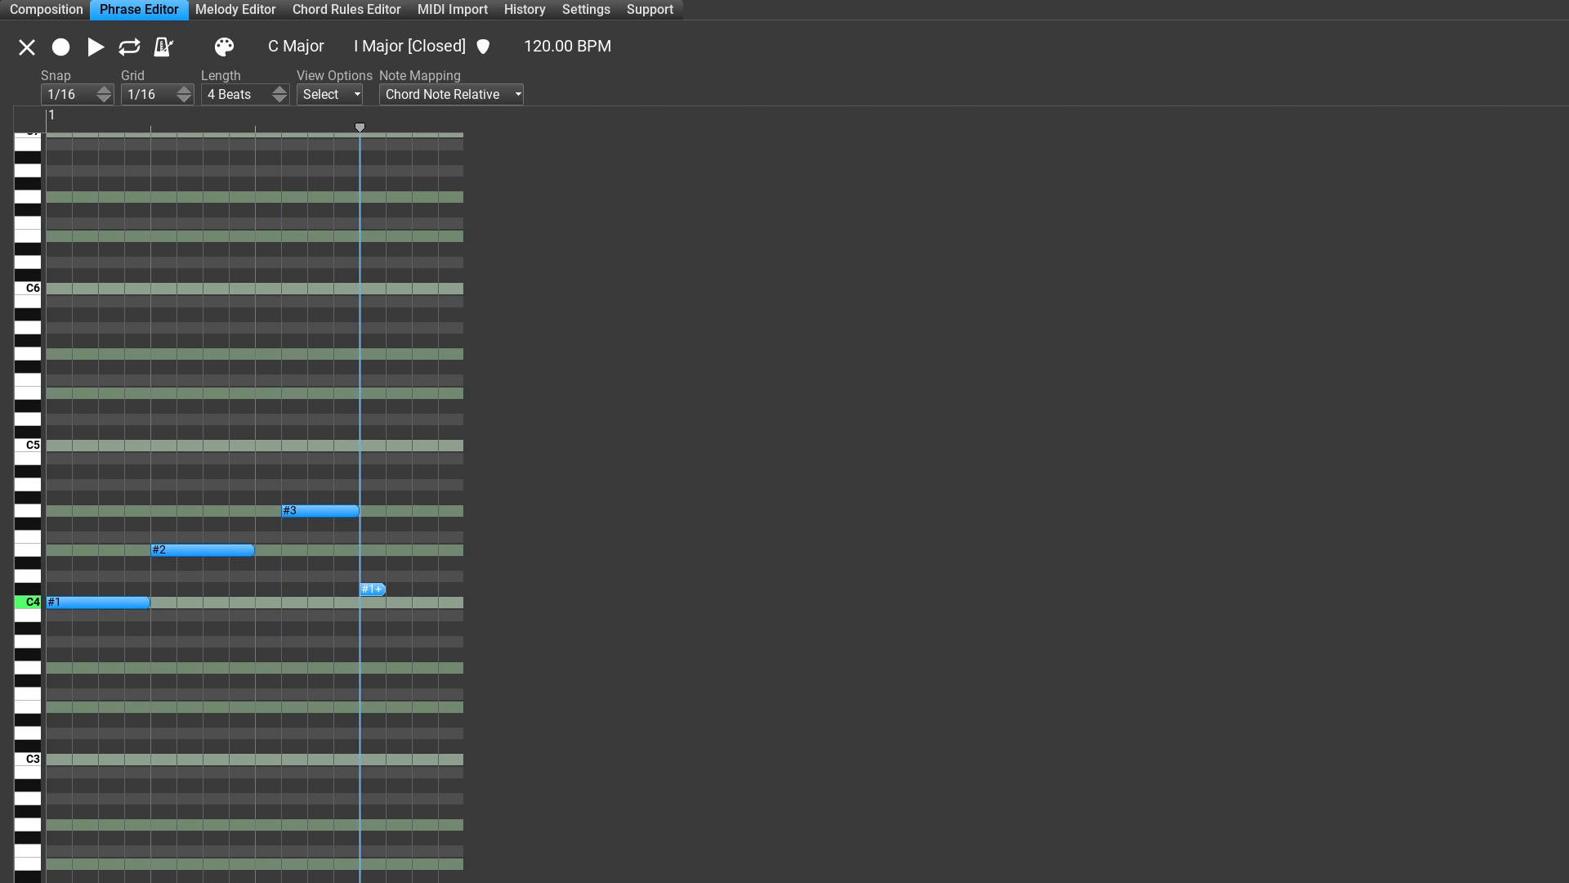
{"action": "left_click_drag", "start_coordinate": [376, 589], "coordinate": [463, 602]}
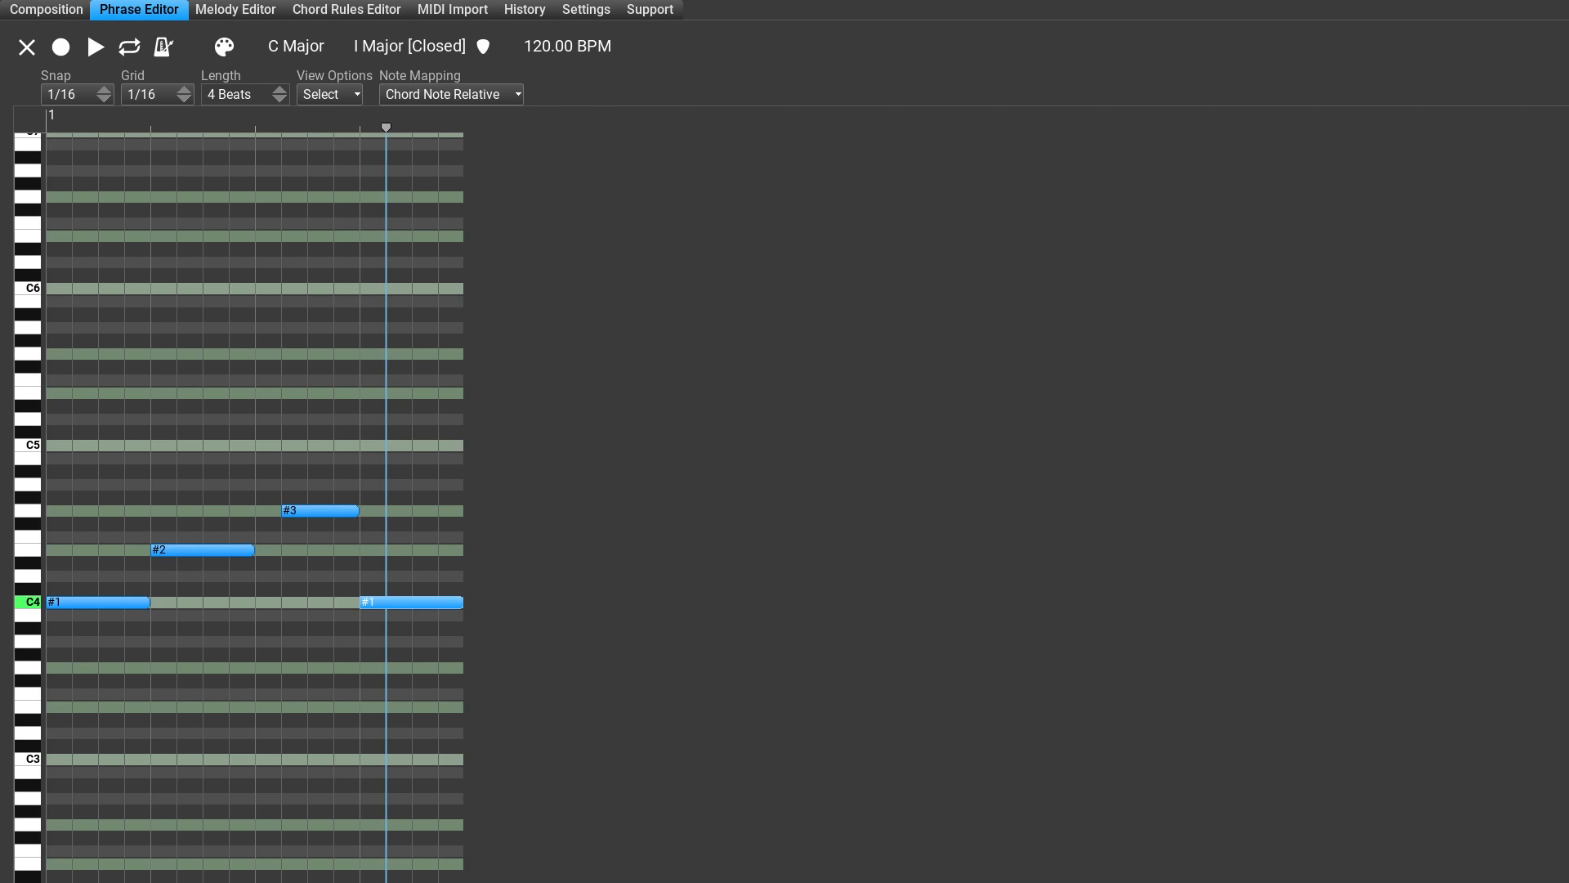
{"action": "key", "text": "space"}
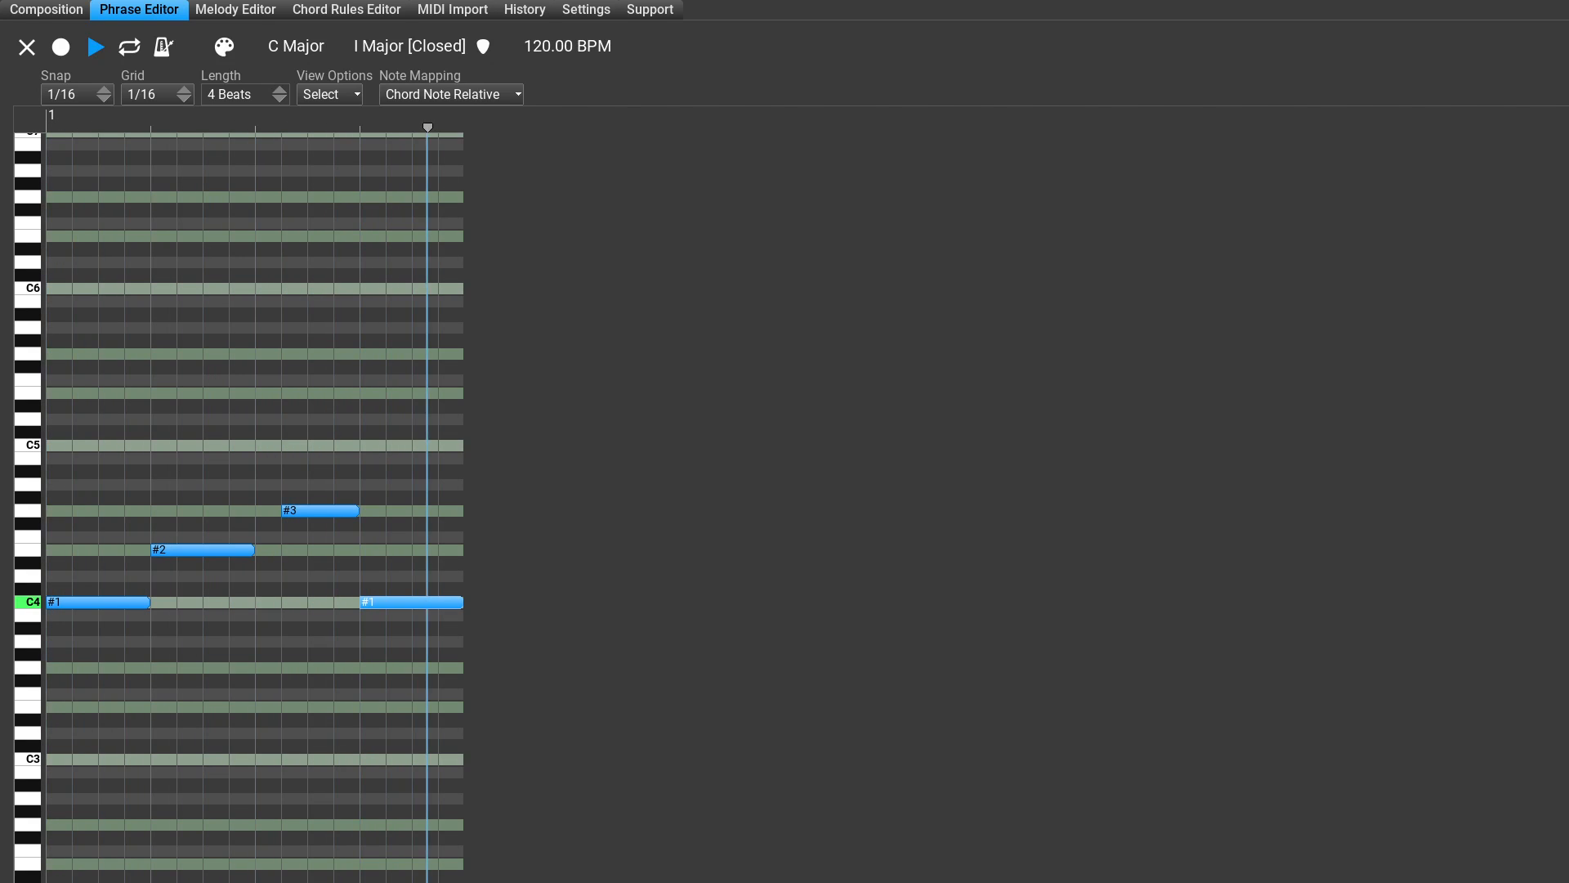
{"action": "key", "text": "space"}
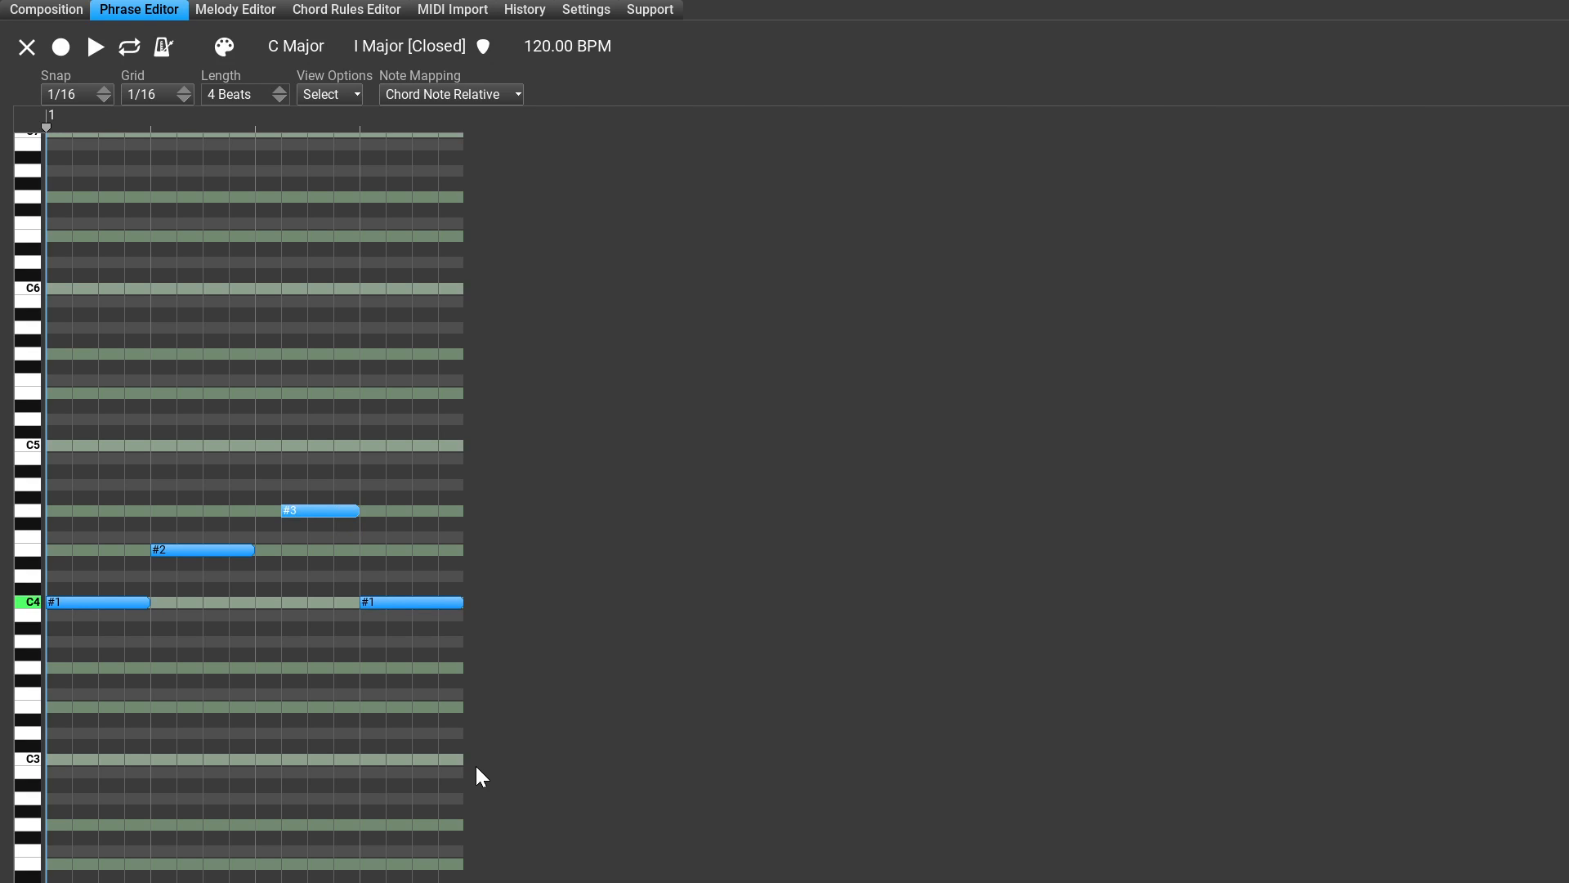
Step: Inspect the properties of the selected #3 note and raise it to chord note #4
{"action": "key", "text": "i"}
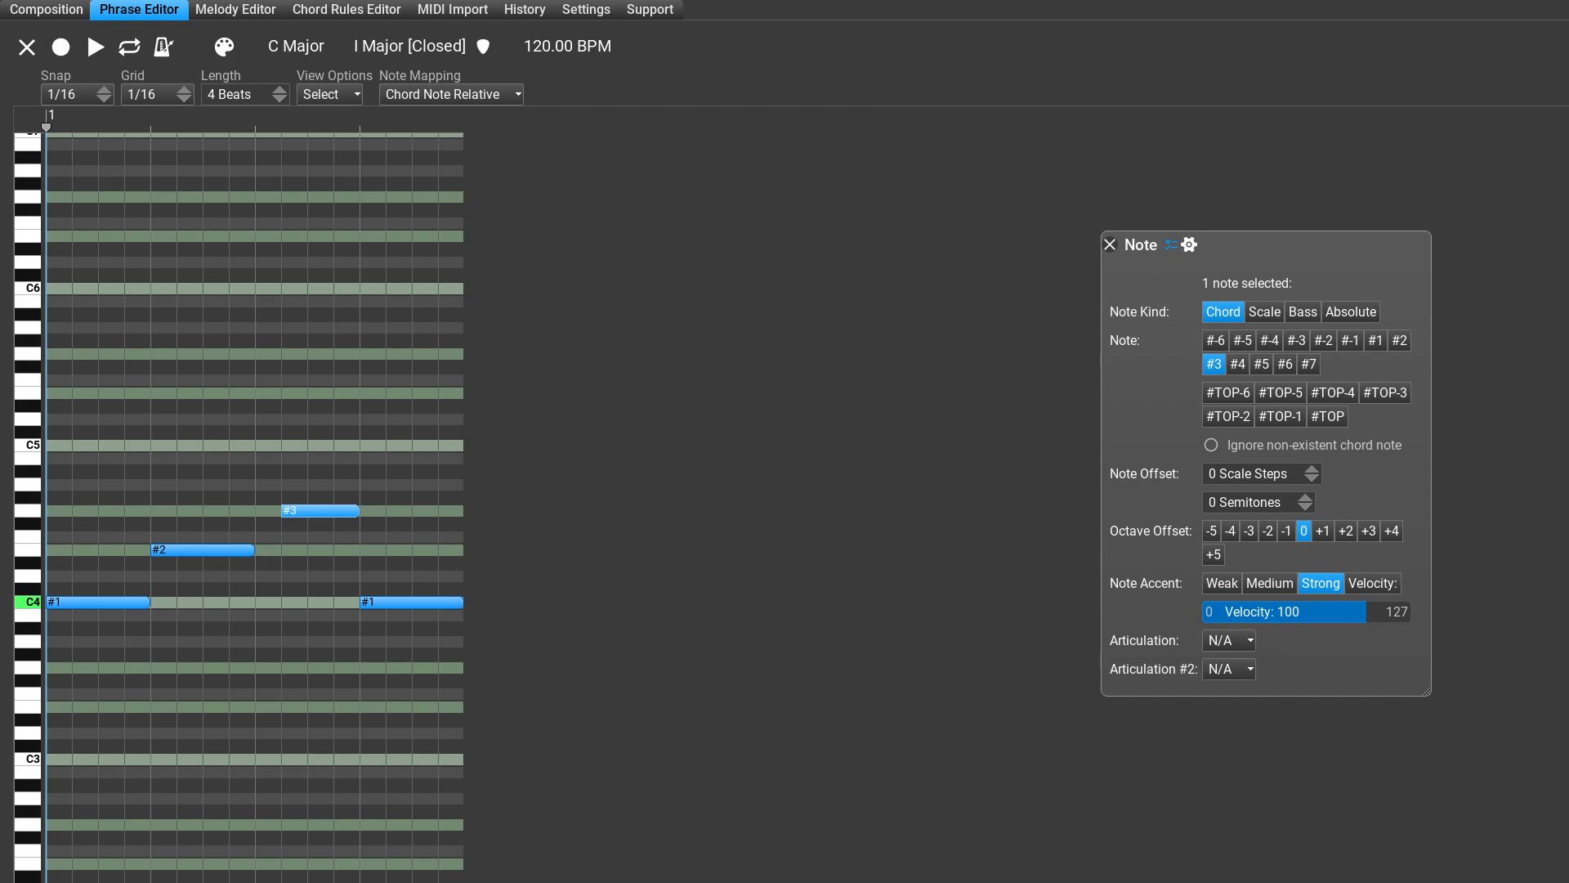
{"action": "key", "text": "Up"}
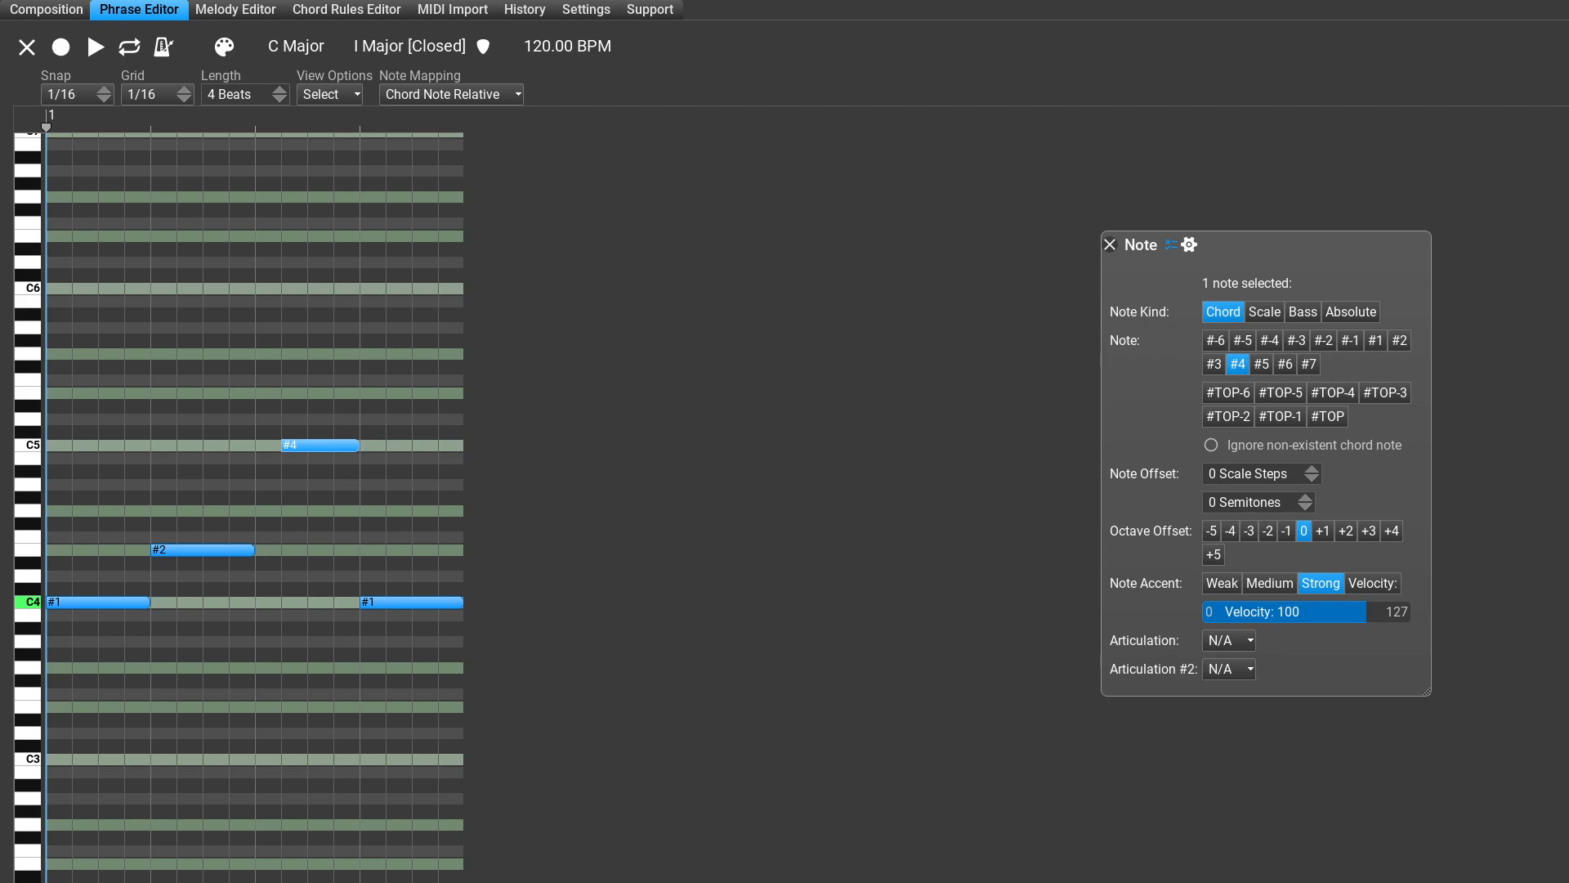
{"action": "left_click", "coordinate": [1110, 245]}
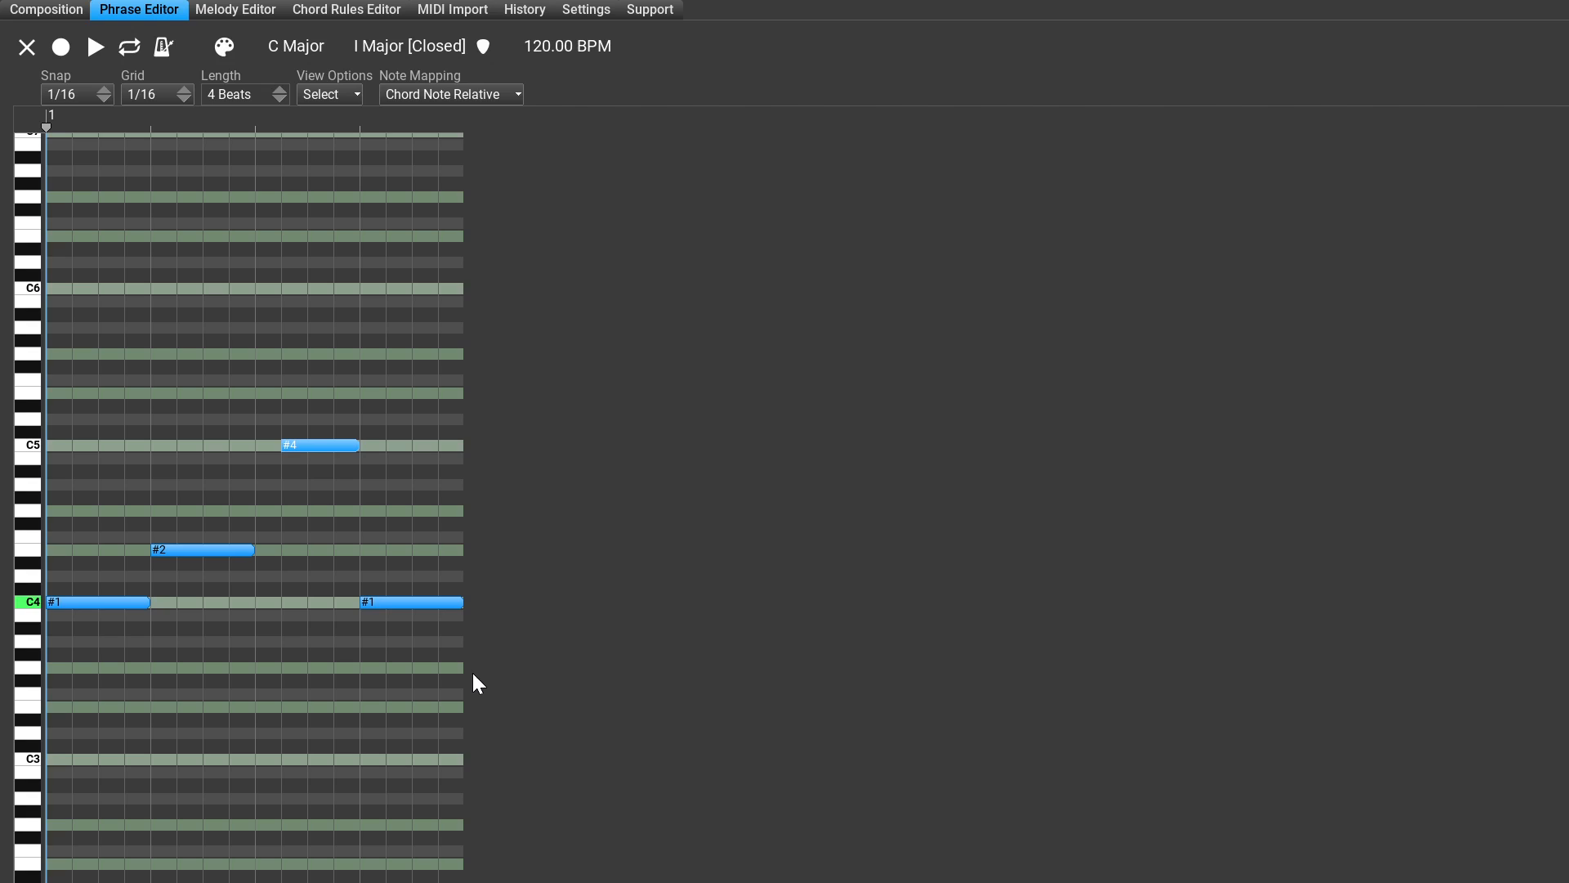
Step: Replace the #4 note with a one-beat chord note #3 starting exactly on beat 3, and play the phrase
{"action": "key", "text": "Delete"}
{"action": "key", "text": "Right"}
{"action": "key", "text": "Right"}
{"action": "key", "text": "3"}
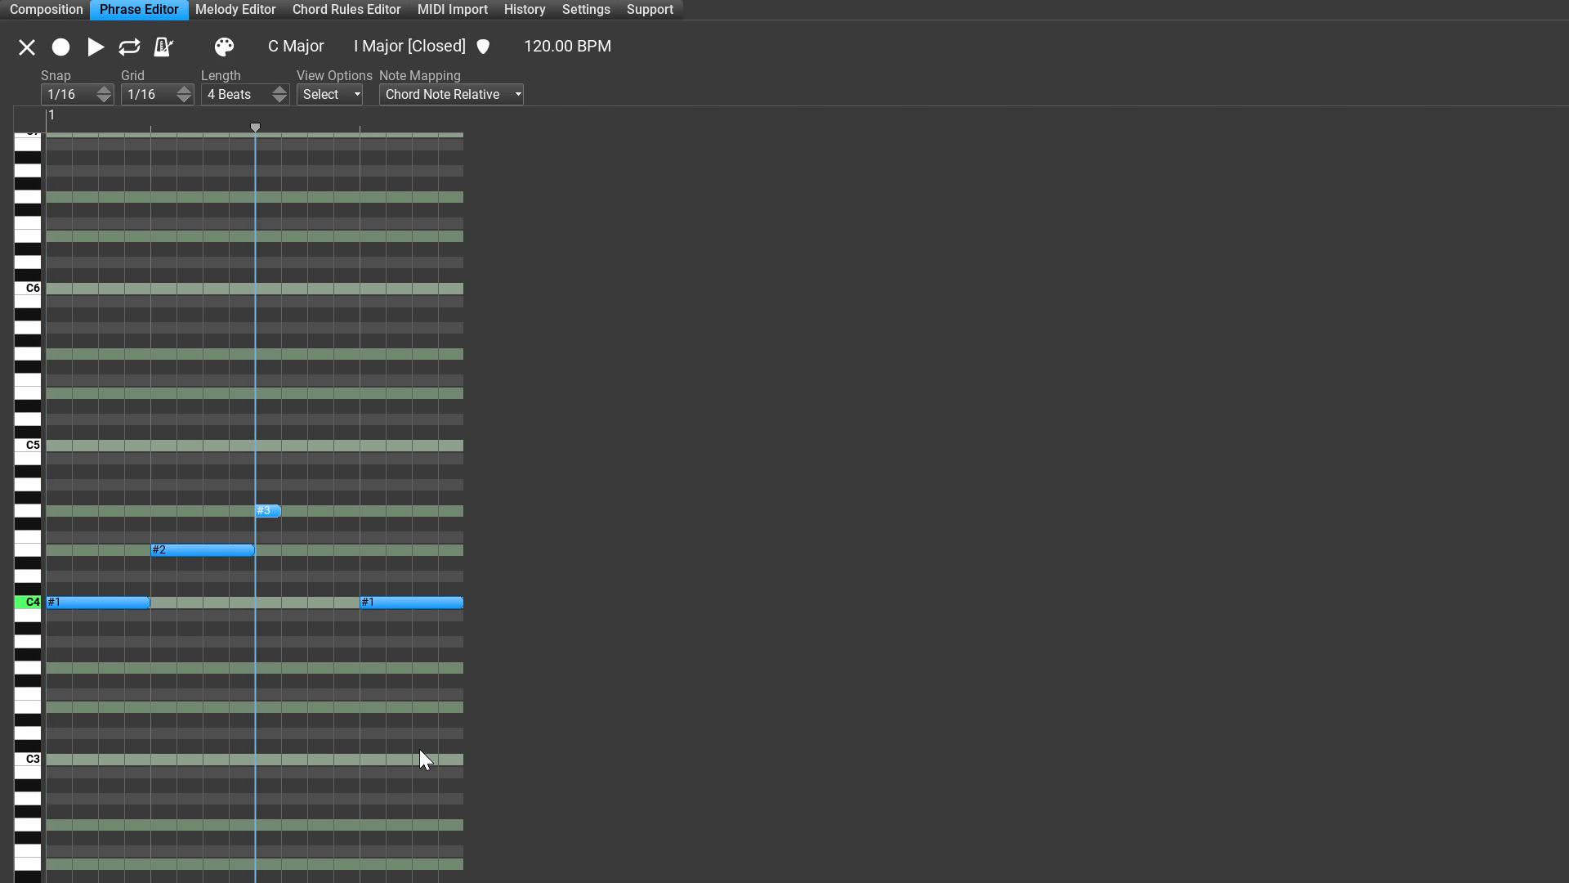
{"action": "left_click_drag", "start_coordinate": [422, 770], "coordinate": [545, 770]}
{"action": "key", "text": "space"}
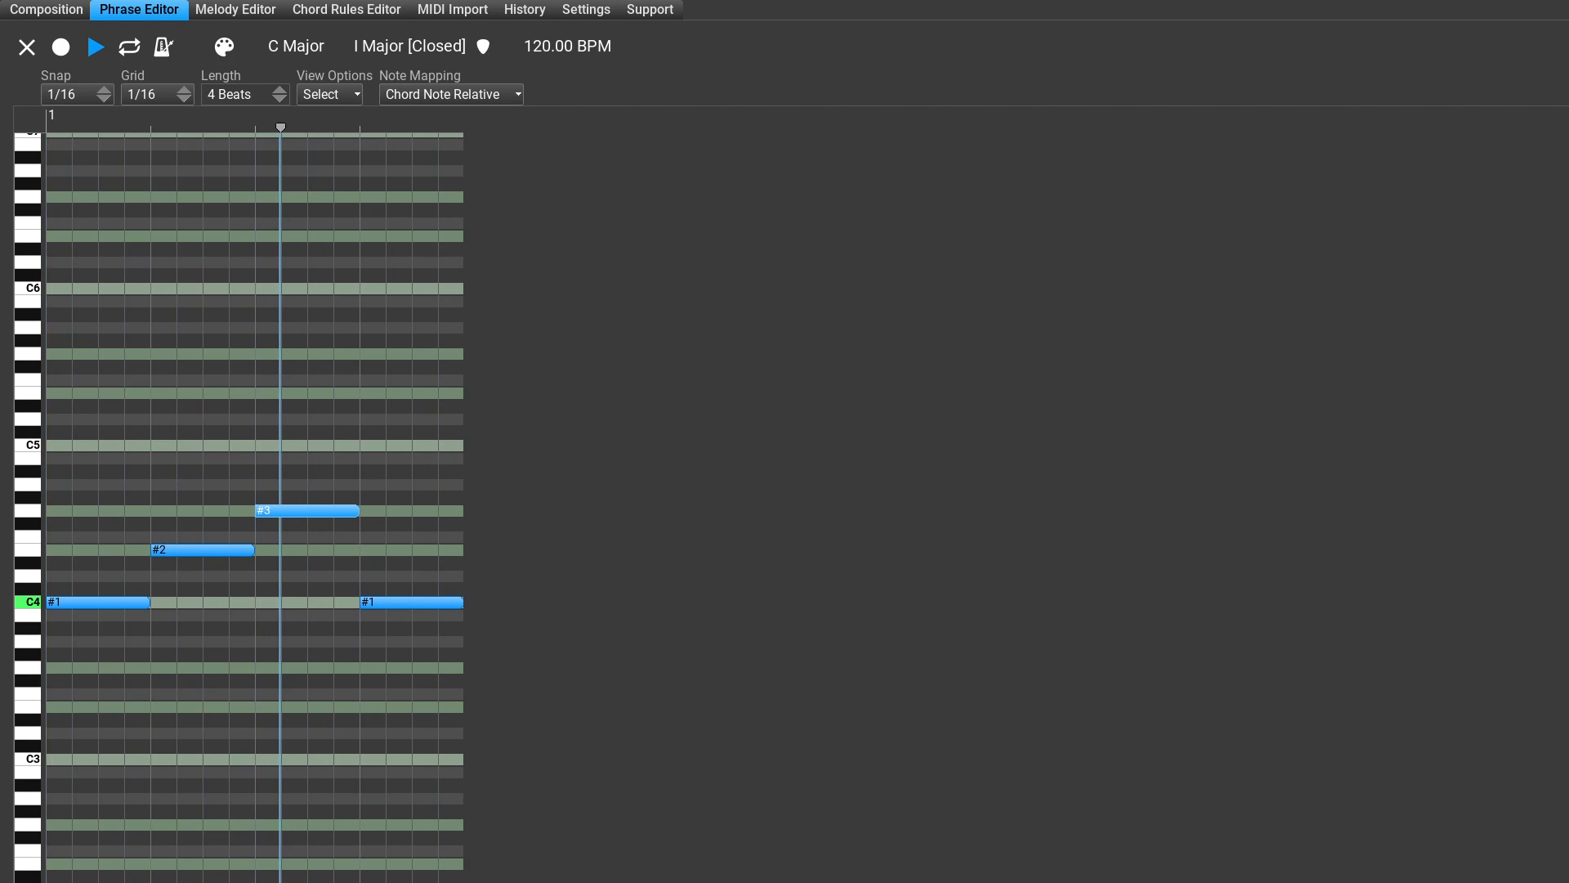
{"action": "key", "text": "space"}
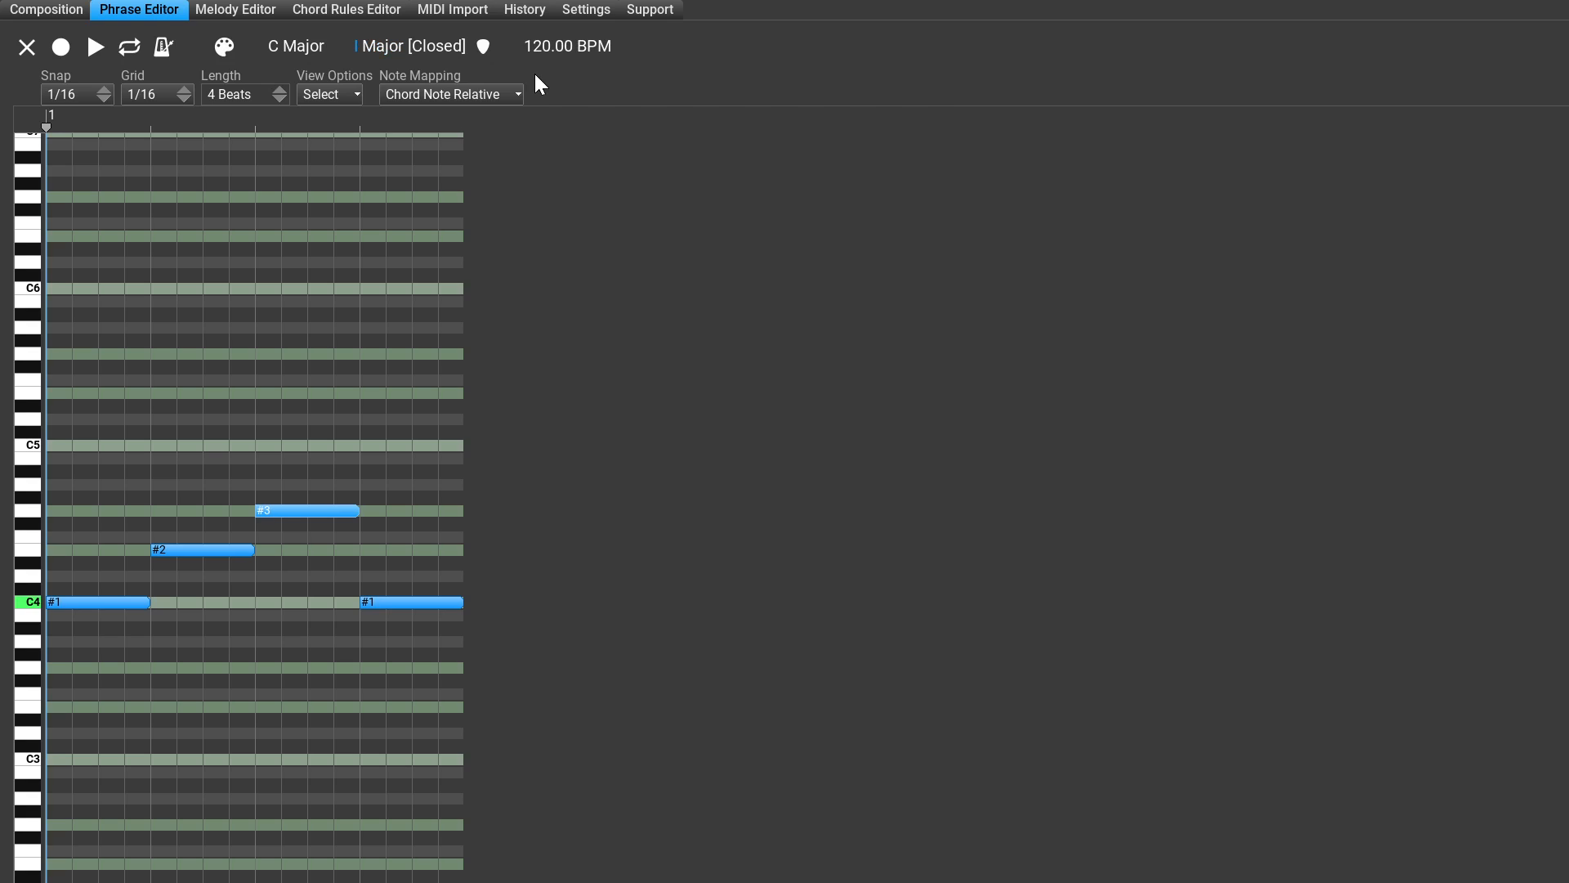
Step: Set the phrase's chord degree to II and its chord type to Minor with the notes in place
{"action": "left_click", "coordinate": [356, 48]}
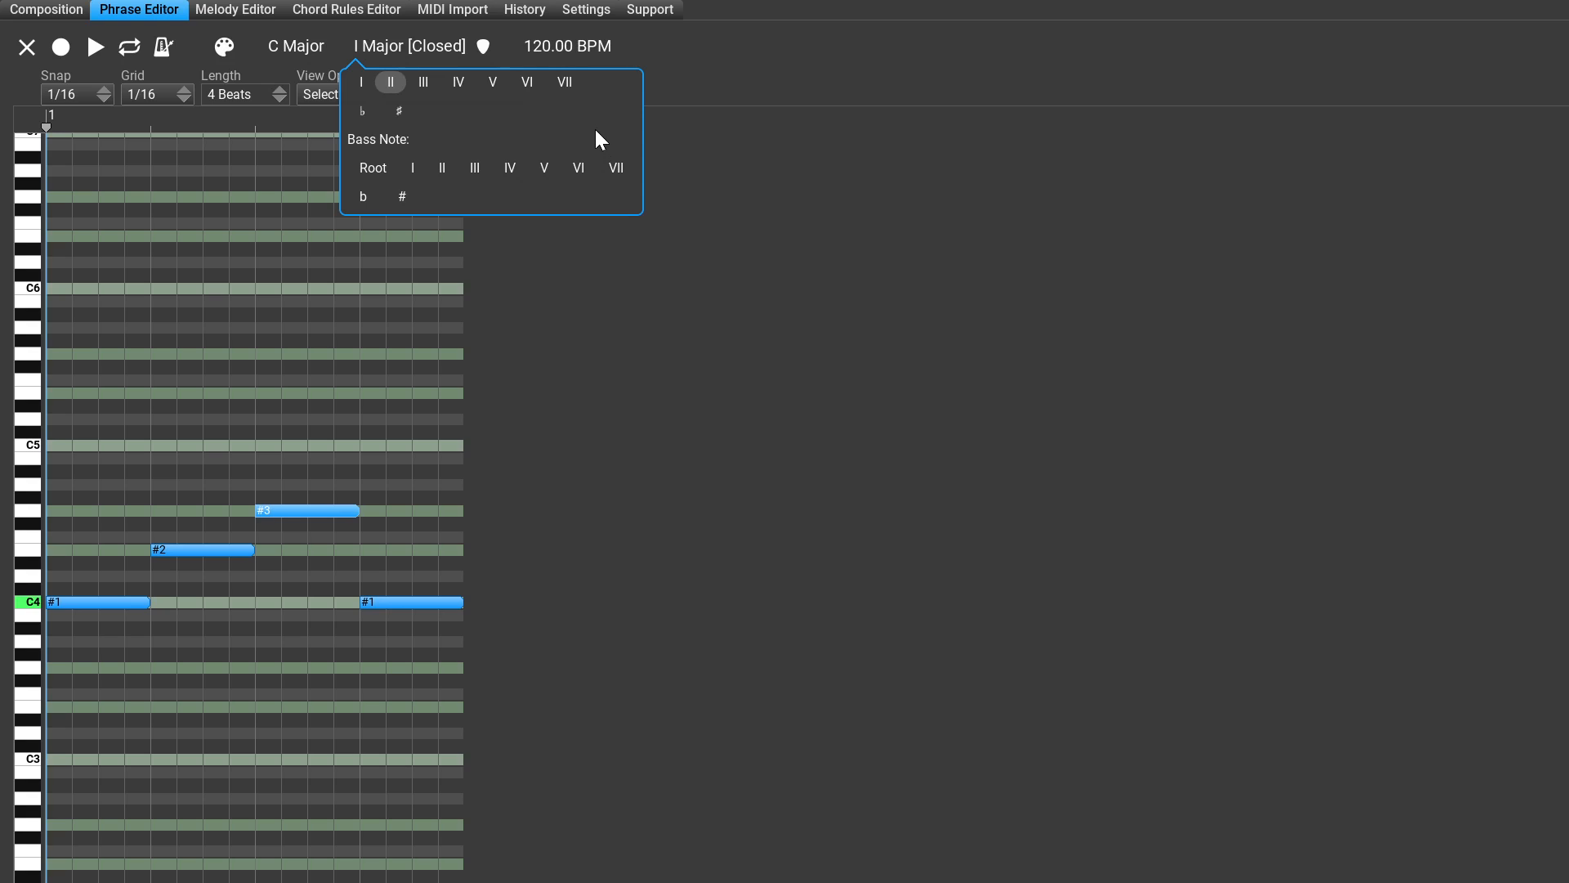
{"action": "left_click", "coordinate": [391, 81]}
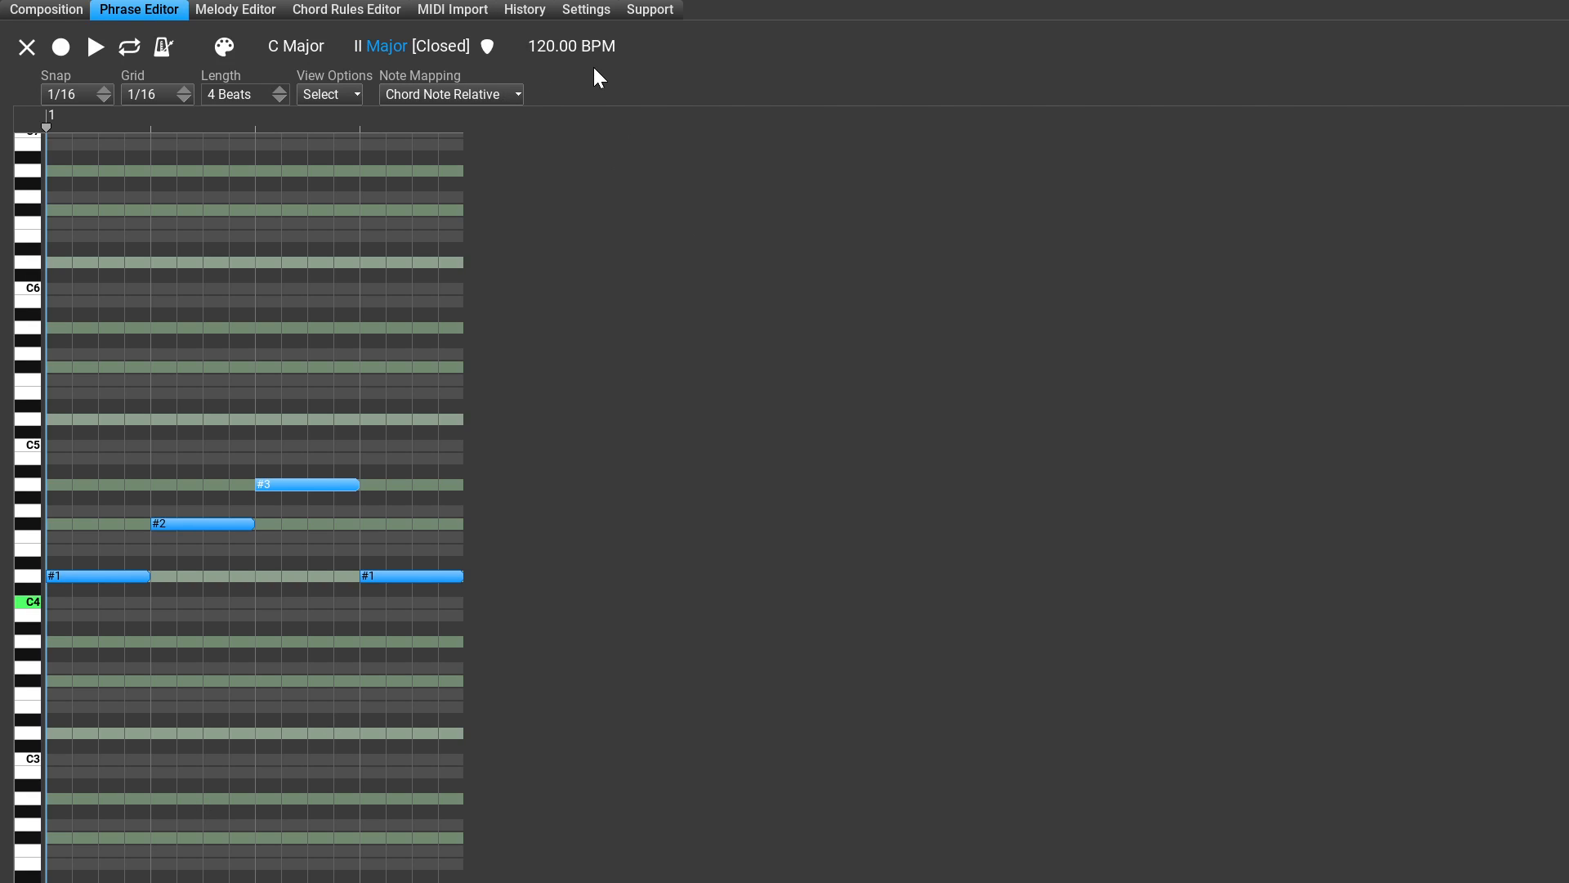
{"action": "left_click", "coordinate": [396, 46]}
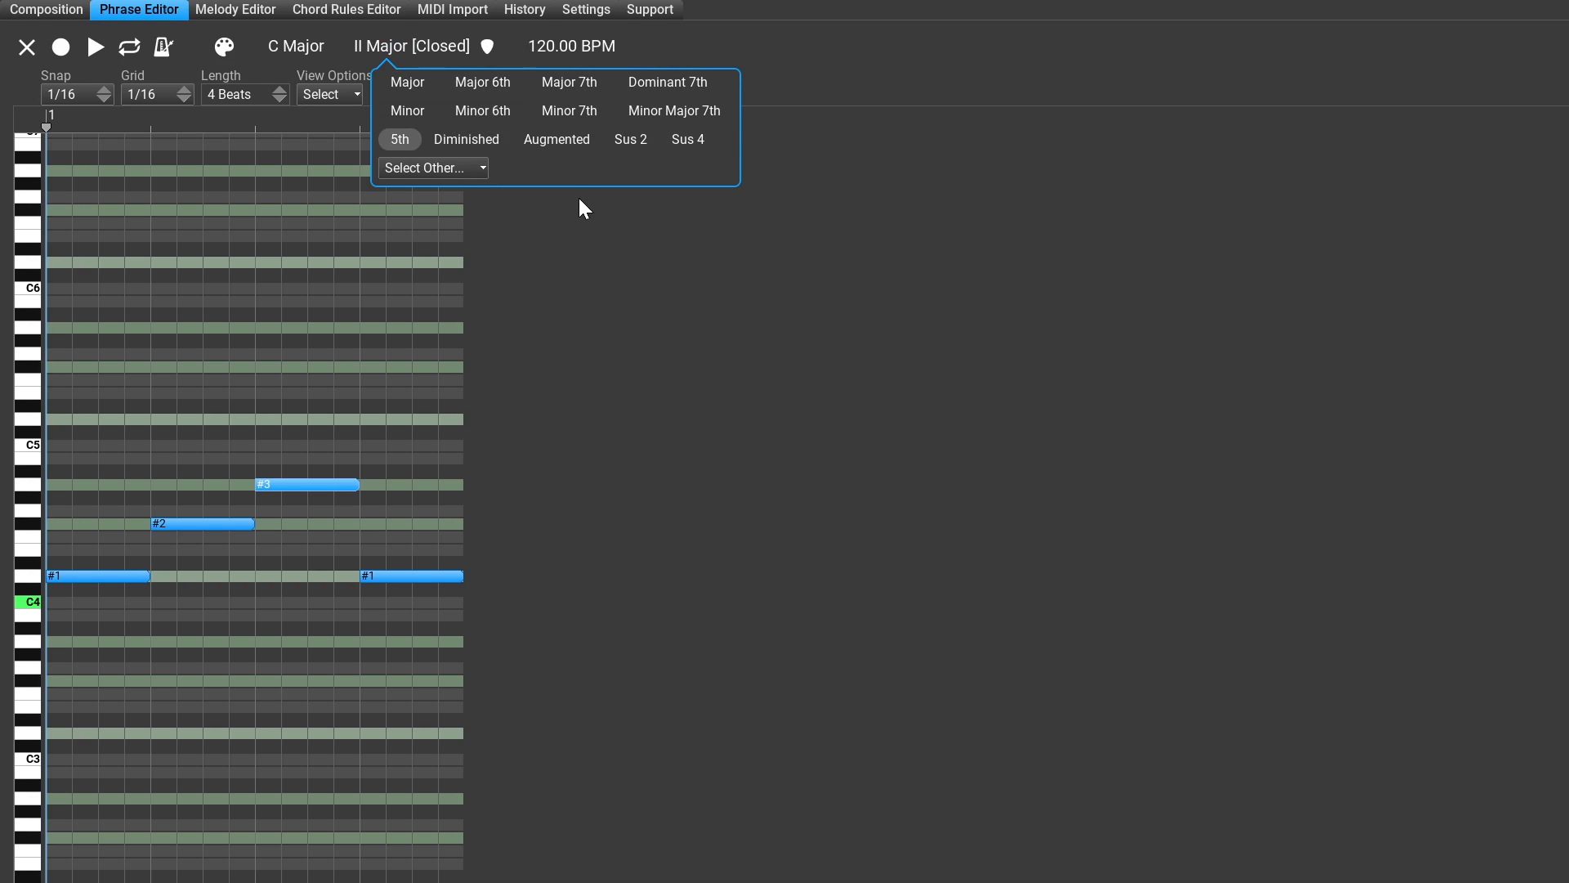
{"action": "left_click", "coordinate": [411, 108]}
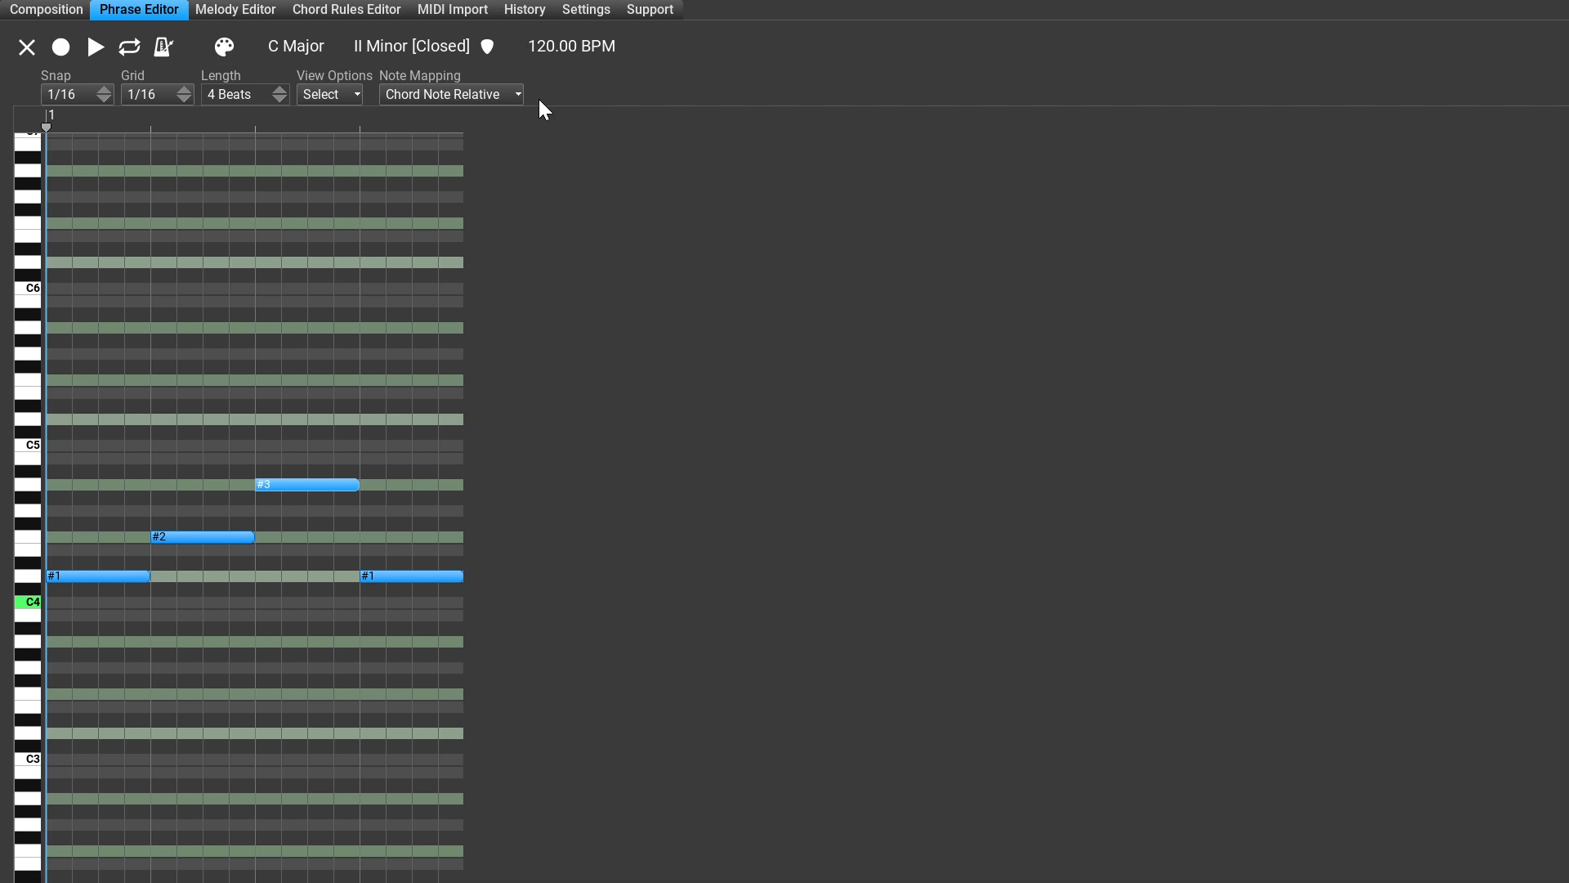
Step: Try III as the phrase's chord degree and settle on IV
{"action": "left_click", "coordinate": [357, 44]}
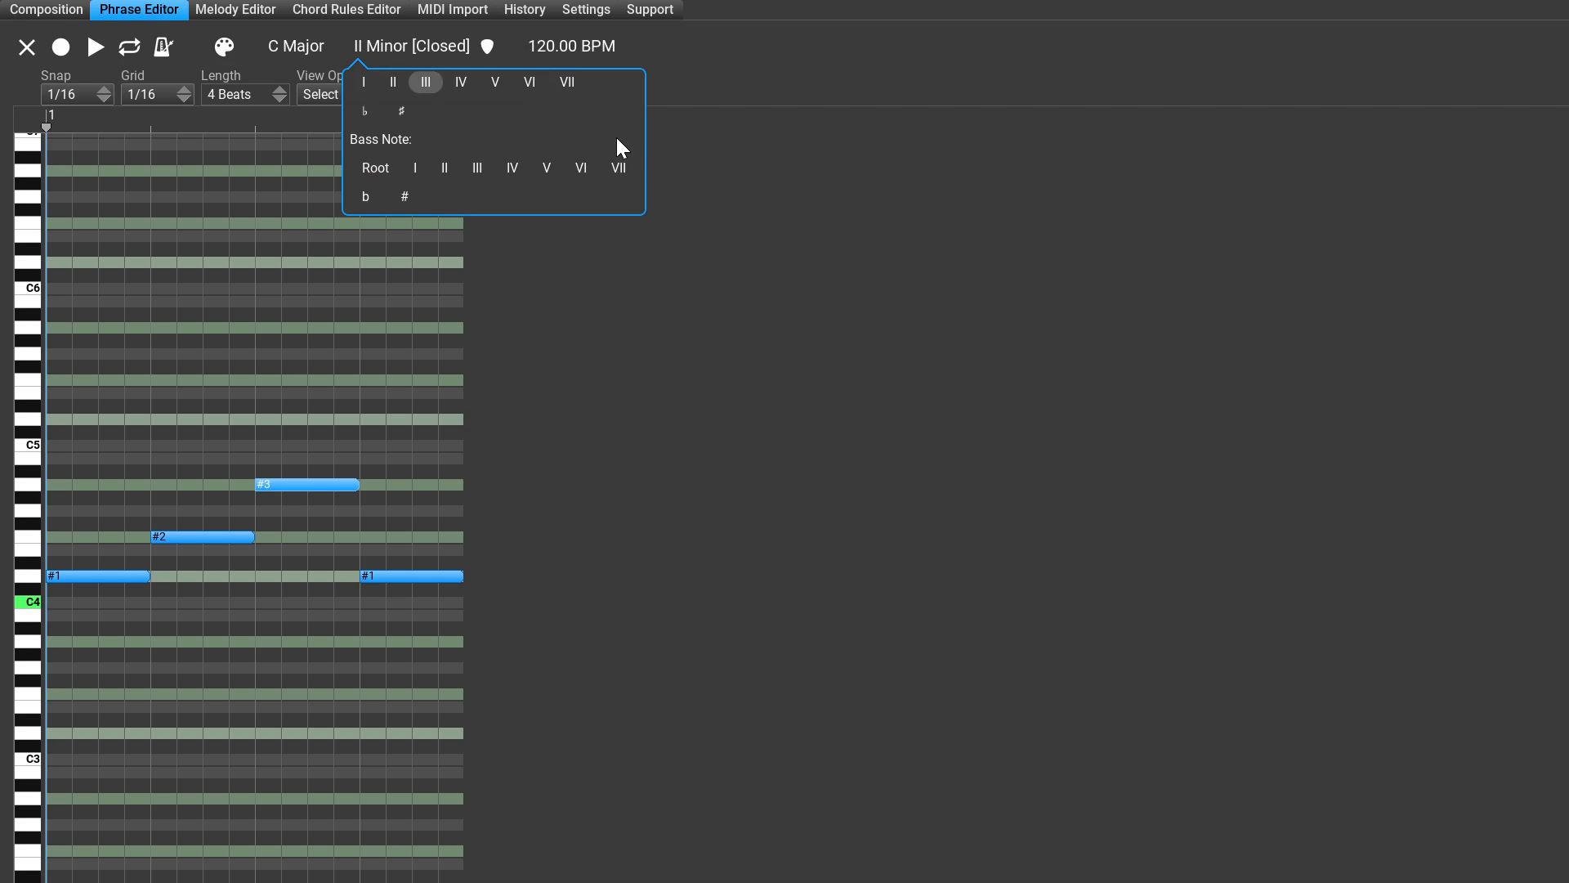
{"action": "left_click", "coordinate": [426, 82]}
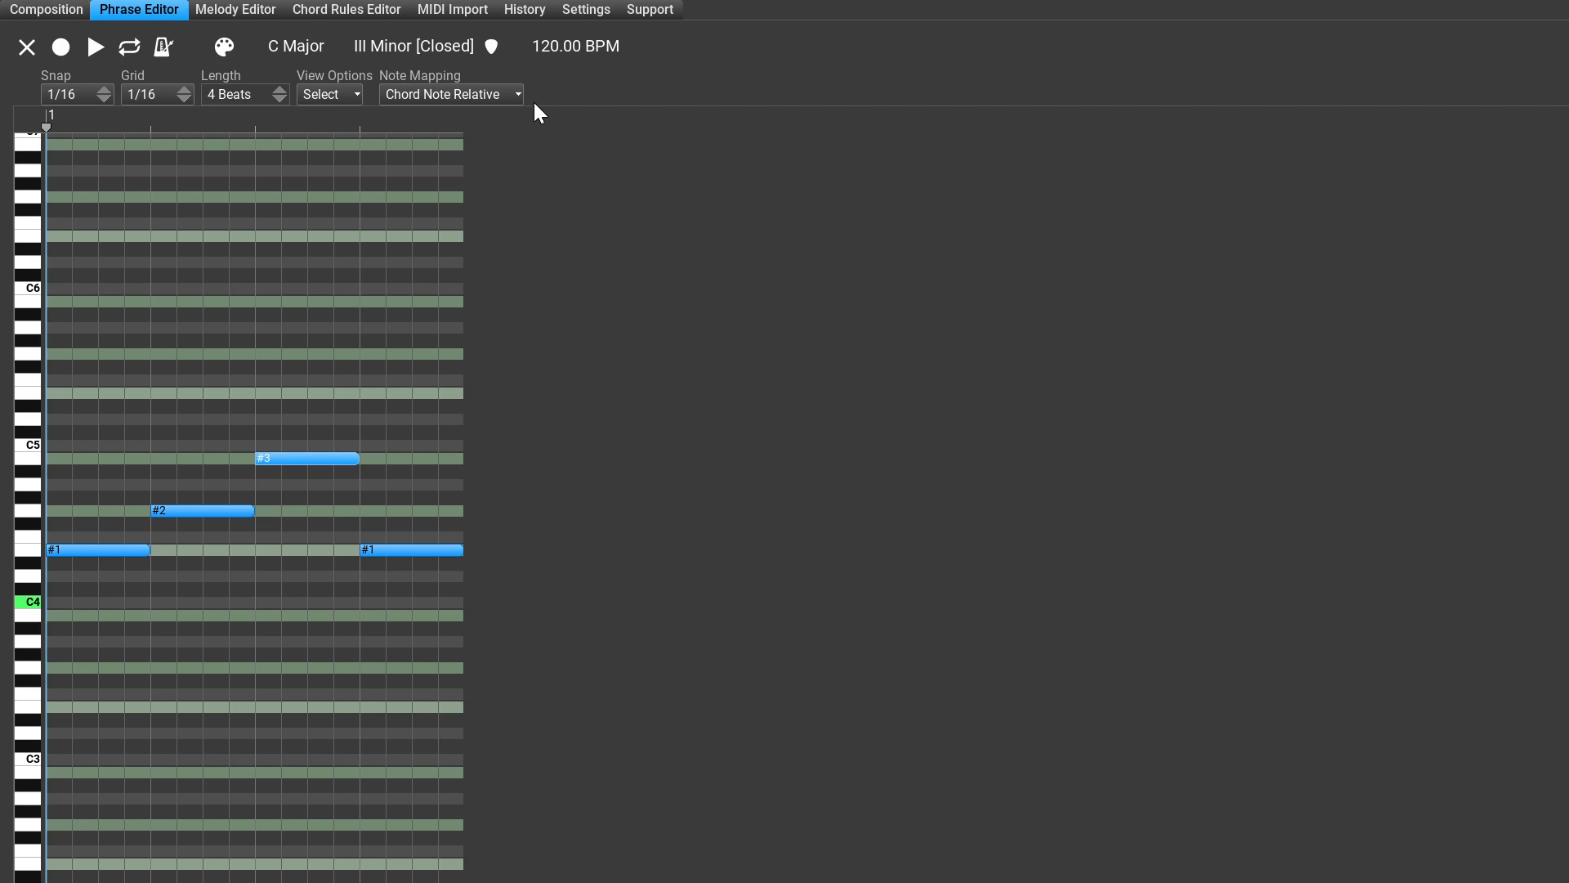
{"action": "left_click", "coordinate": [360, 46]}
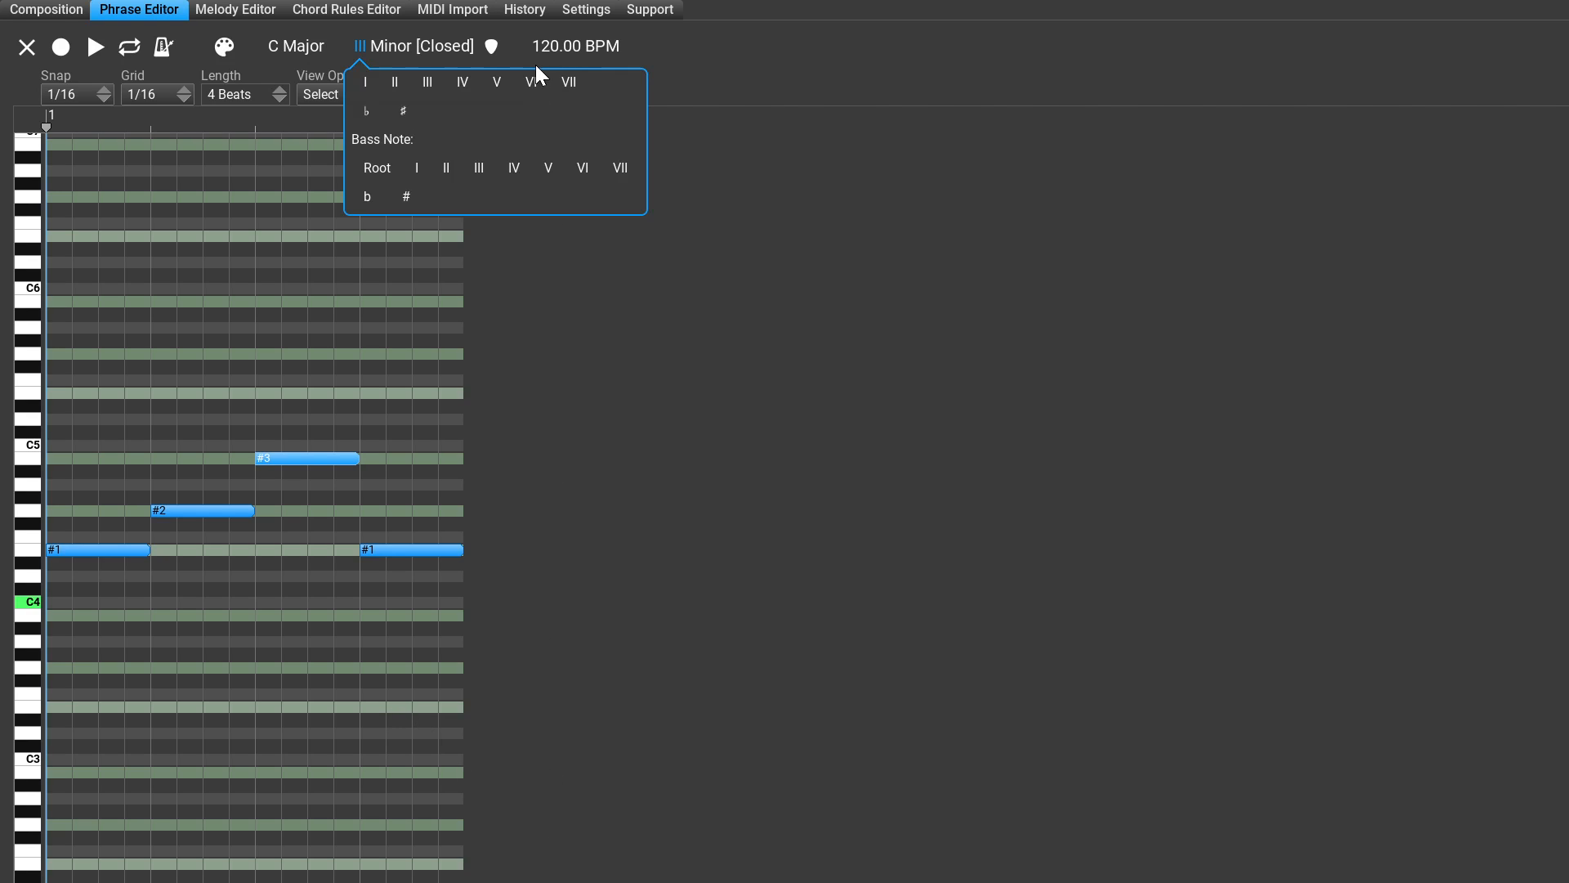
{"action": "left_click", "coordinate": [678, 116]}
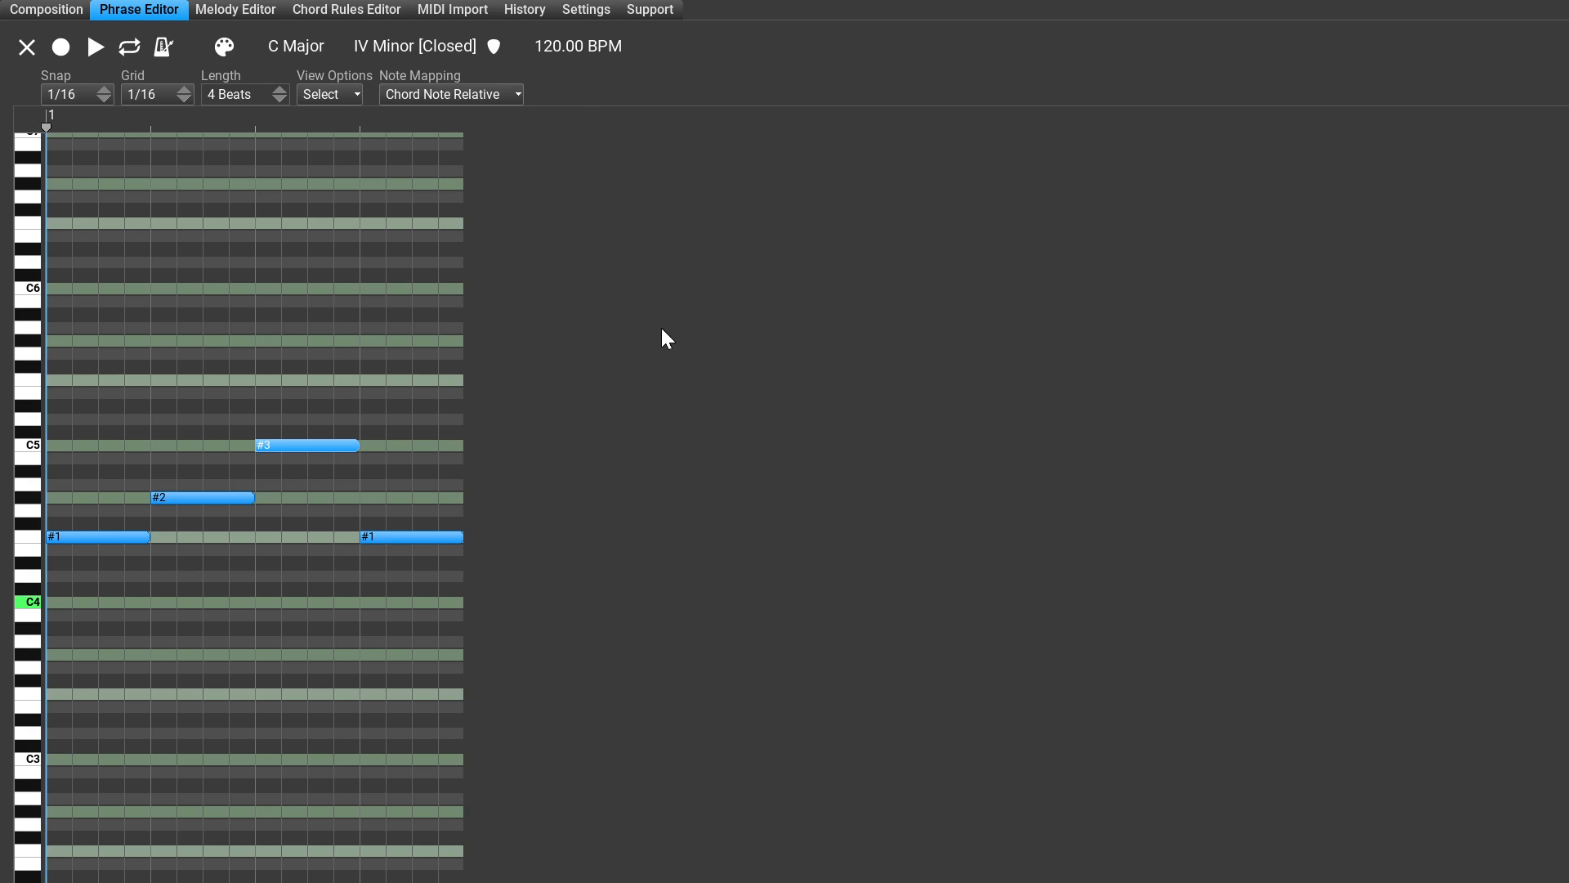
Step: Set the IV chord's type to Major and return to the composition
{"action": "left_click", "coordinate": [394, 47]}
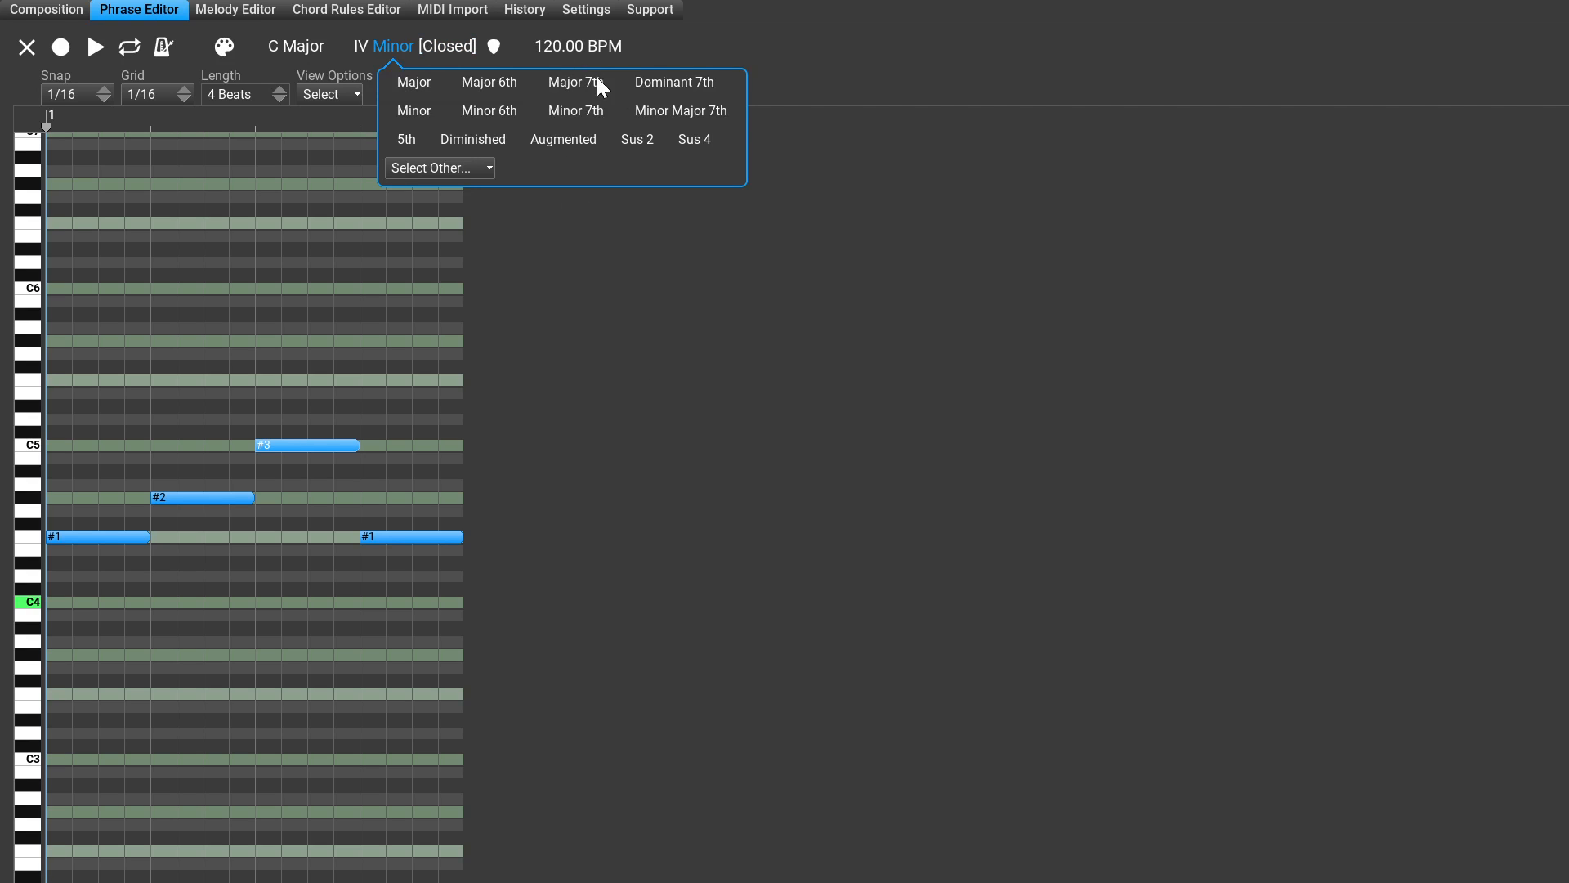
{"action": "left_click", "coordinate": [414, 80]}
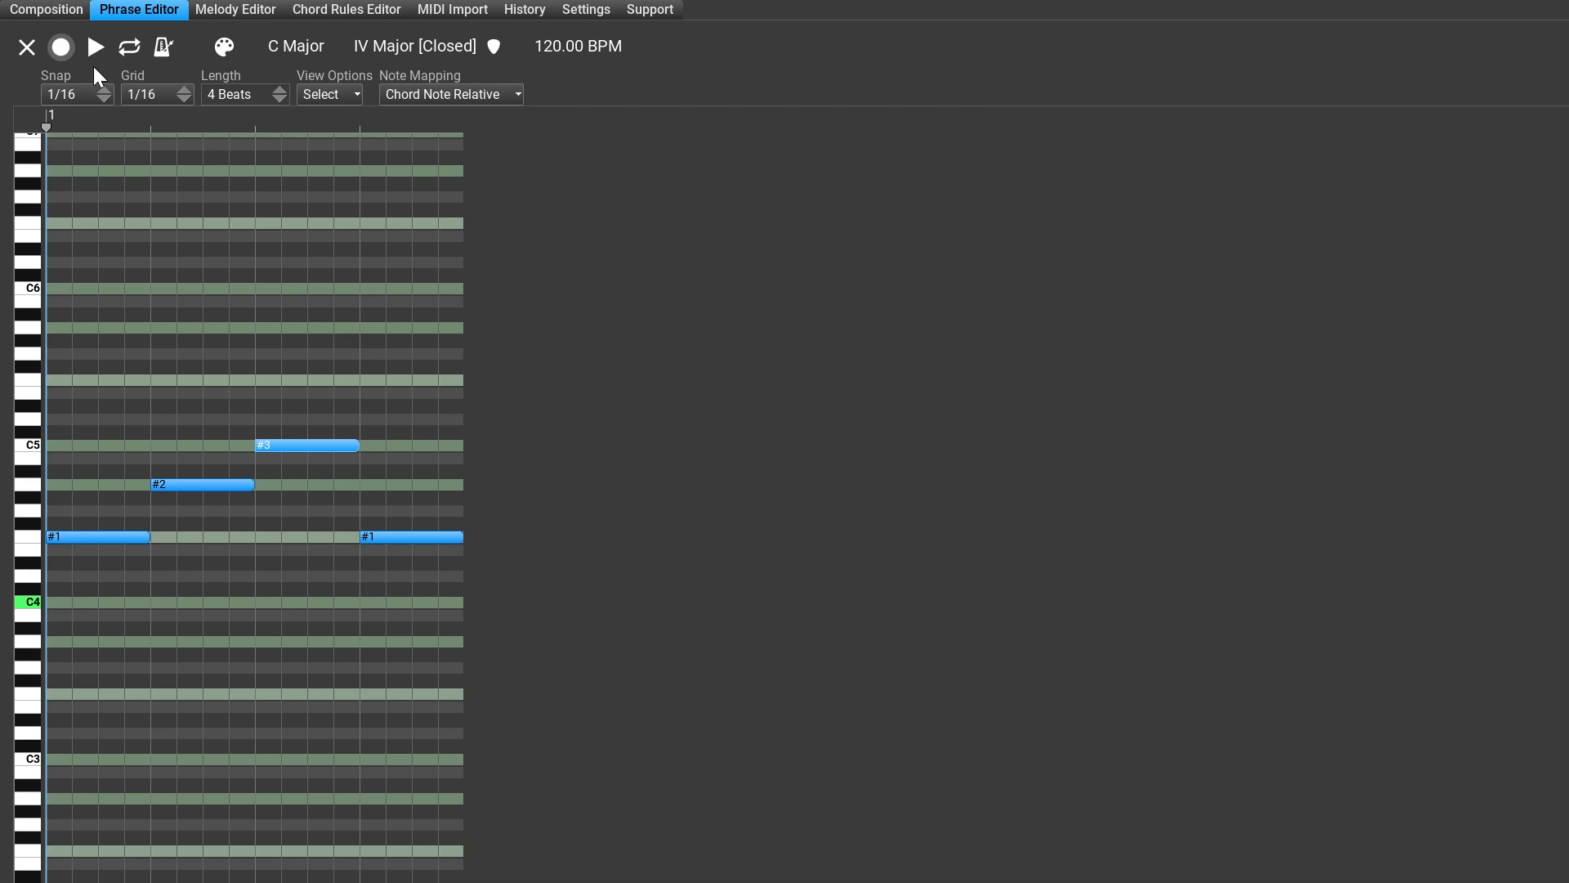
{"action": "left_click", "coordinate": [27, 15]}
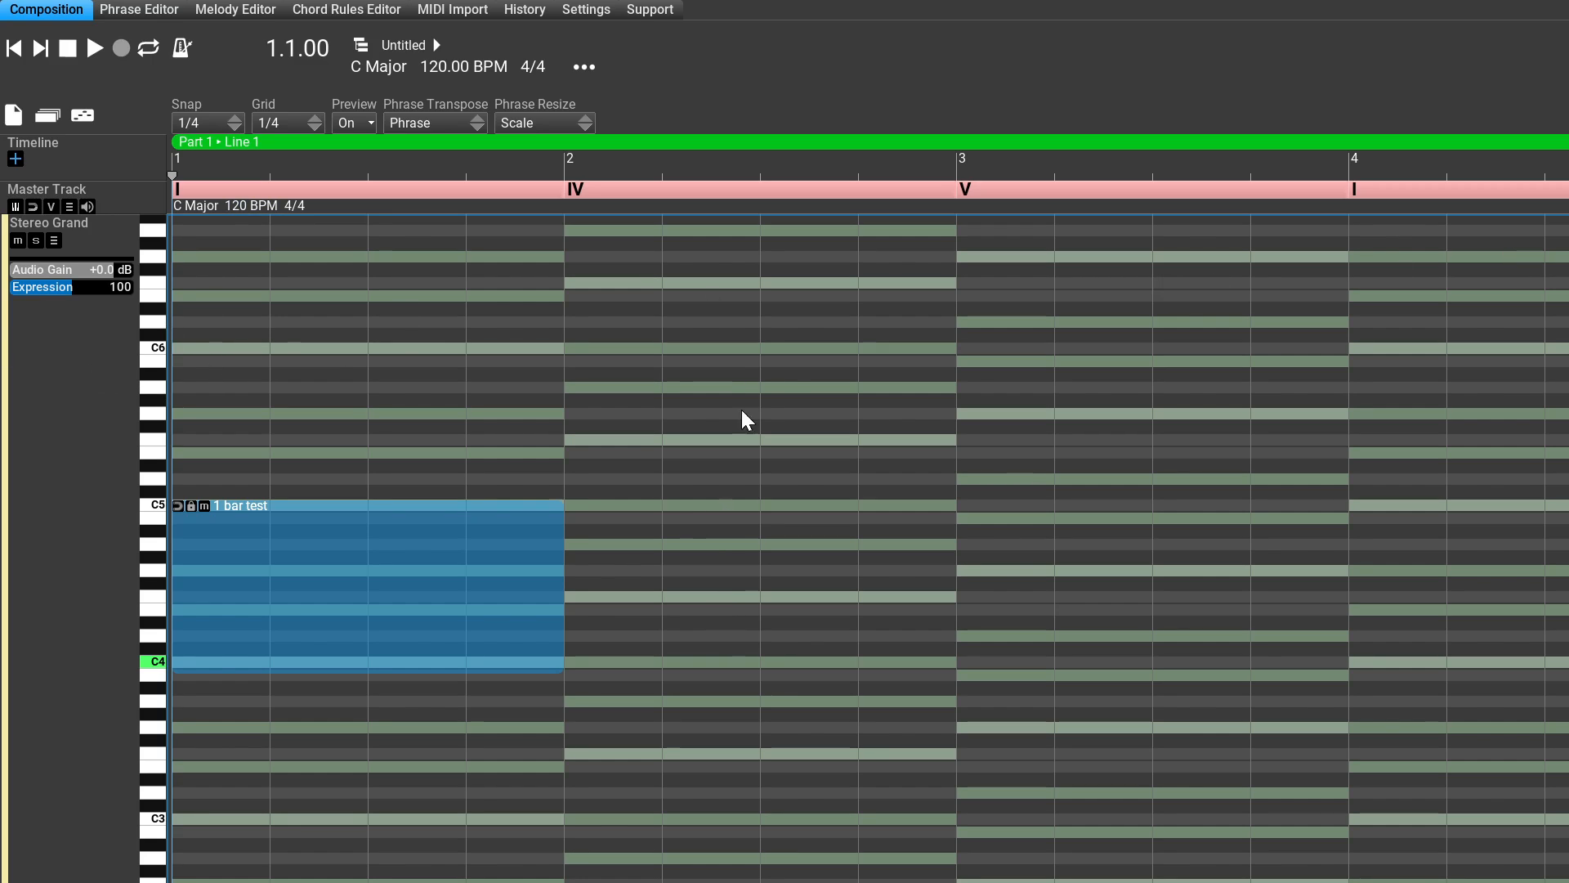
Step: Set the 1 bar test phrase's chord degree to V in the phrase editor and return to the composition
{"action": "left_click", "coordinate": [139, 10]}
{"action": "left_click", "coordinate": [160, 17]}
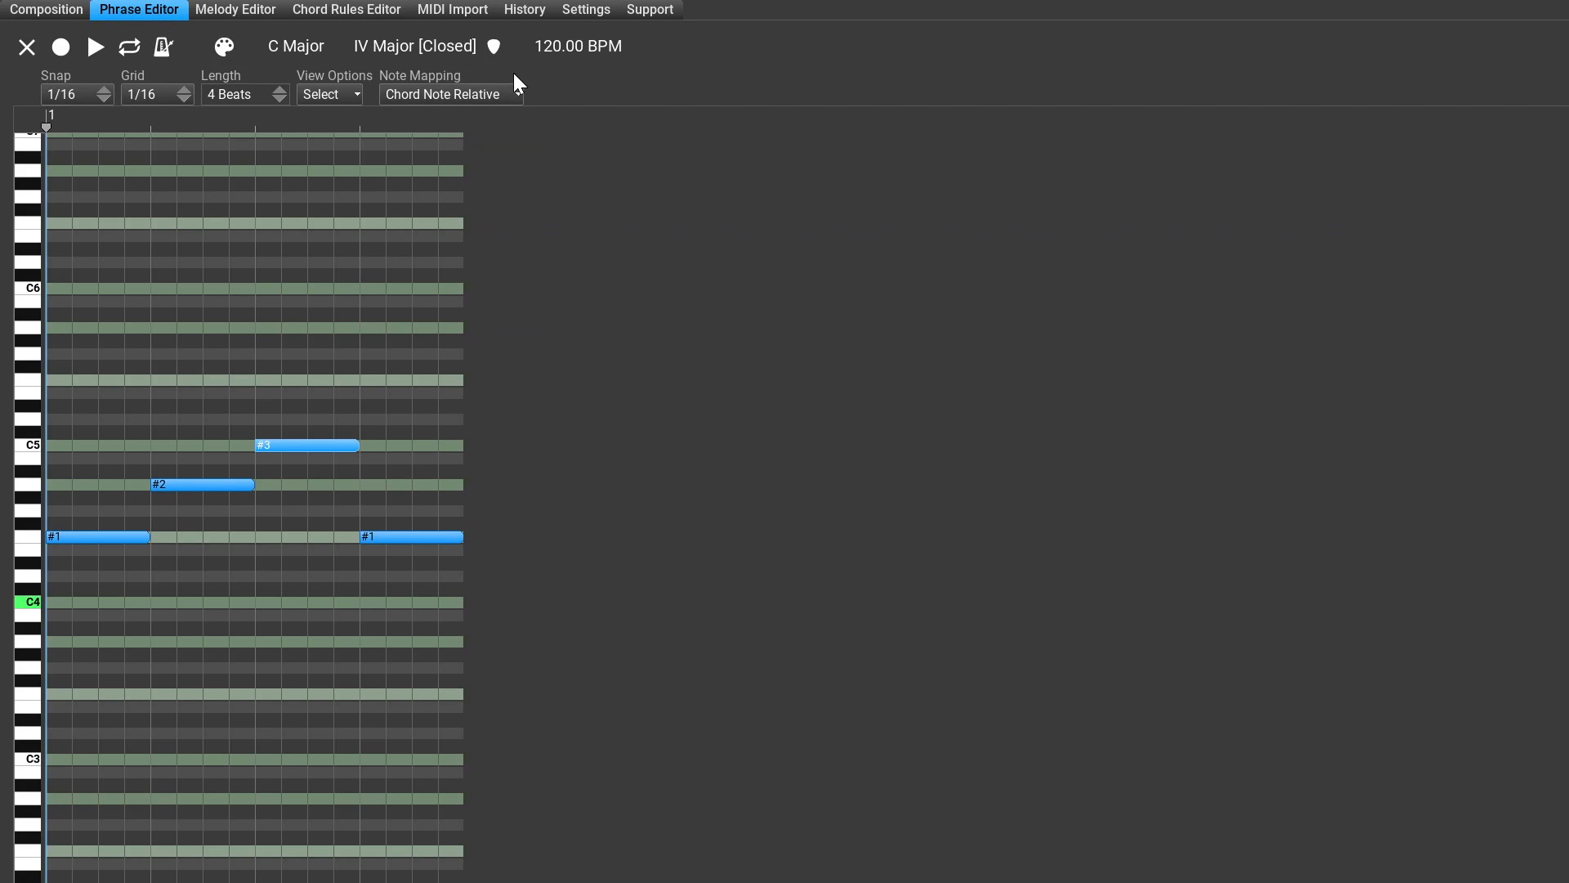
{"action": "left_click", "coordinate": [362, 49]}
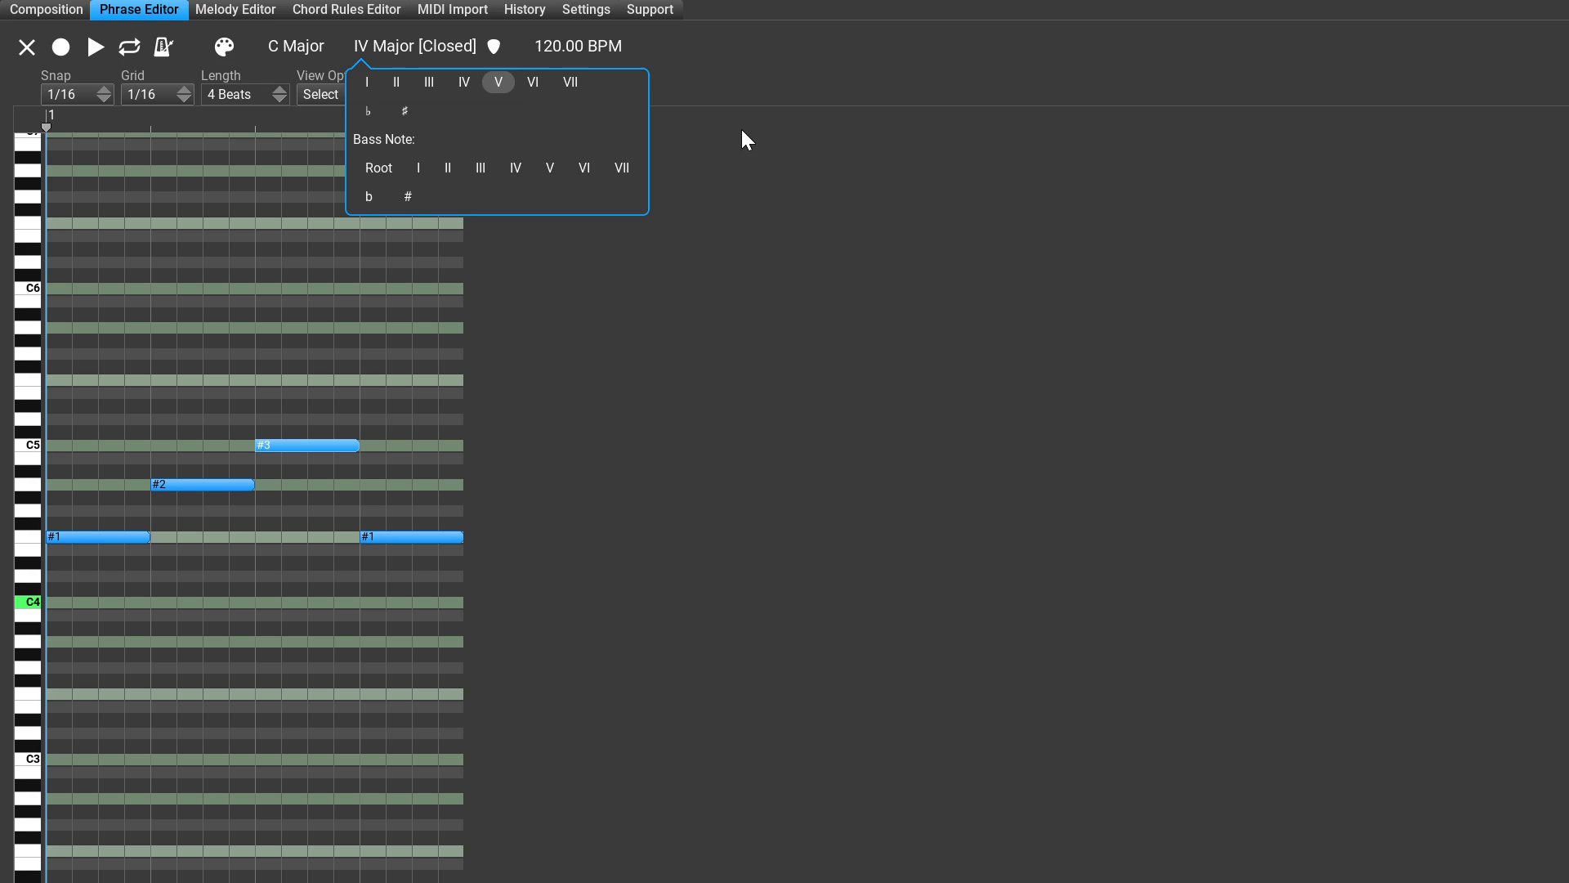
{"action": "left_click", "coordinate": [498, 82]}
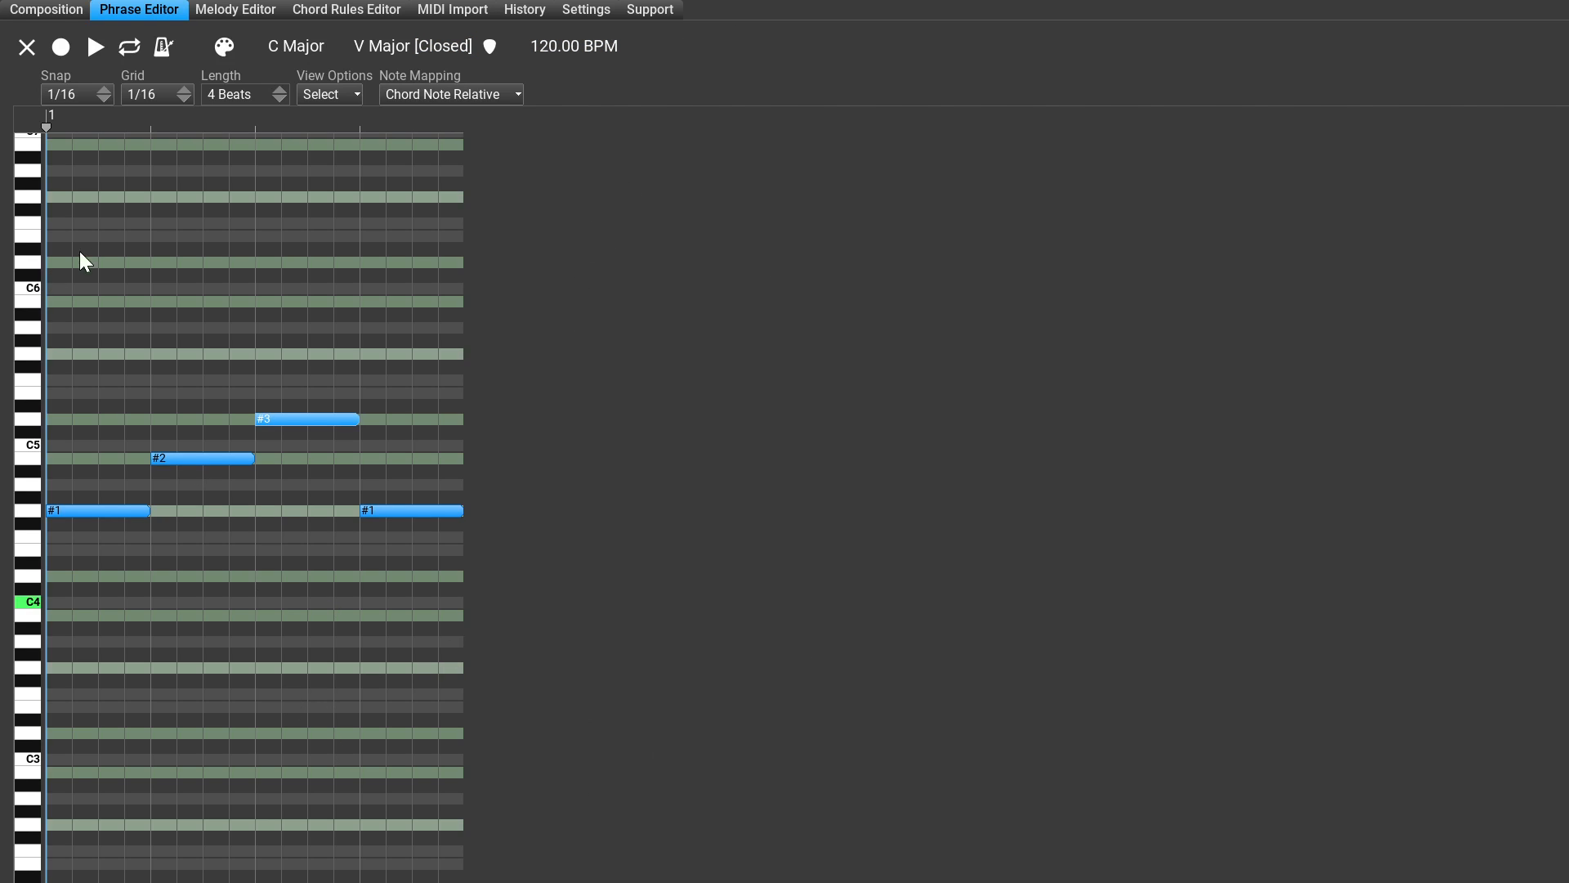
{"action": "left_click", "coordinate": [75, 11]}
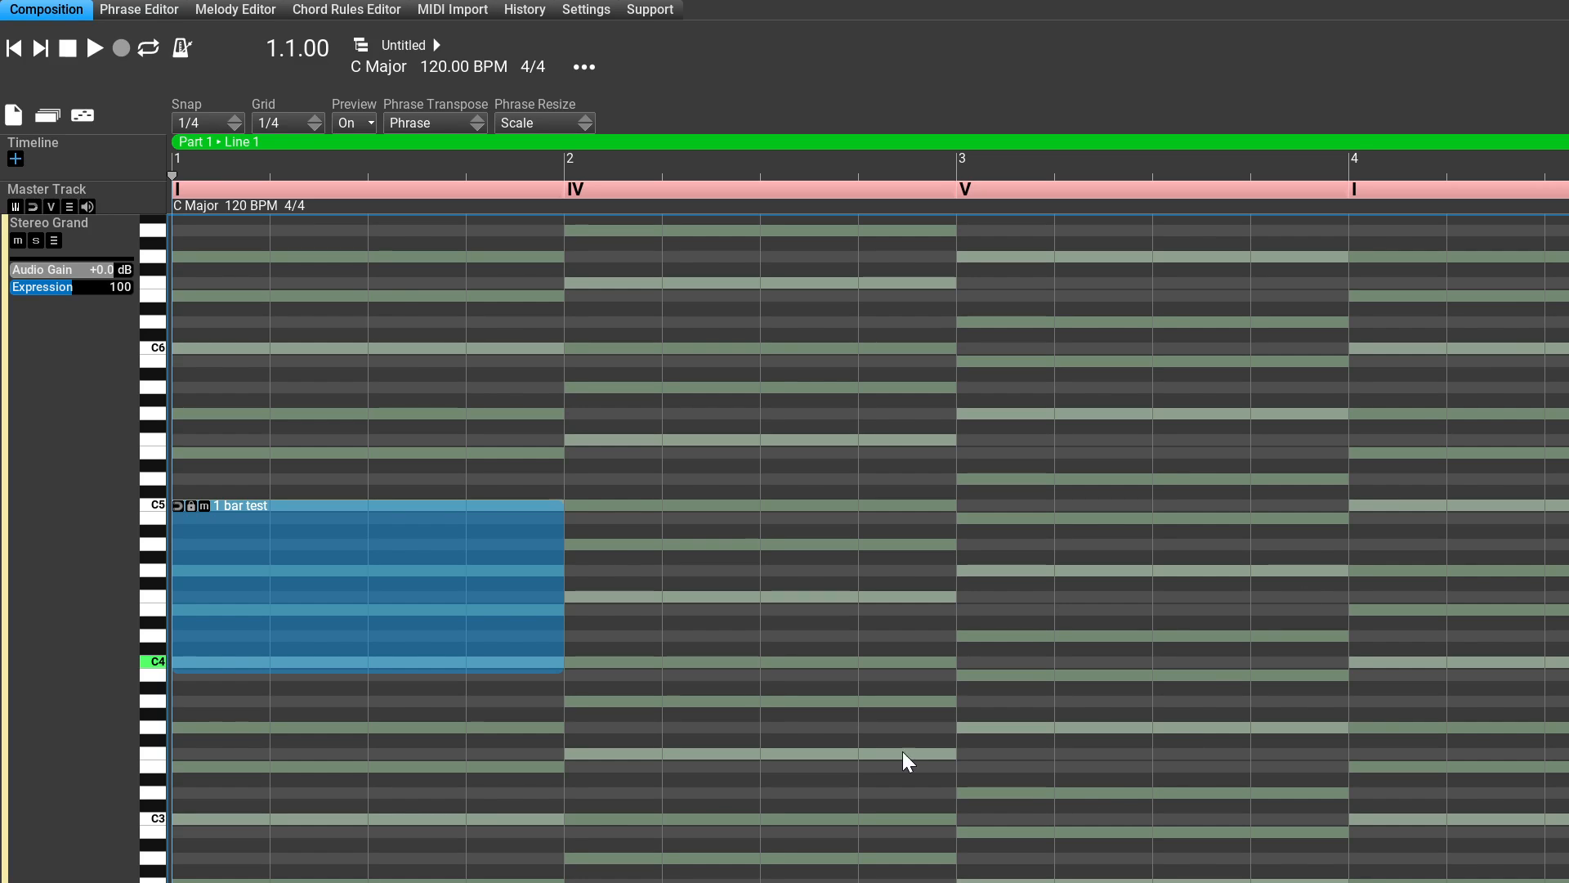
Step: Compare the phrase's notes in the phrase editor with its 1 bar test block in the composition
{"action": "left_click", "coordinate": [171, 14]}
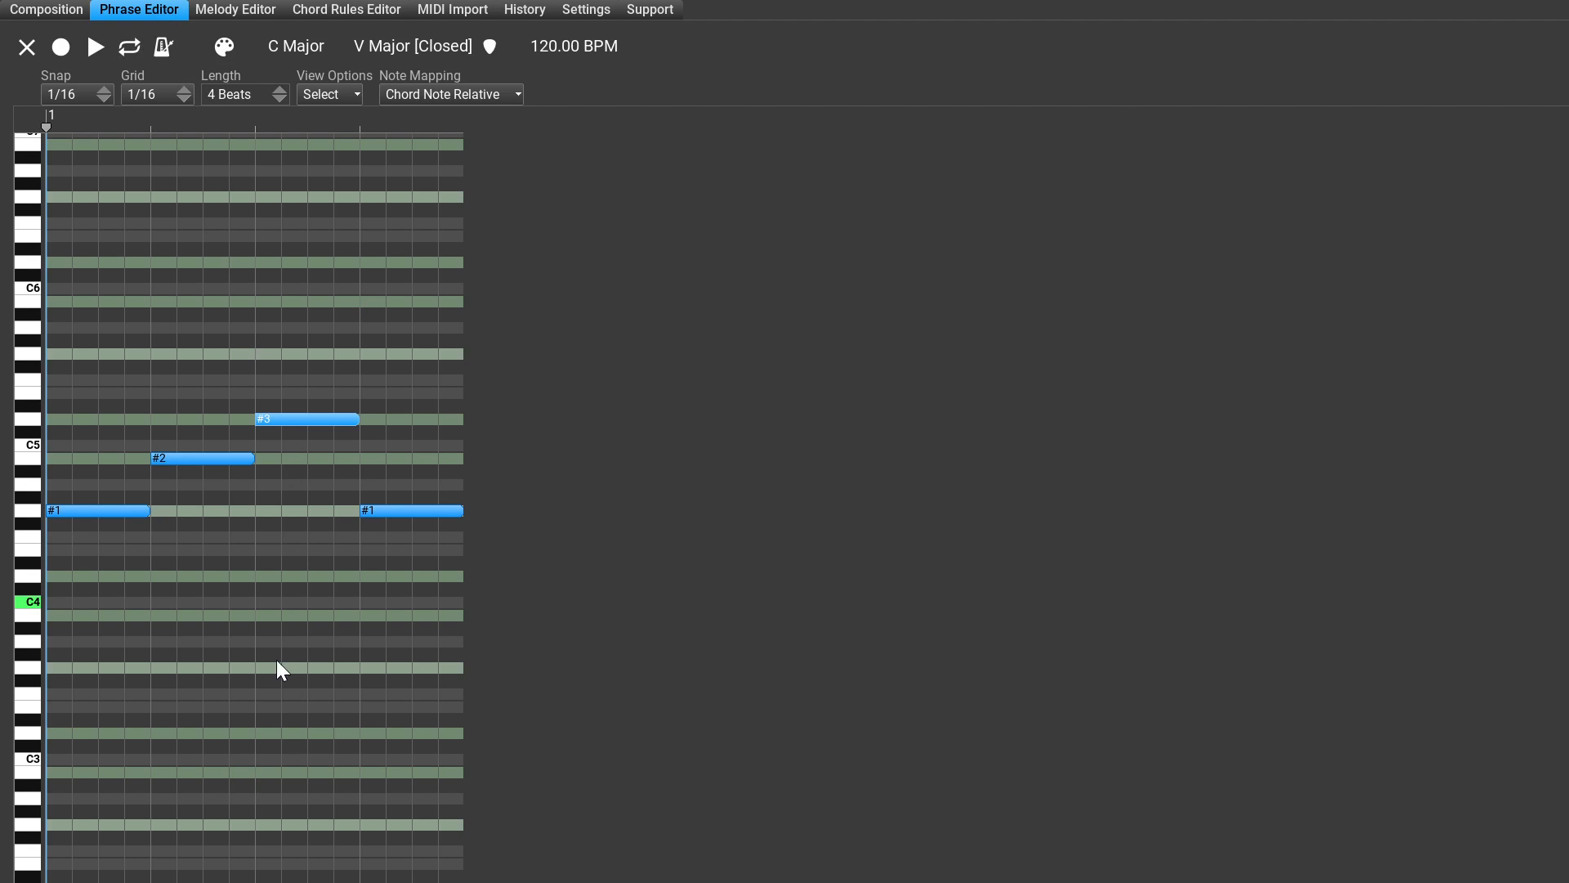
{"action": "left_click", "coordinate": [57, 20]}
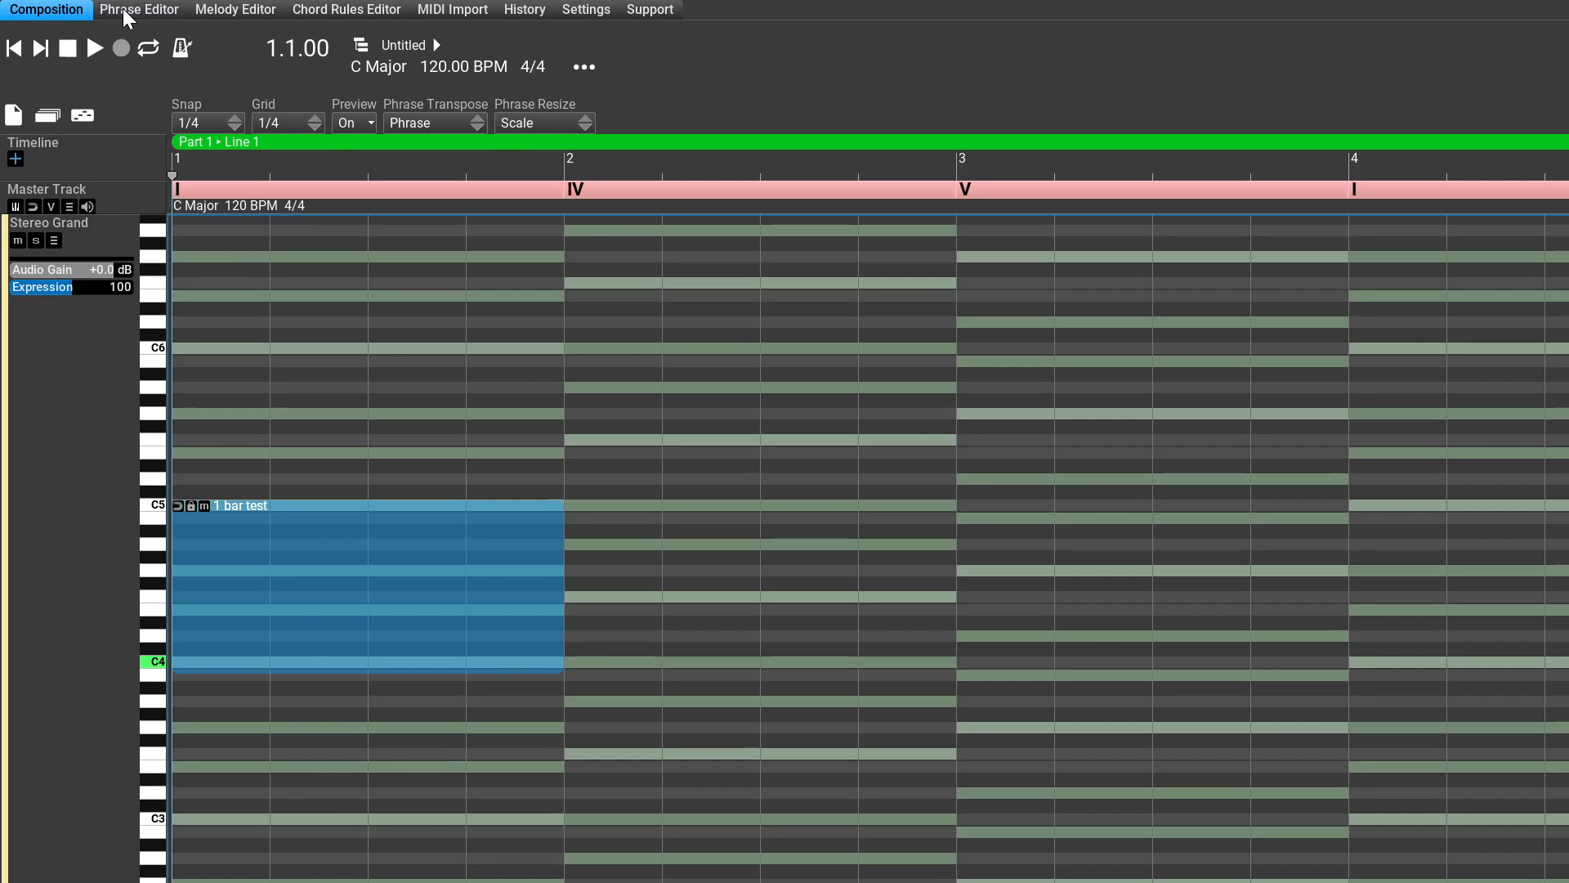
{"action": "left_click", "coordinate": [179, 9]}
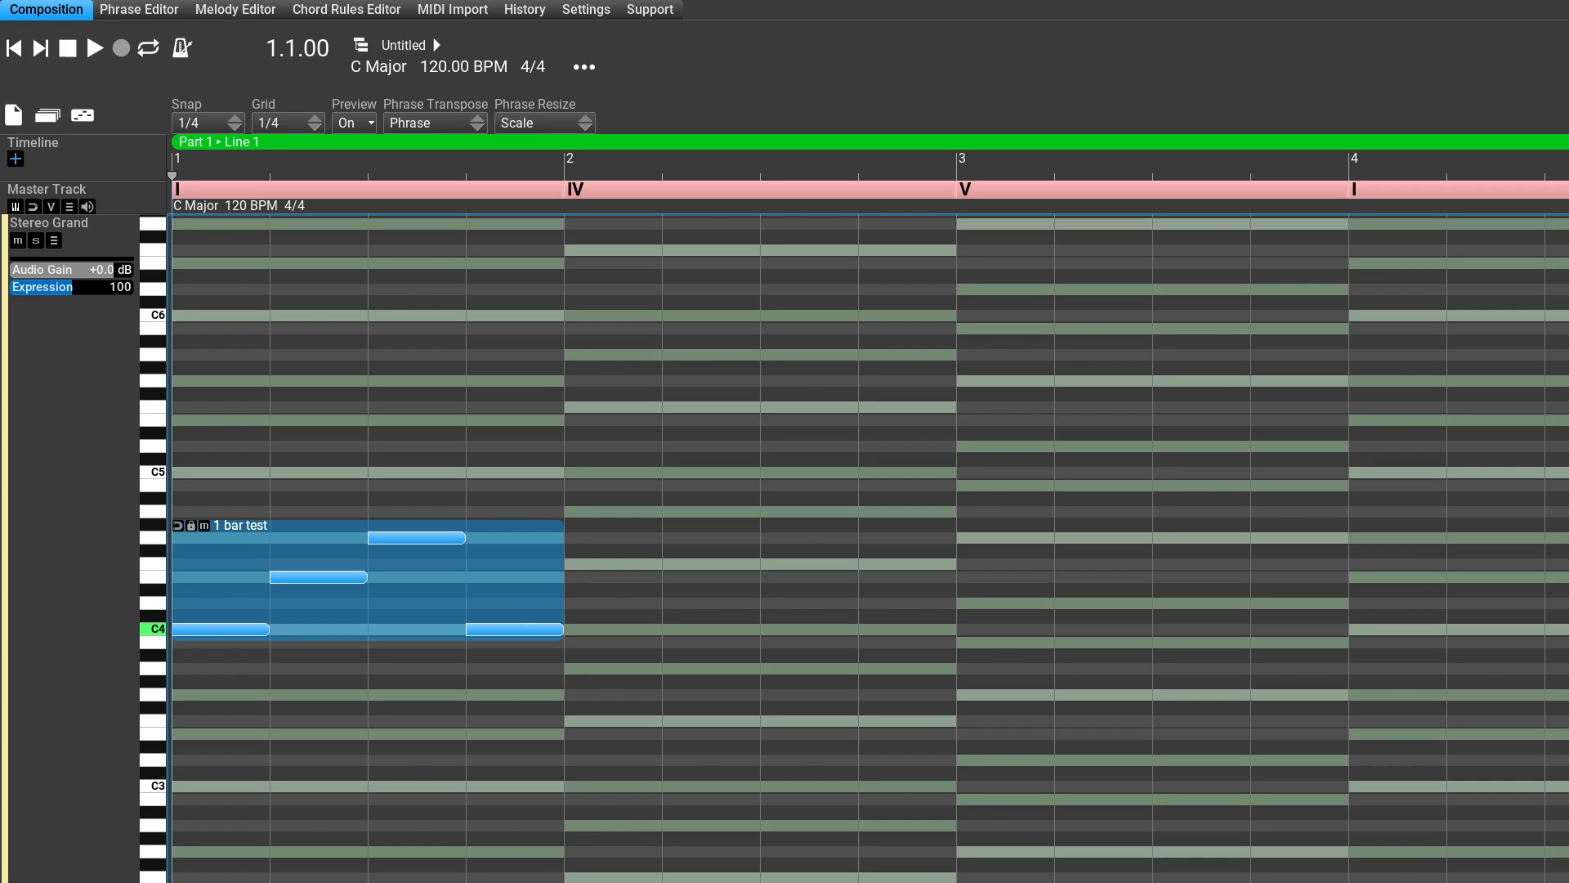
Step: Move the 1 bar test phrase to bar 3 on the V chord, trying it from B4 before settling it from G4
{"action": "left_click_drag", "start_coordinate": [191, 563], "coordinate": [976, 471]}
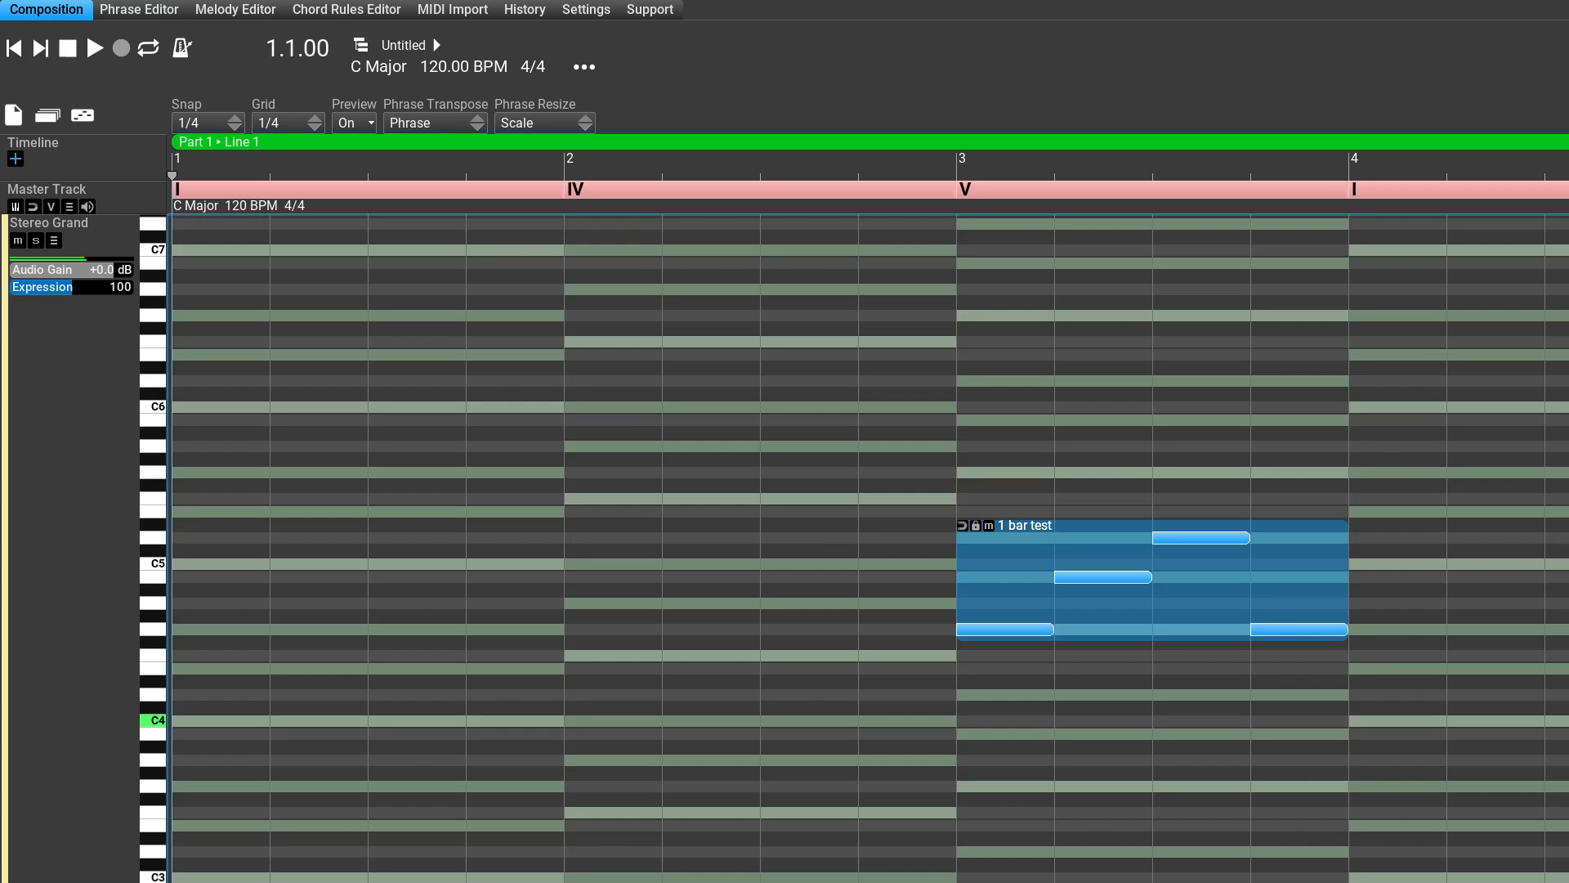
{"action": "left_click_drag", "start_coordinate": [1025, 526], "coordinate": [1025, 460]}
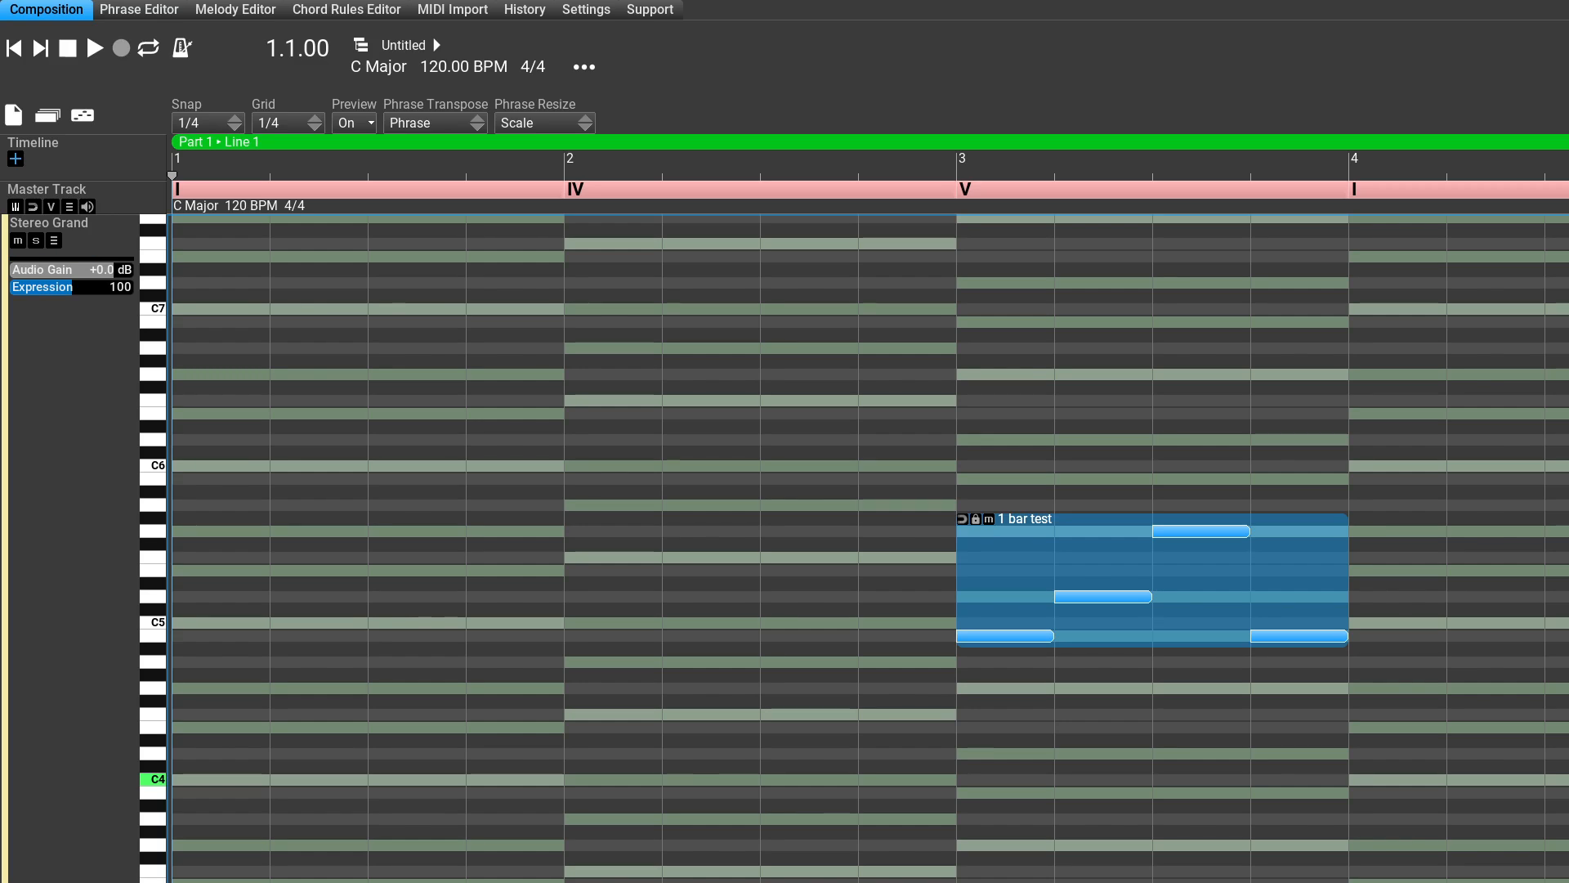
{"action": "left_click_drag", "start_coordinate": [1025, 519], "coordinate": [1025, 576]}
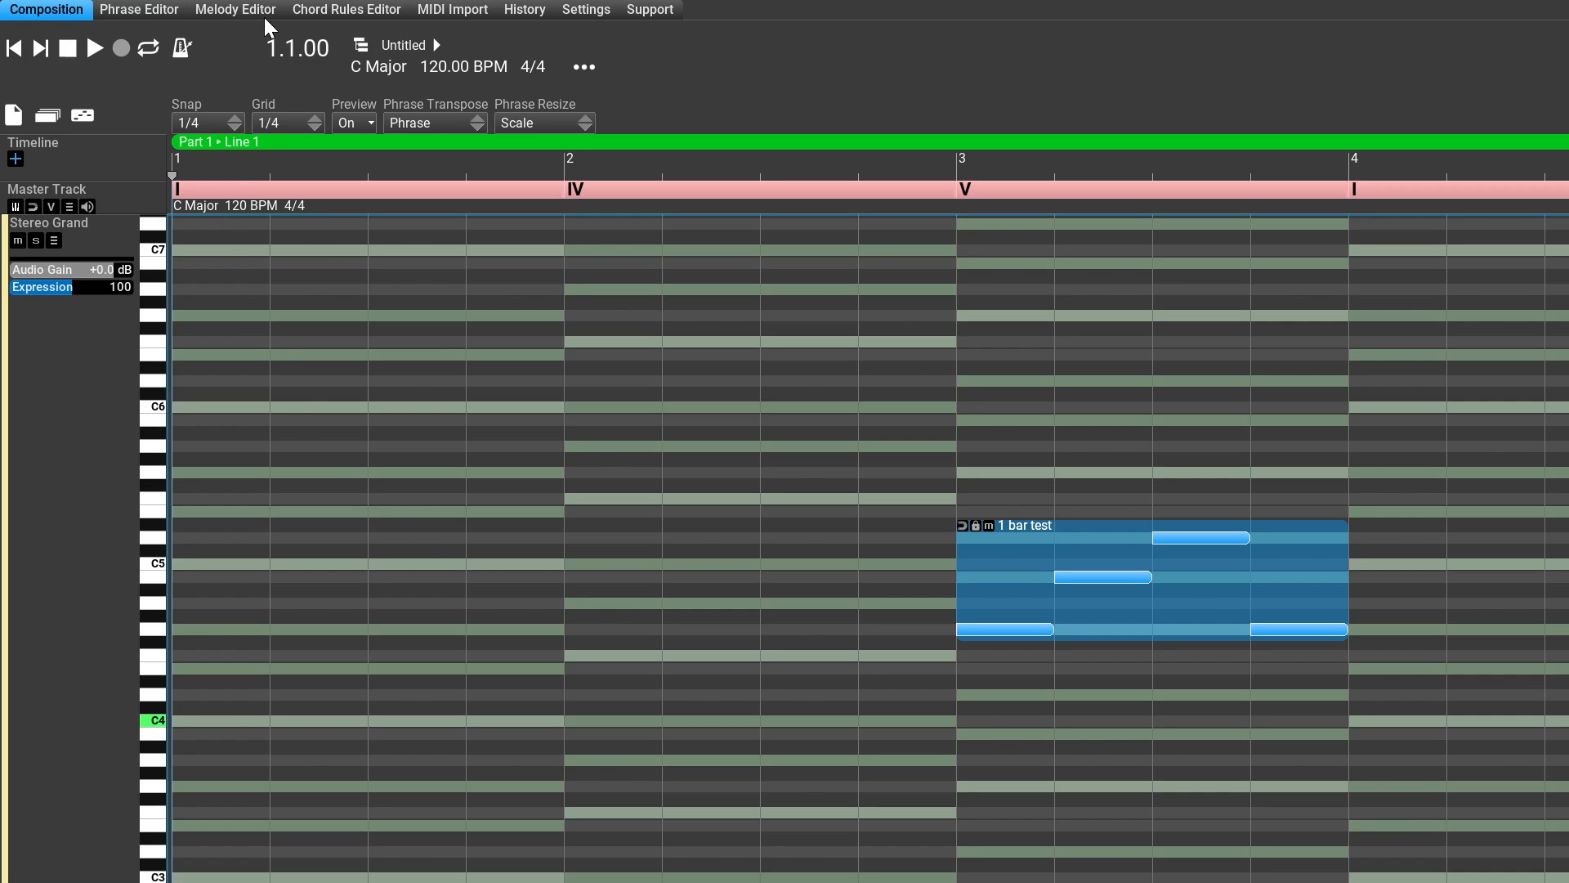
Step: Set the phrase's chord degree to I in the phrase editor and return to the composition
{"action": "key", "text": "F2"}
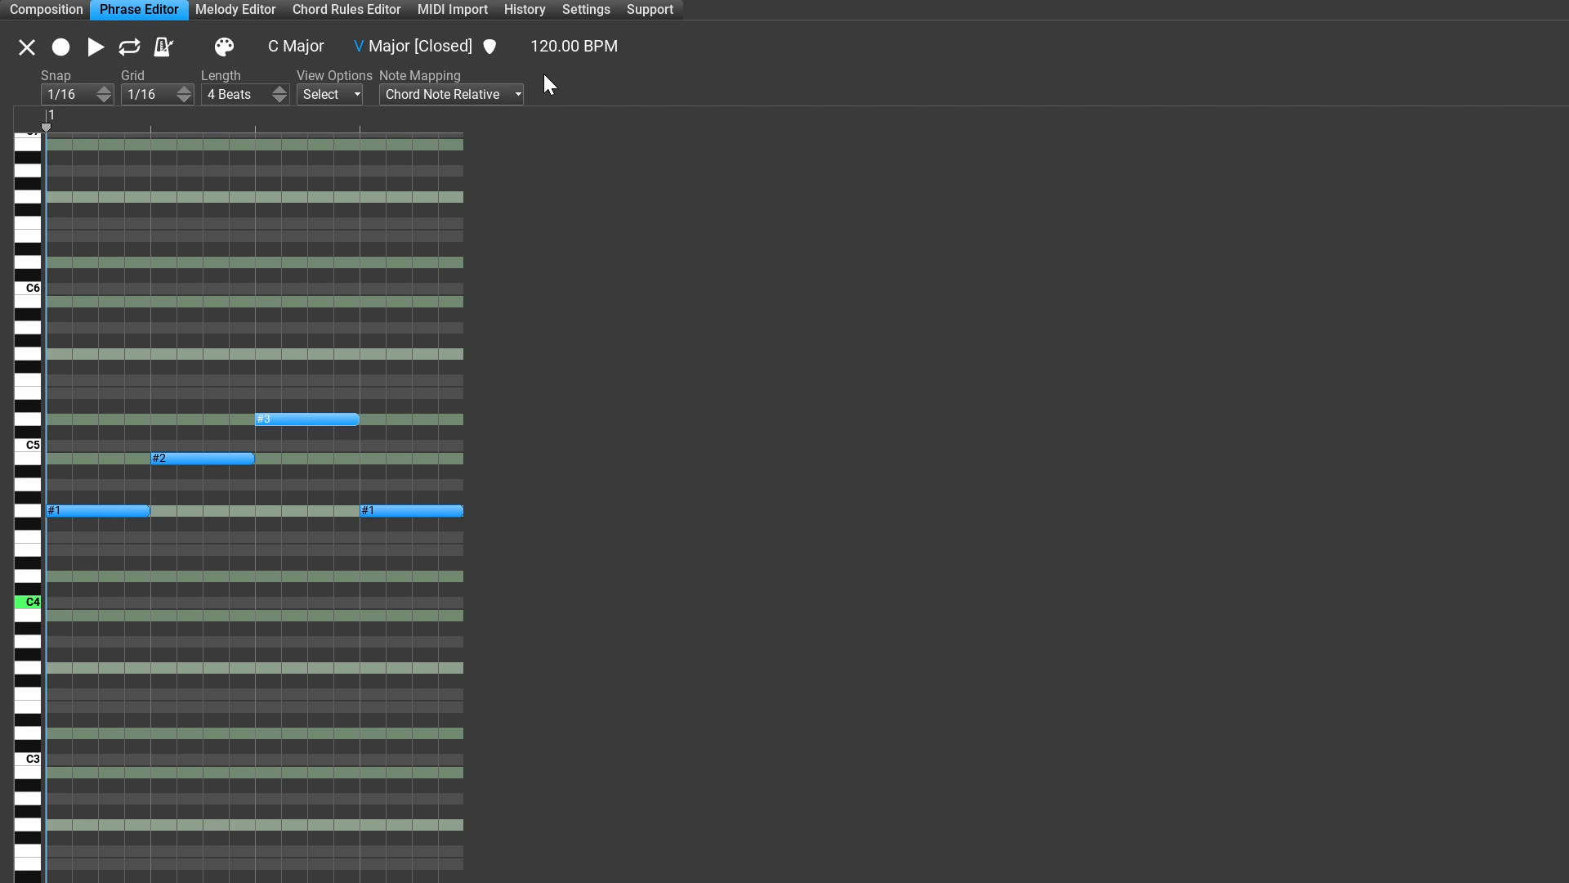
{"action": "left_click", "coordinate": [361, 48]}
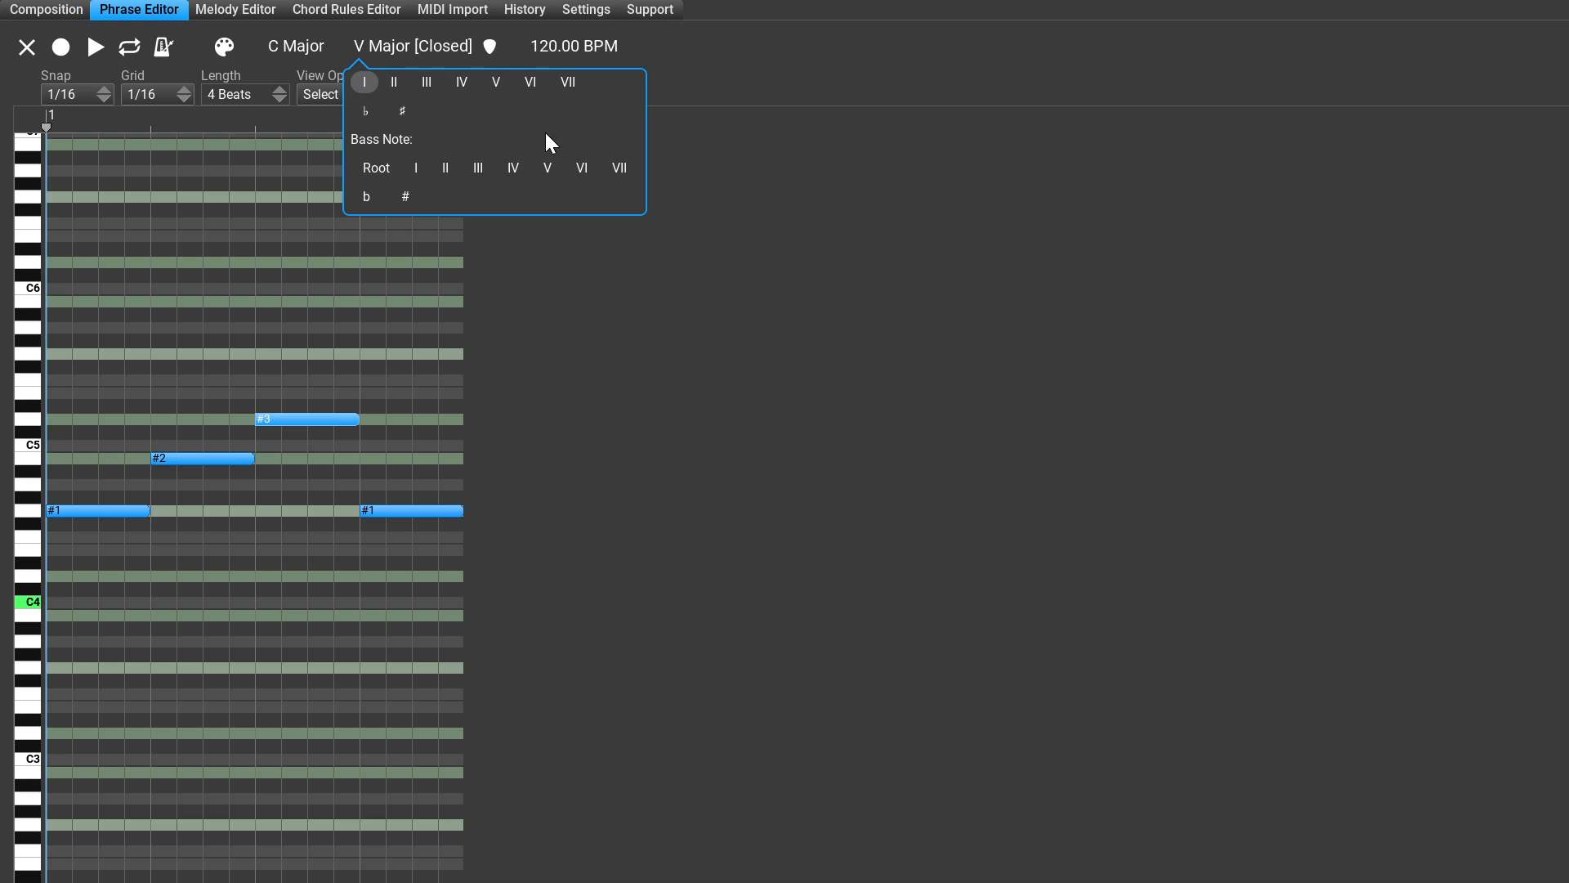
{"action": "left_click", "coordinate": [365, 82]}
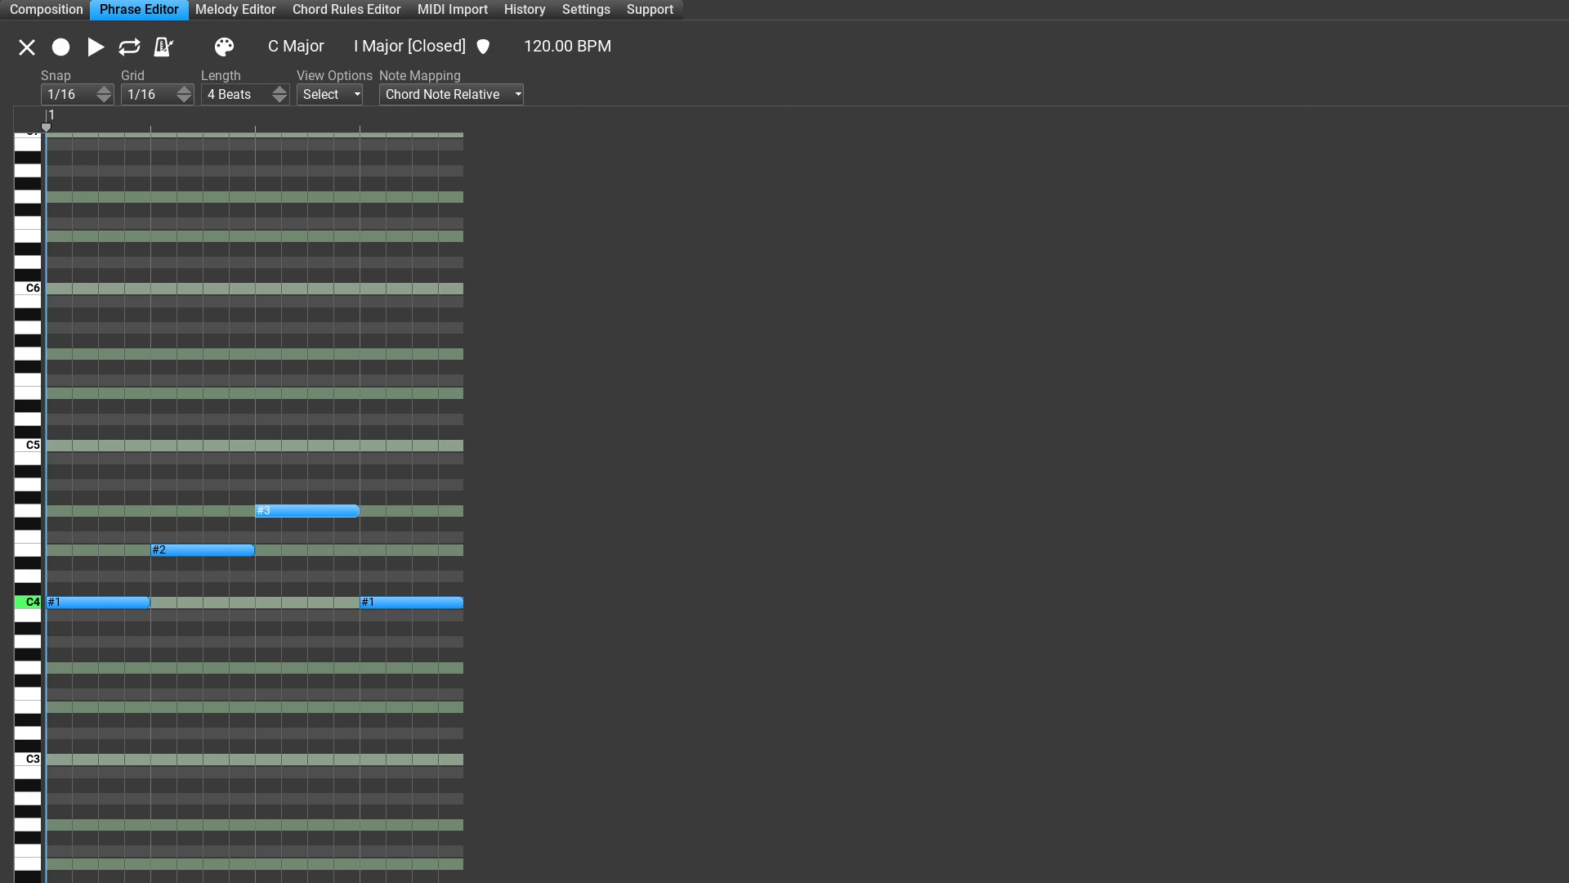
{"action": "left_click", "coordinate": [86, 21]}
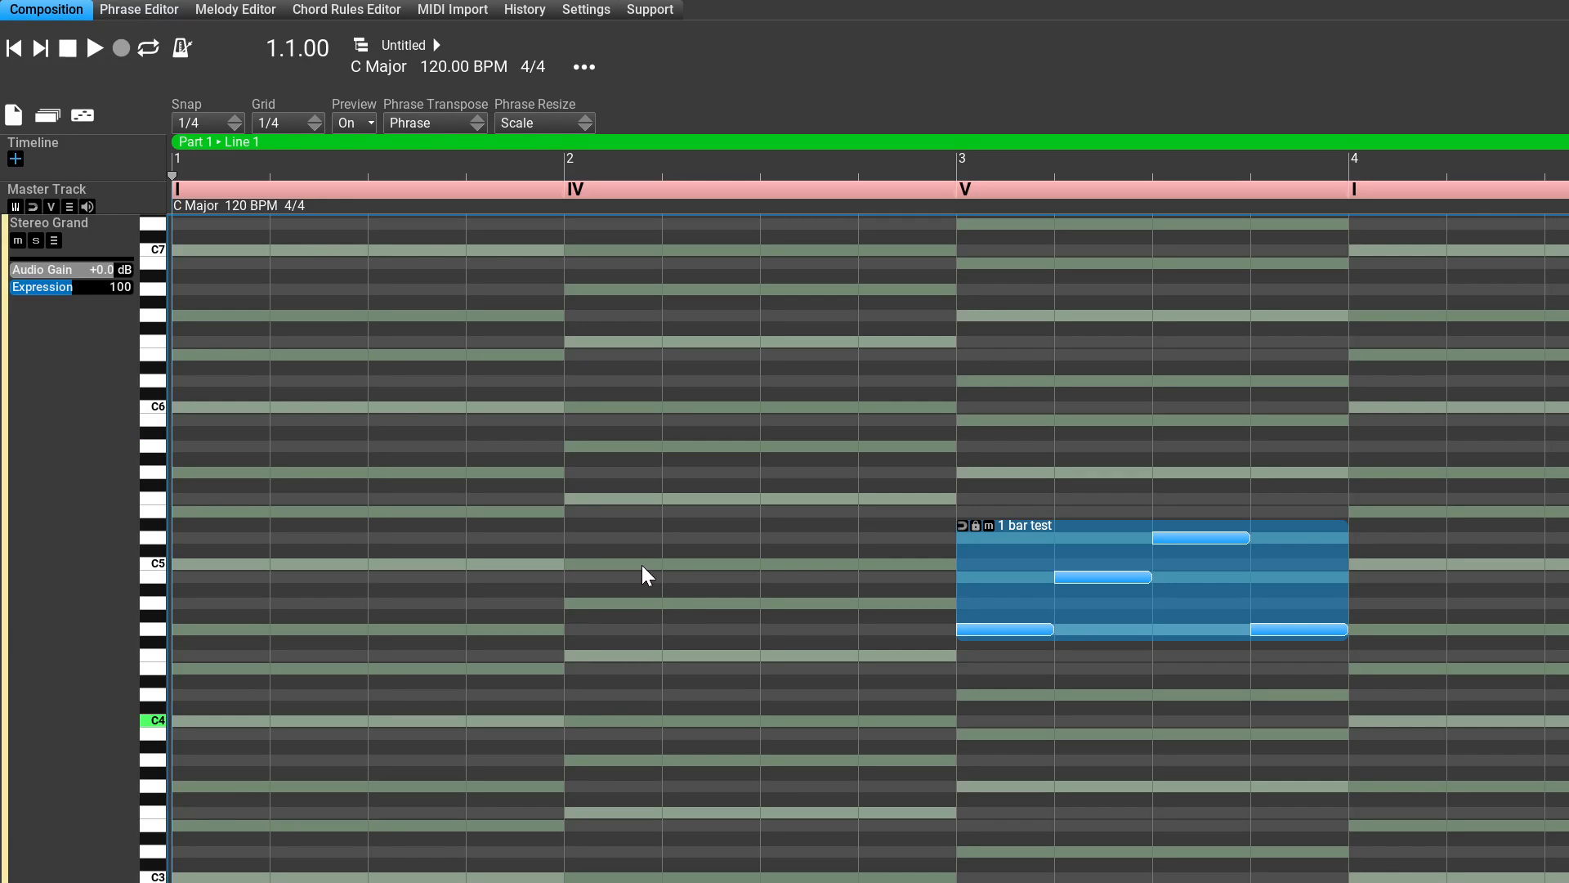